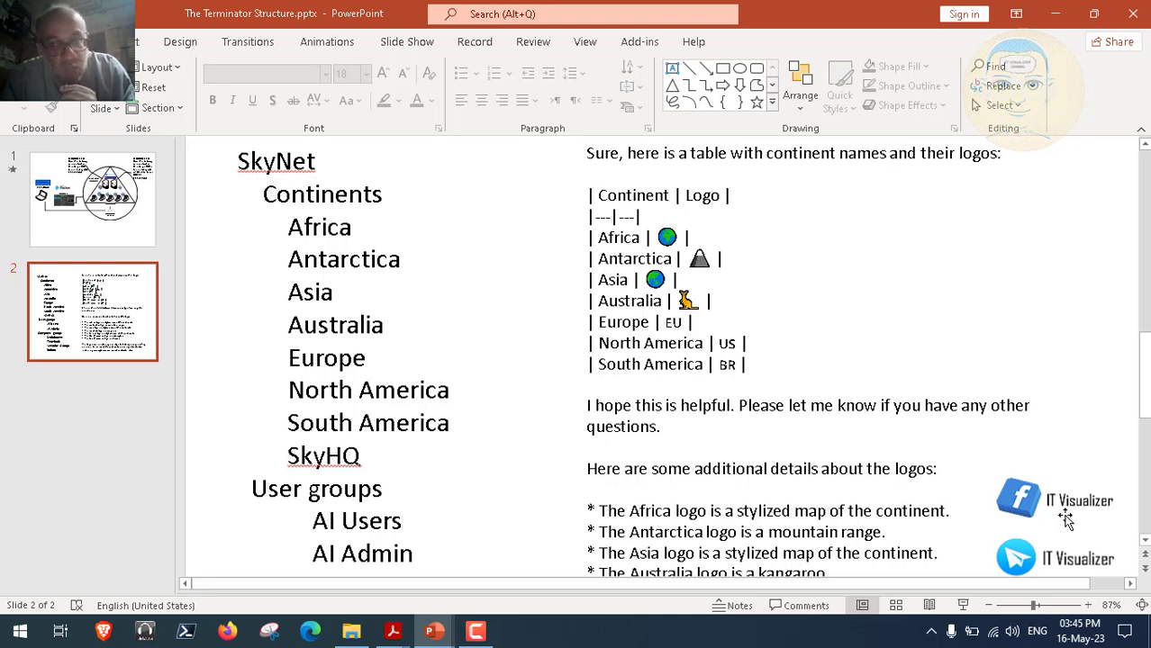
Step: Review the SkyNet hierarchy on slide 2, from the continents through the user groups and computer groups
left_click(1144, 540)
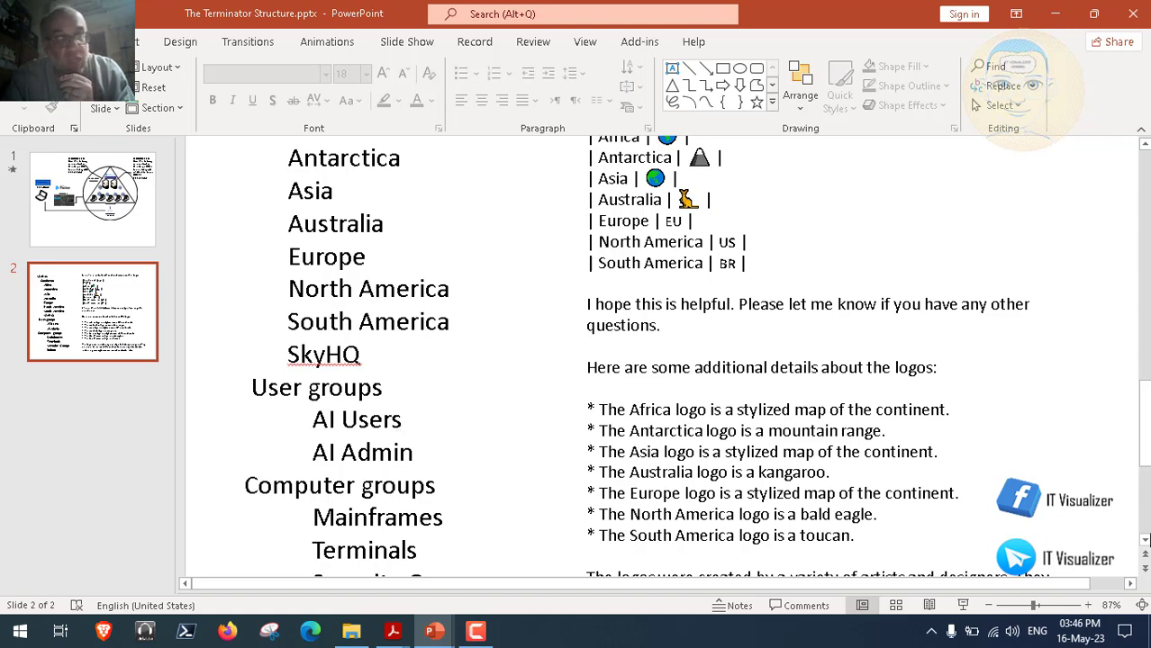
left_click(1145, 541)
left_click(1144, 541)
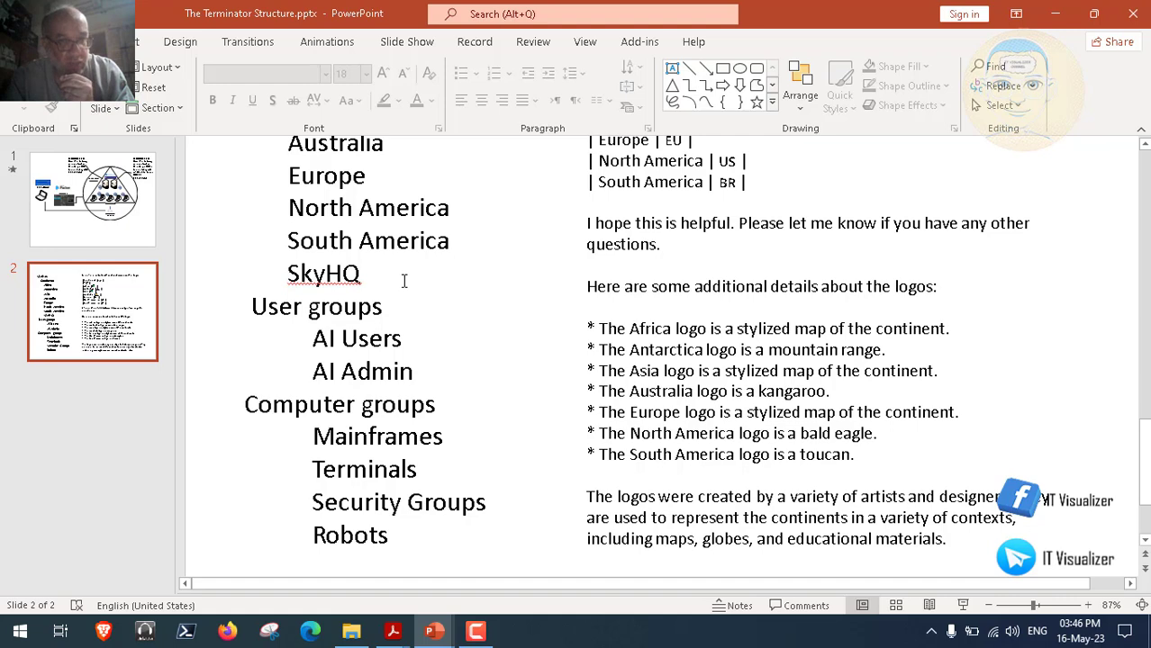
left_click(1143, 146)
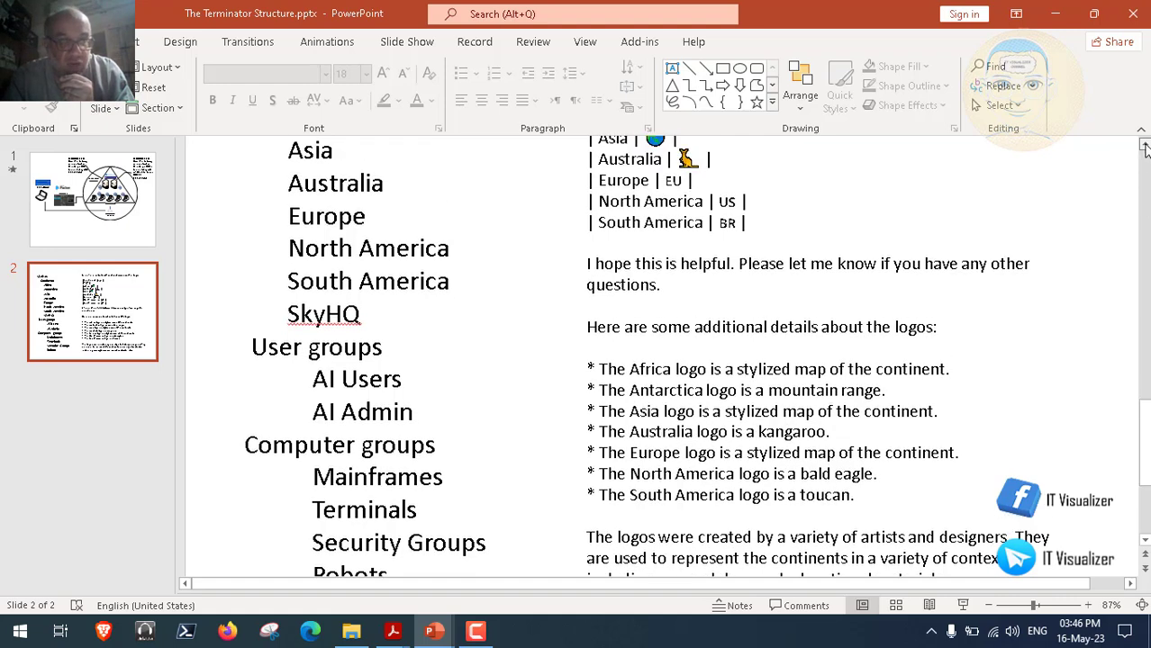
left_click(1144, 147)
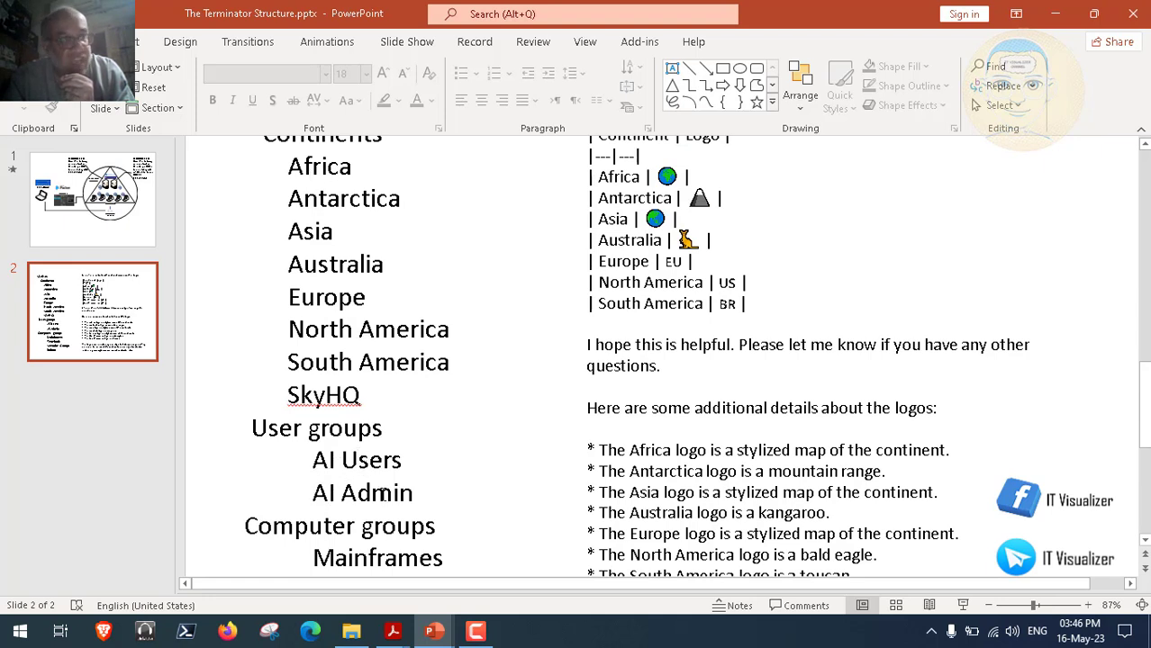
left_click(1145, 541)
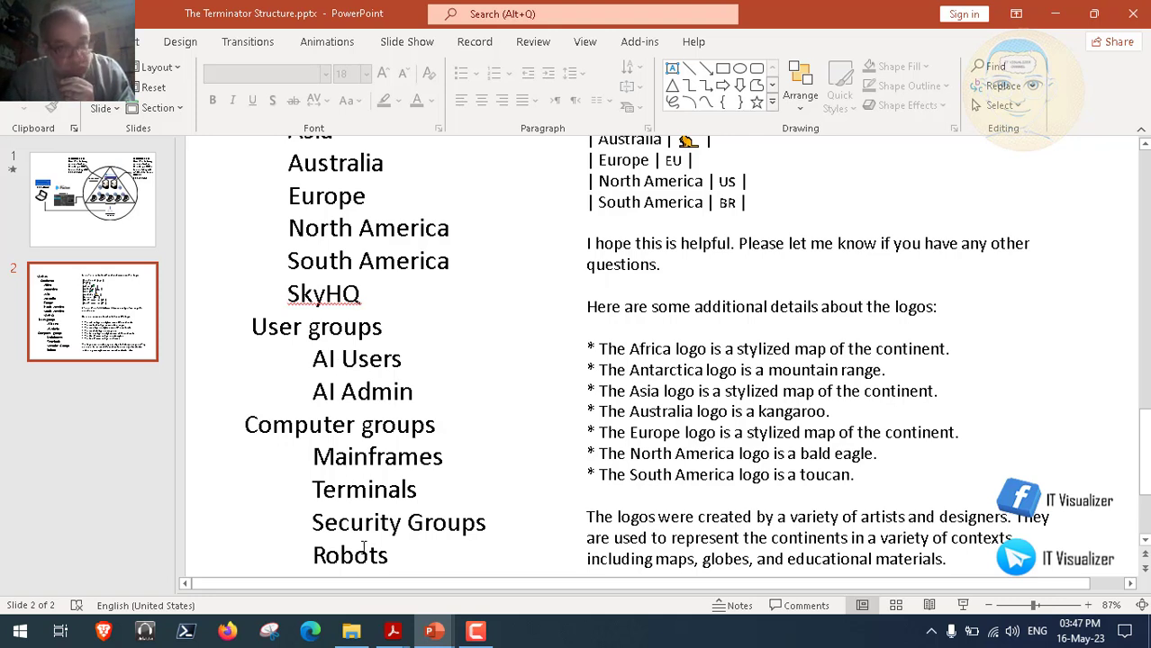
Step: Open oustructure.csv from the Scripts folder of The Terminator Lab and fit columns A and B to their contents
left_click(354, 635)
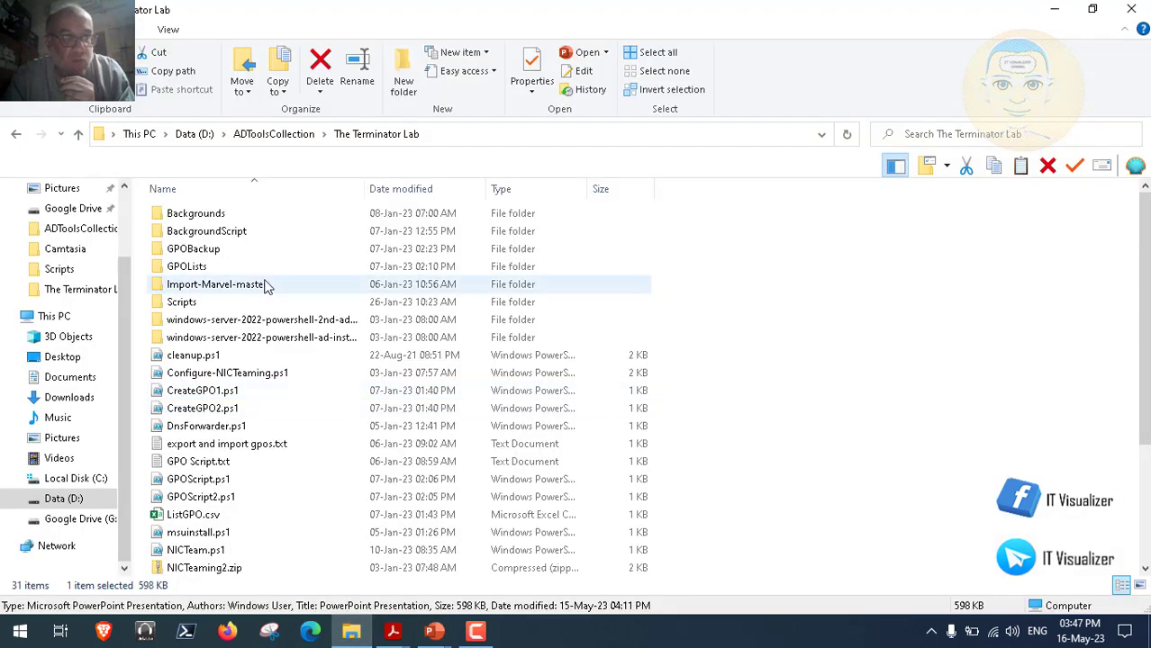
double_click(187, 303)
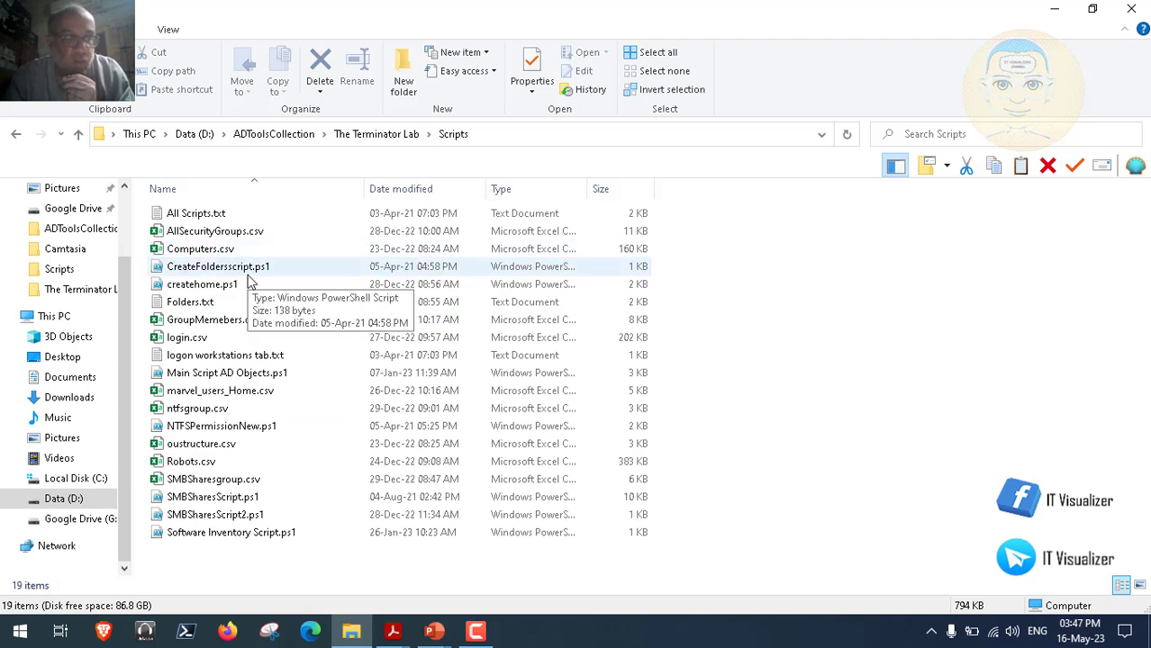
left_click(200, 447)
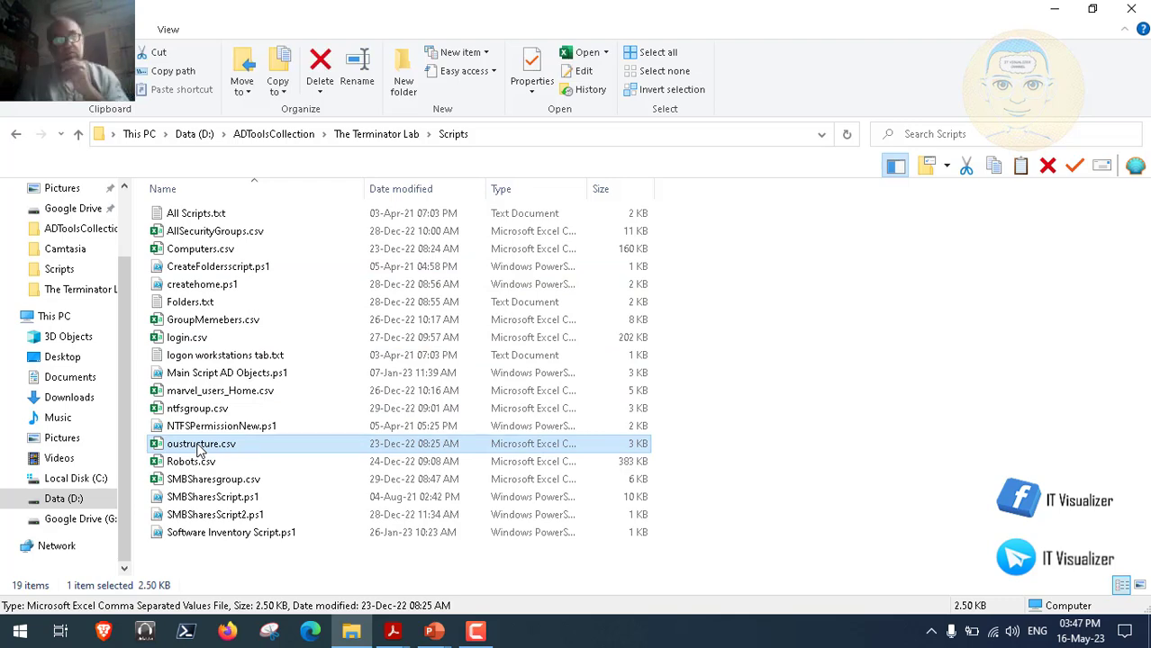
double_click(200, 447)
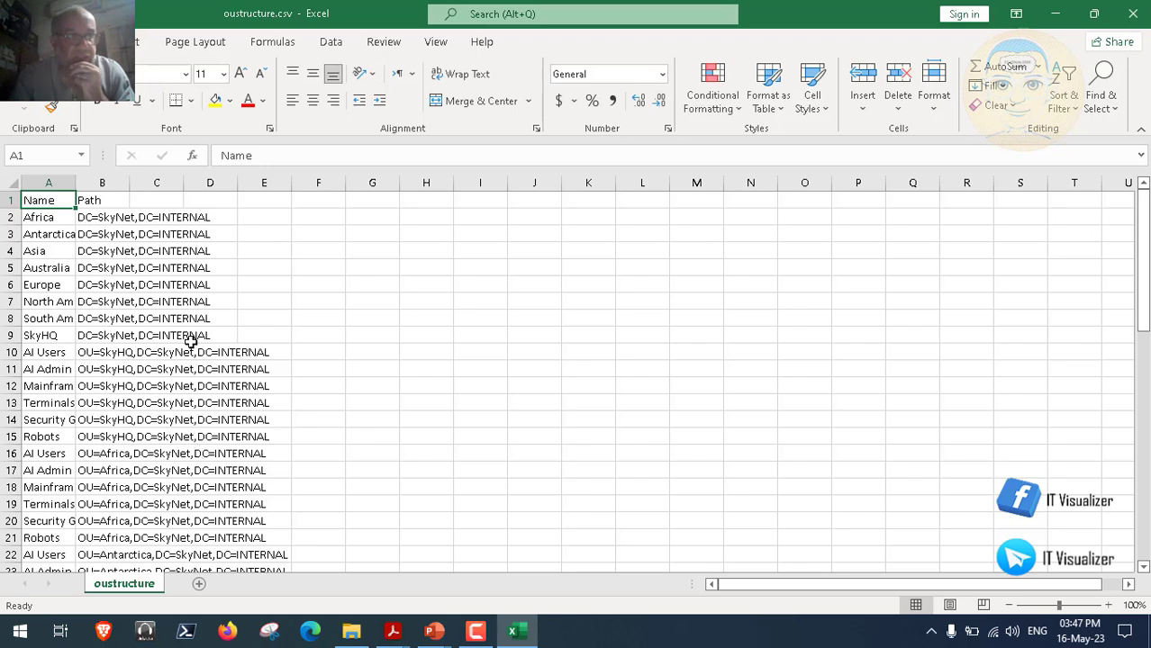
double_click(76, 183)
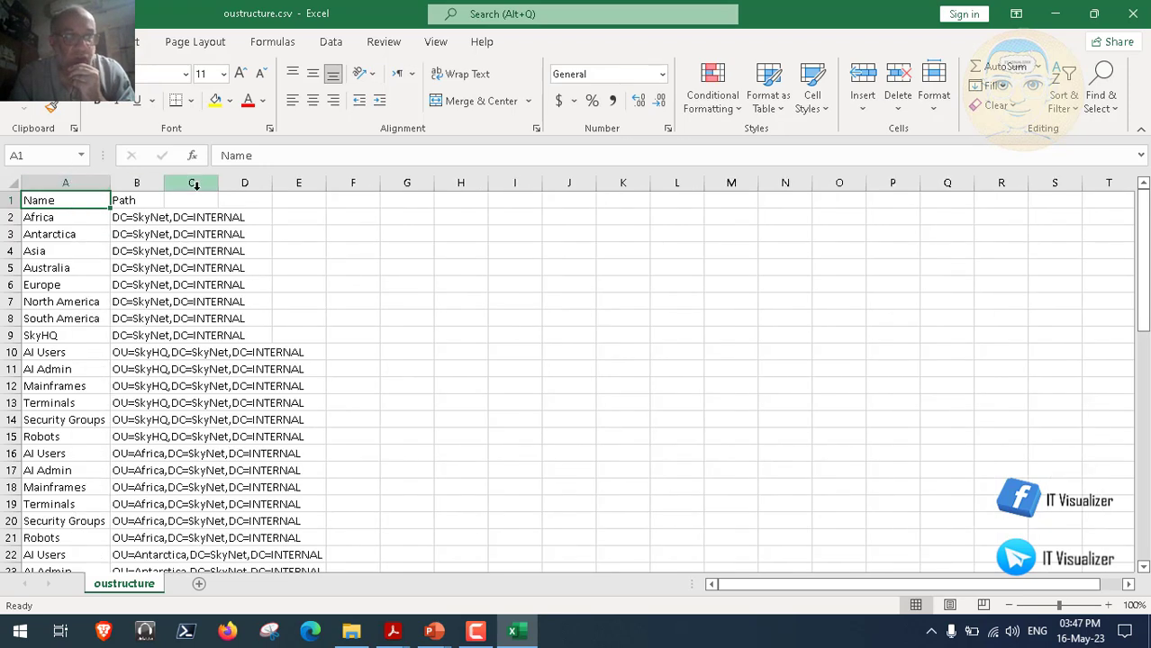
double_click(165, 185)
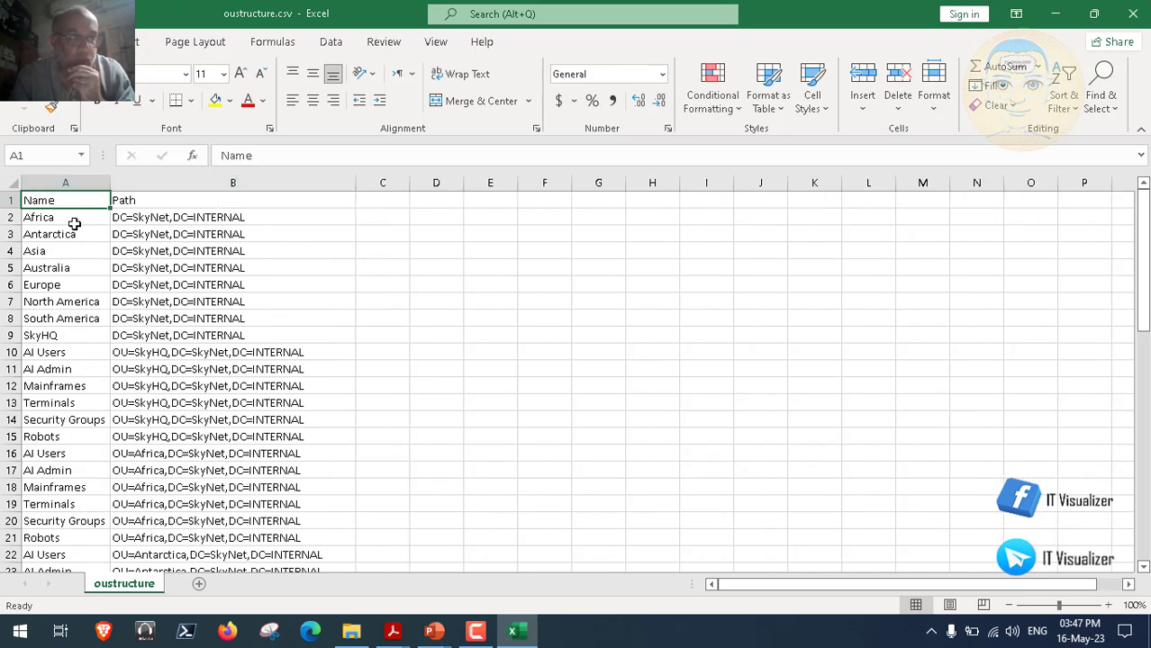
Step: Examine the top-level OU entries from Africa to SkyHQ in rows 2 to 9, including the path in B2
left_click(146, 222)
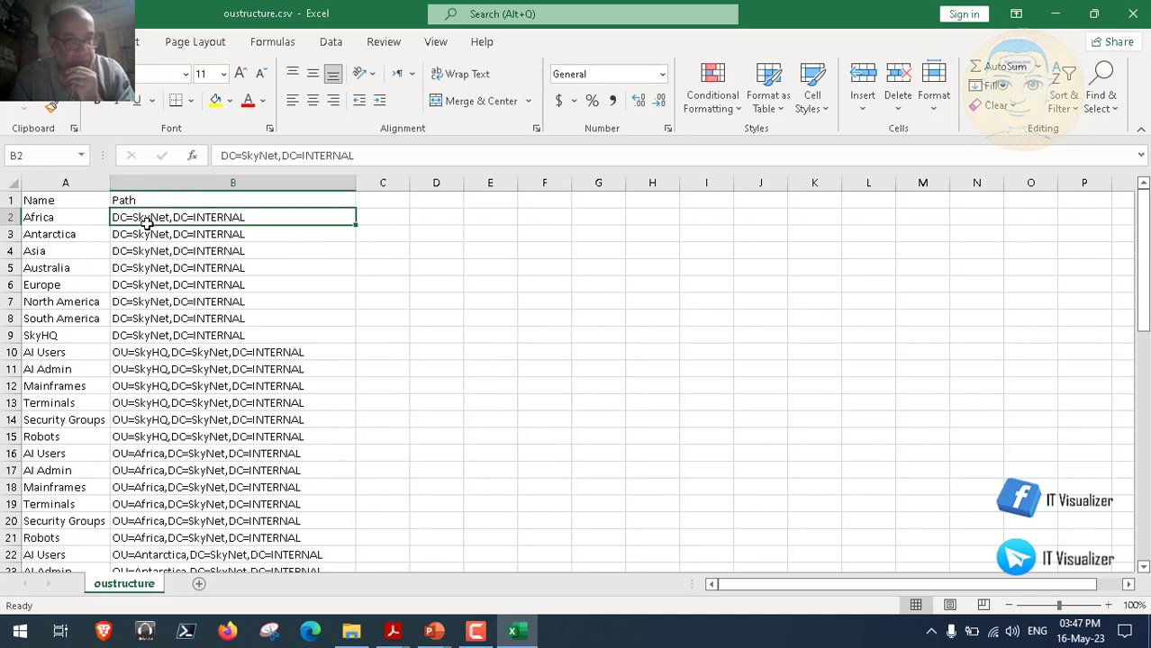
left_click(61, 222)
left_click(59, 236)
left_click(55, 255)
left_click(57, 270)
left_click(58, 287)
left_click(60, 303)
left_click(63, 319)
left_click(57, 336)
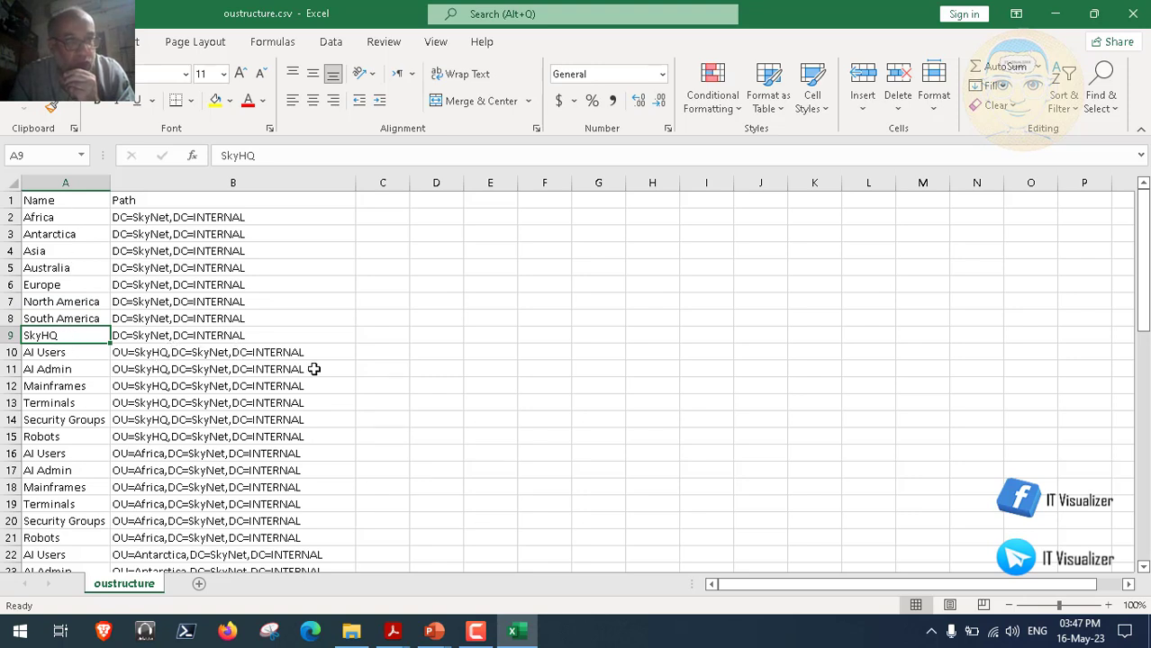
Step: Examine the sub-OUs under SkyHQ in rows 10 to 15, comparing their names and path with the SkyHQ entry
left_click(153, 356)
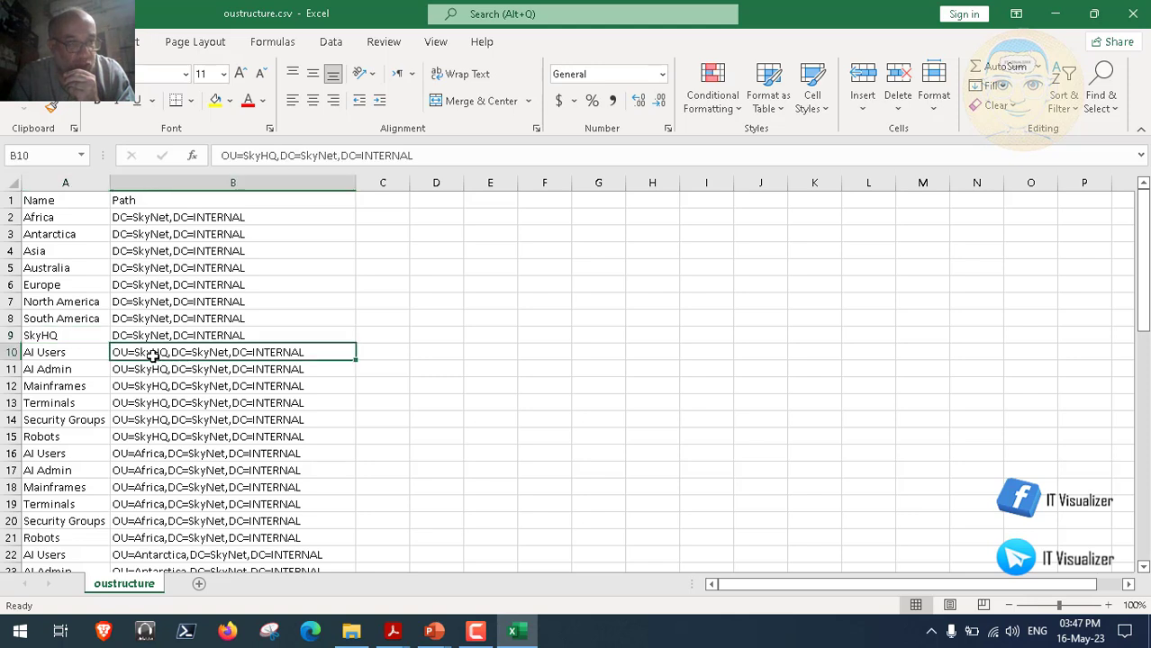
left_click(65, 357)
left_click(70, 371)
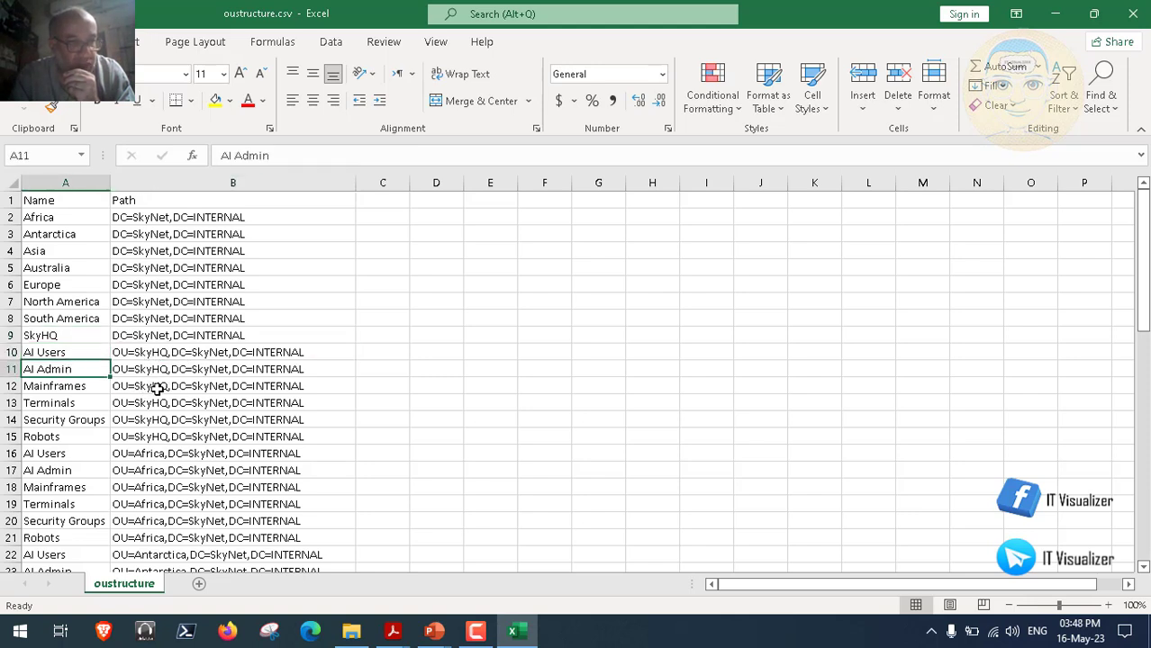
left_click(72, 353)
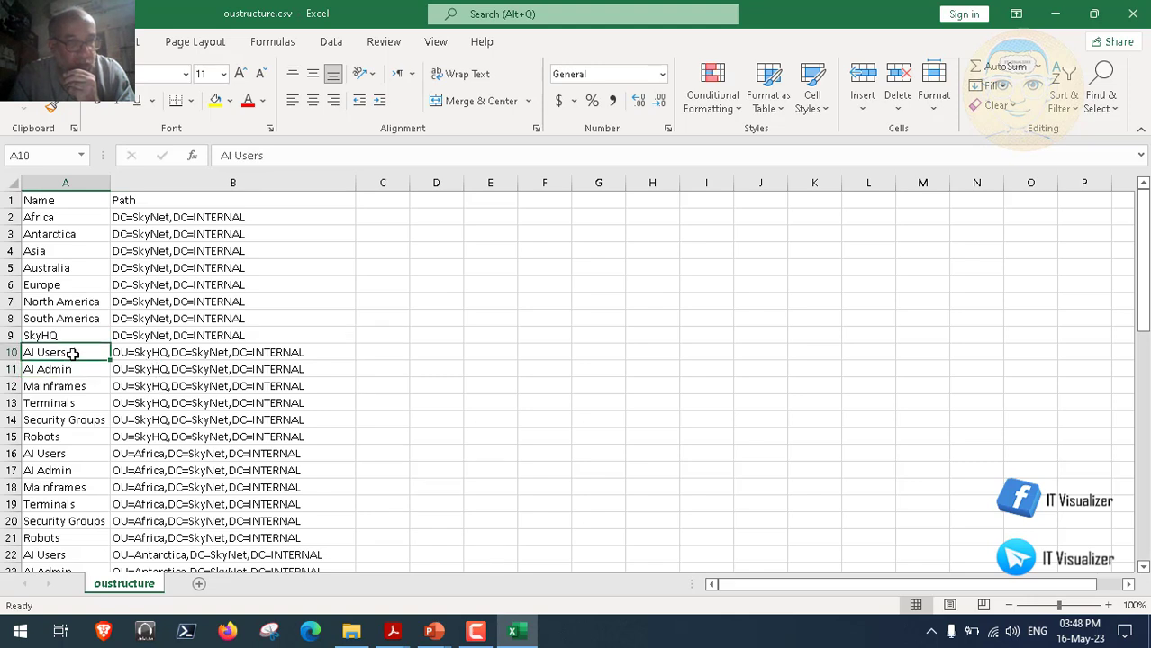
left_click(151, 354)
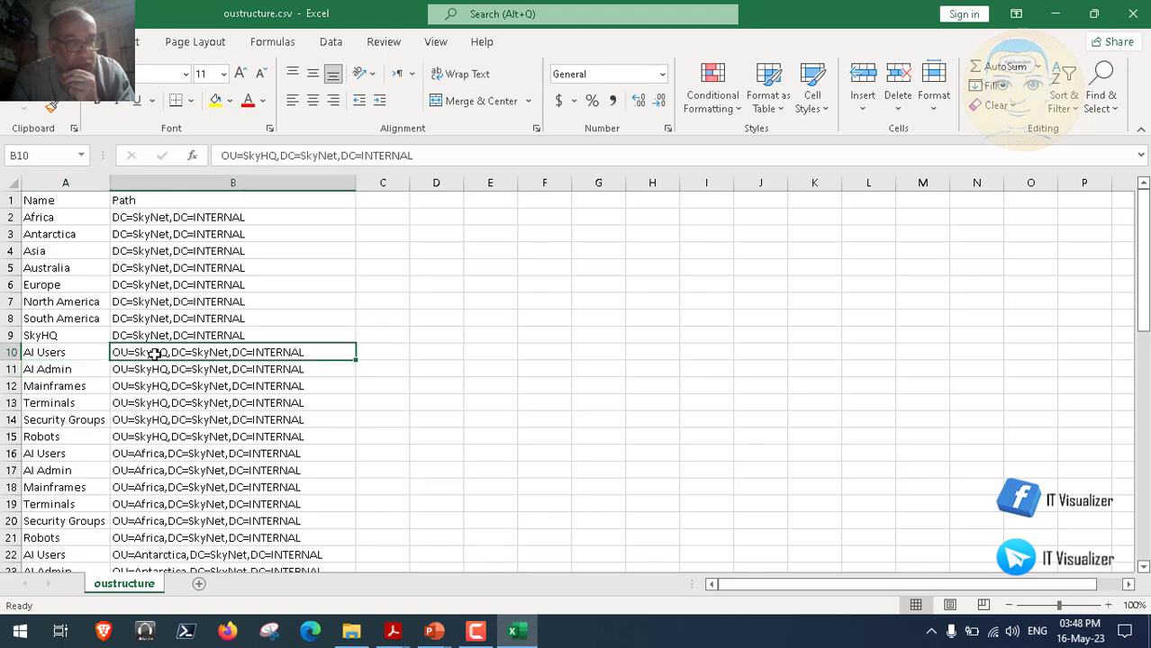
left_click(57, 335)
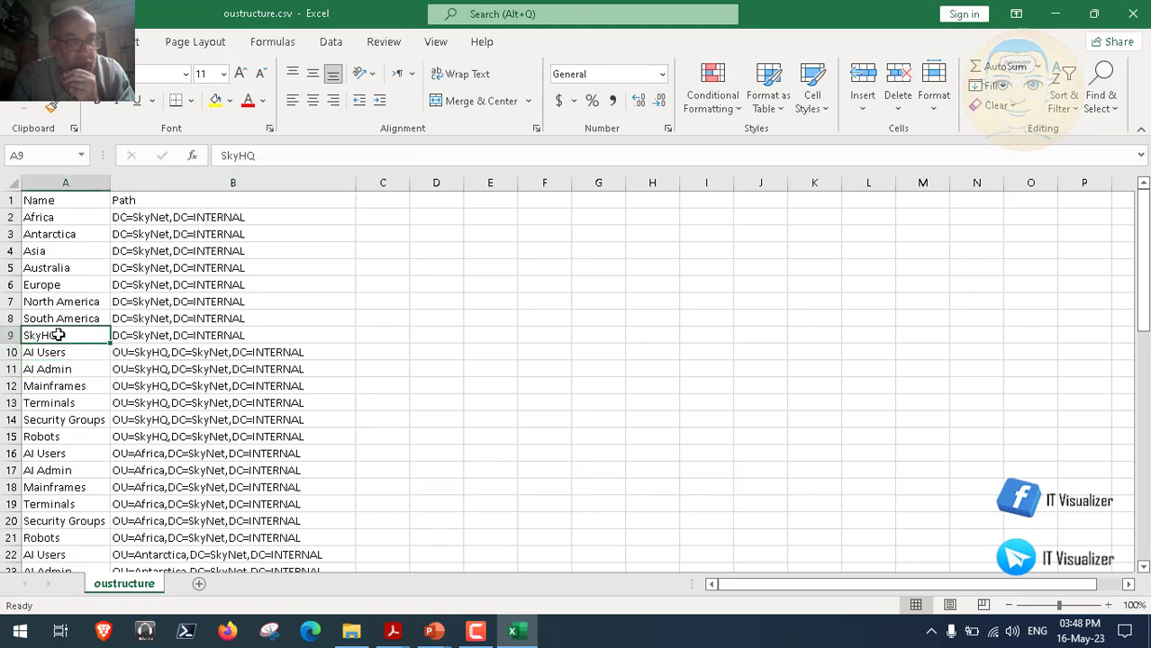
left_click(75, 386)
left_click(61, 352)
left_click(65, 369)
left_click(72, 385)
left_click(69, 404)
left_click(73, 420)
left_click(56, 438)
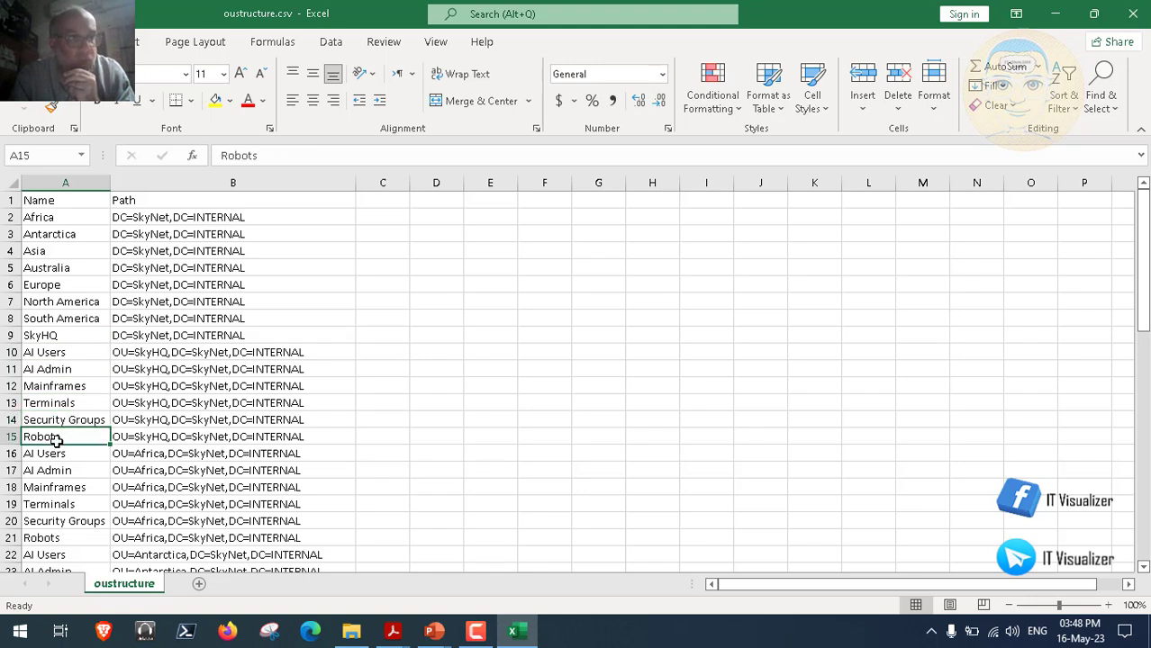
left_click(56, 336)
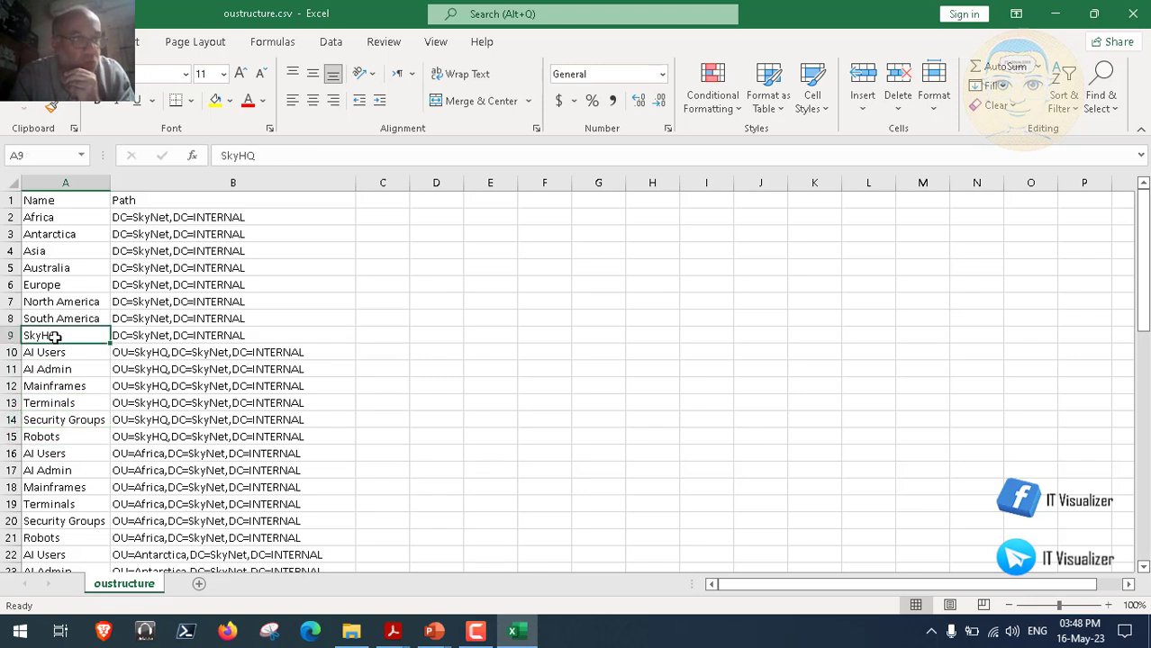
left_click(178, 354)
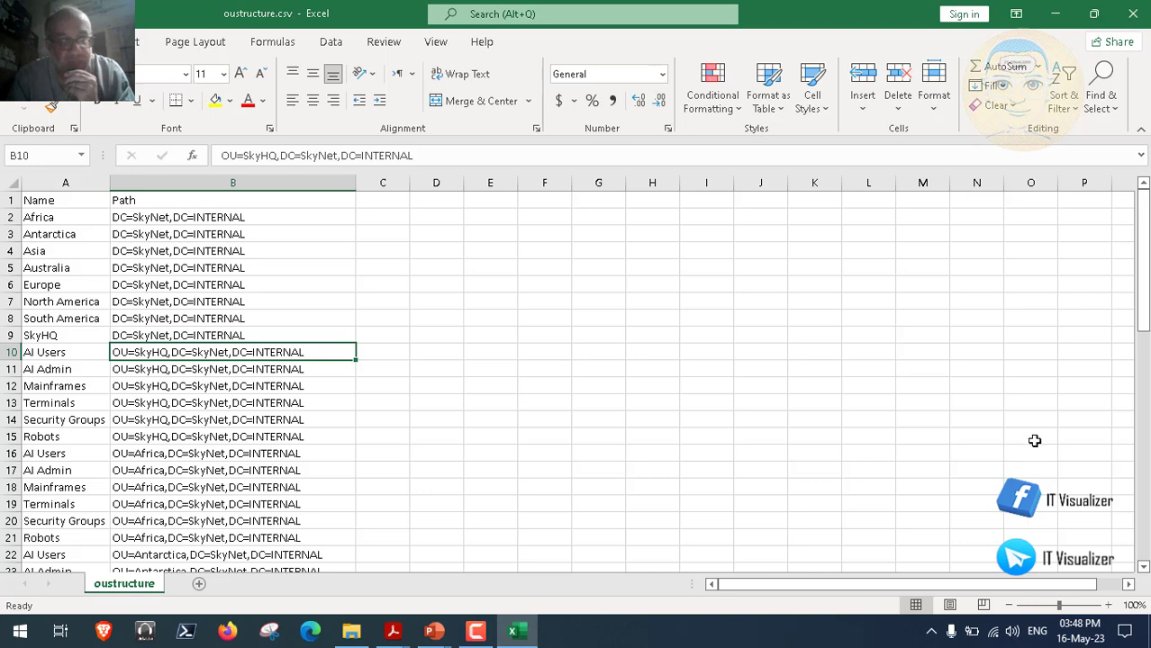
Step: Examine the names and paths of the sub-OUs under Australia, from AI Users in row 34 to Security Groups
left_click(1146, 538)
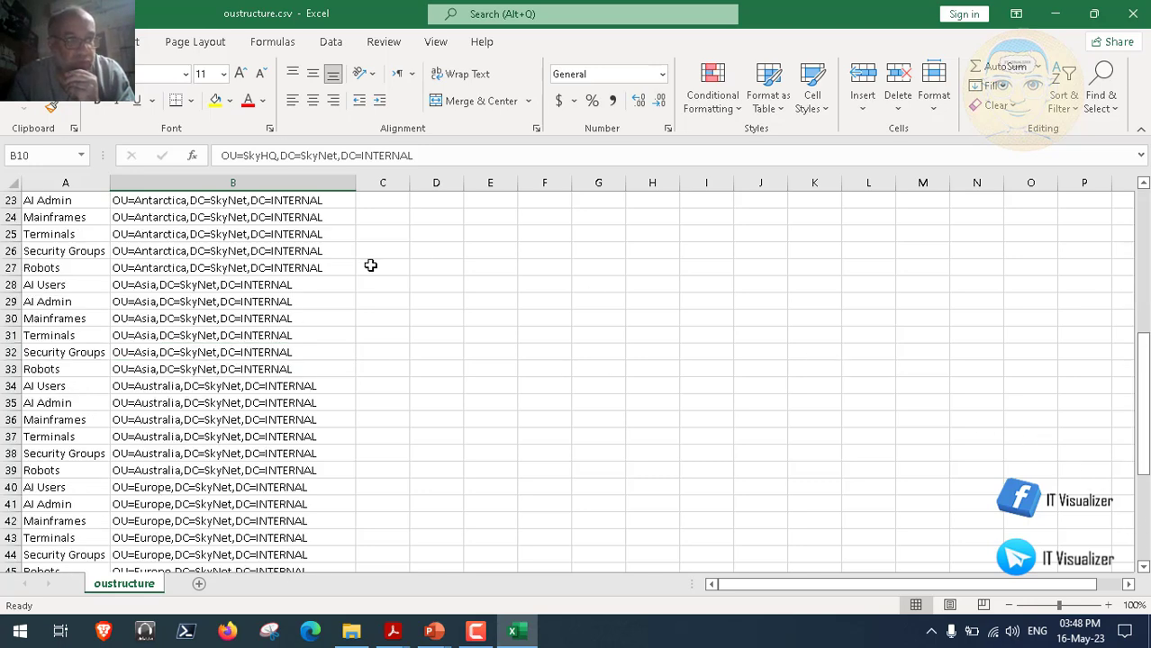
left_click(167, 388)
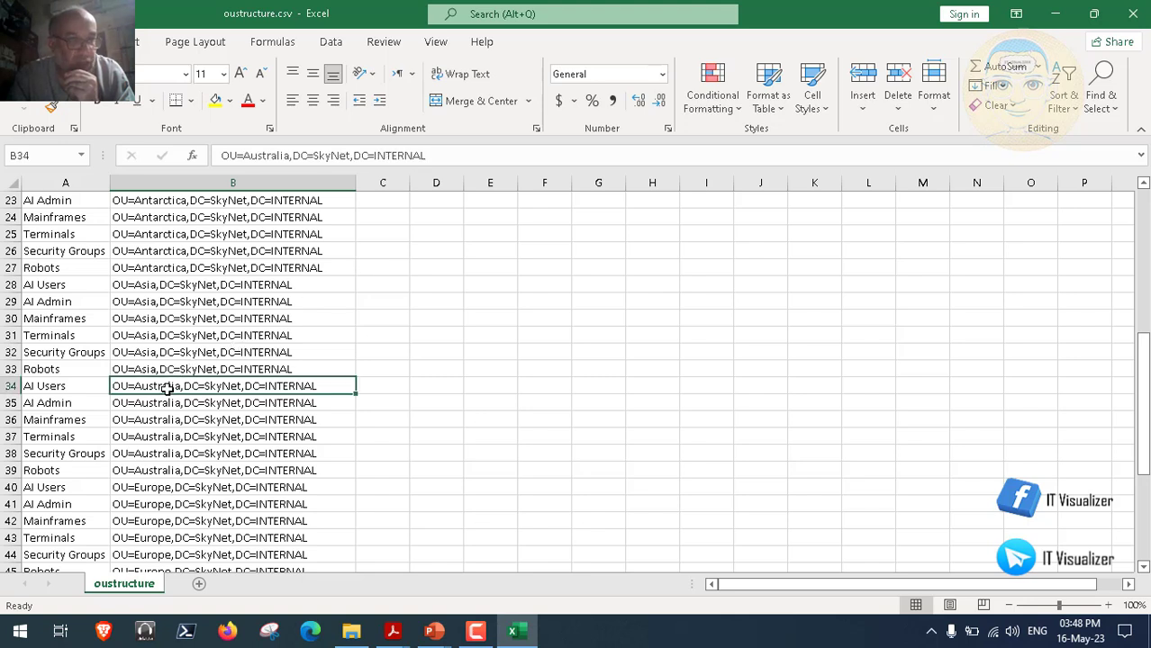
left_click(75, 388)
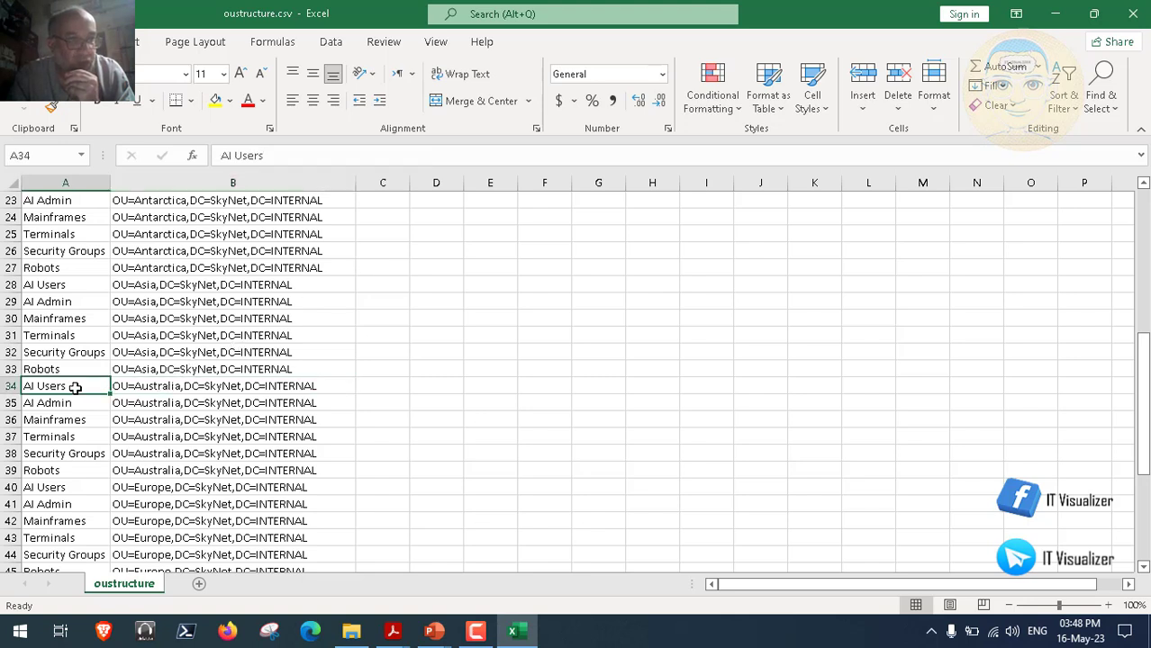
left_click(172, 388)
left_click(80, 403)
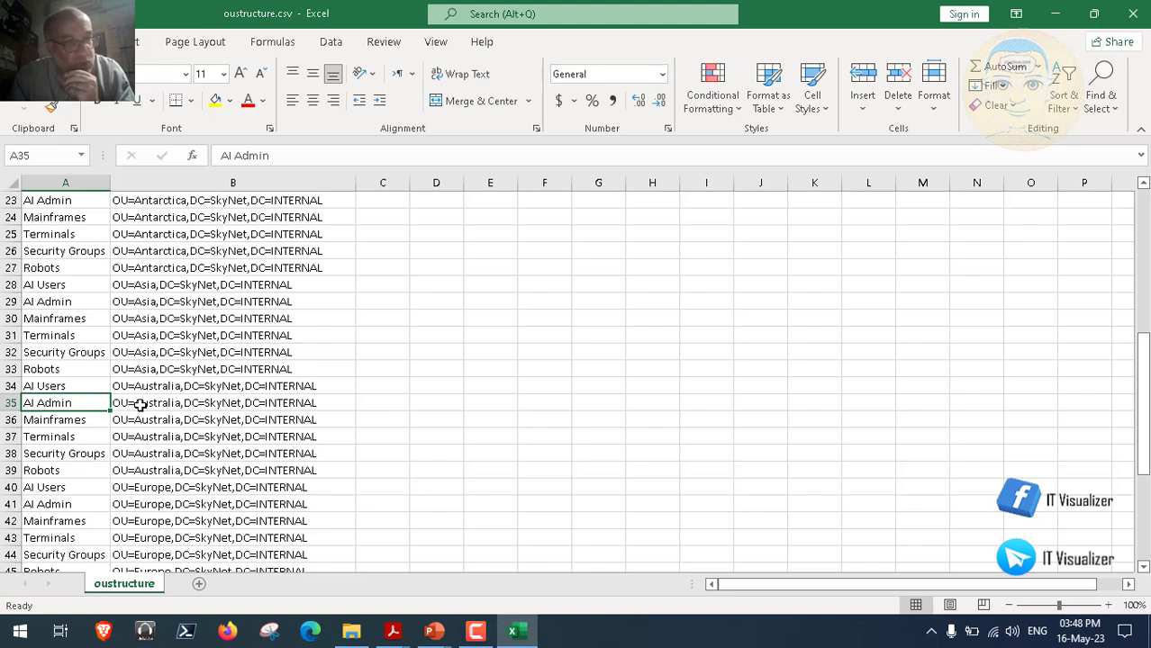
left_click(140, 404)
left_click(52, 425)
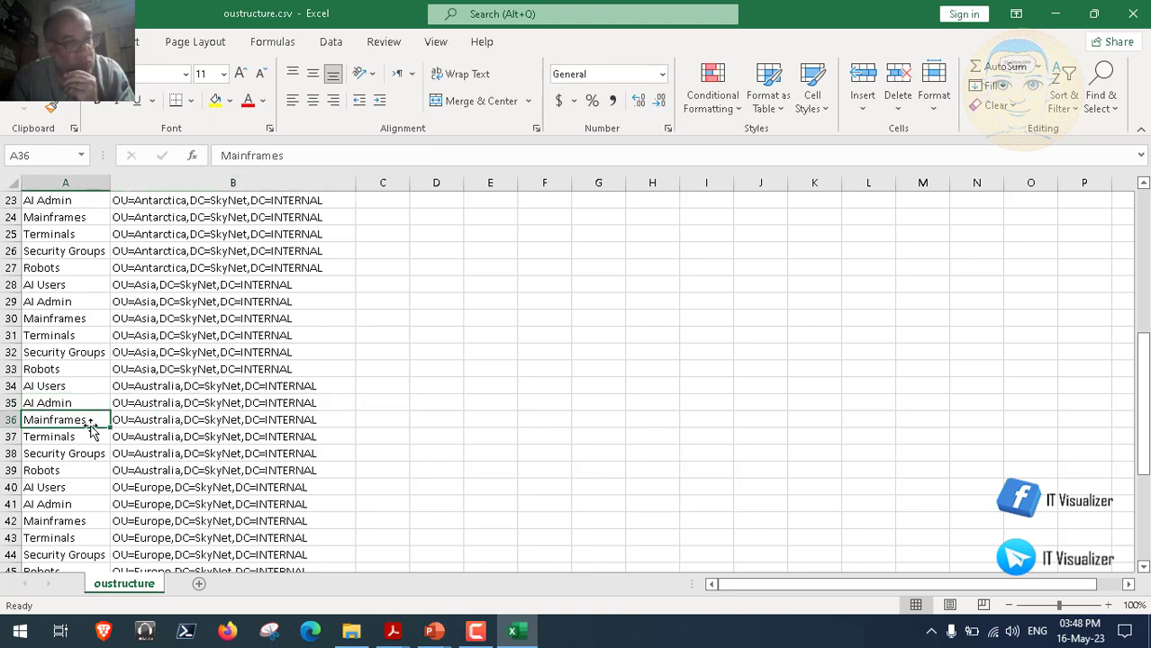
left_click(171, 432)
left_click(63, 453)
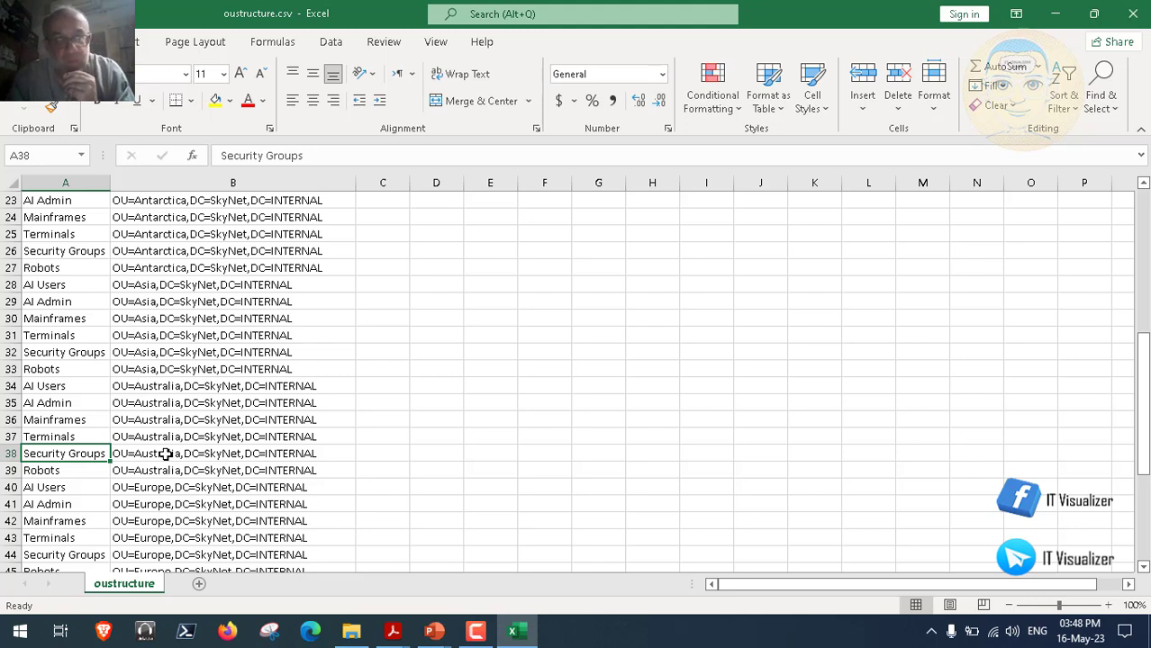
Step: Close oustructure.csv without saving and open AllSecurityGroups.csv from the same folder
left_click(1133, 17)
left_click(577, 336)
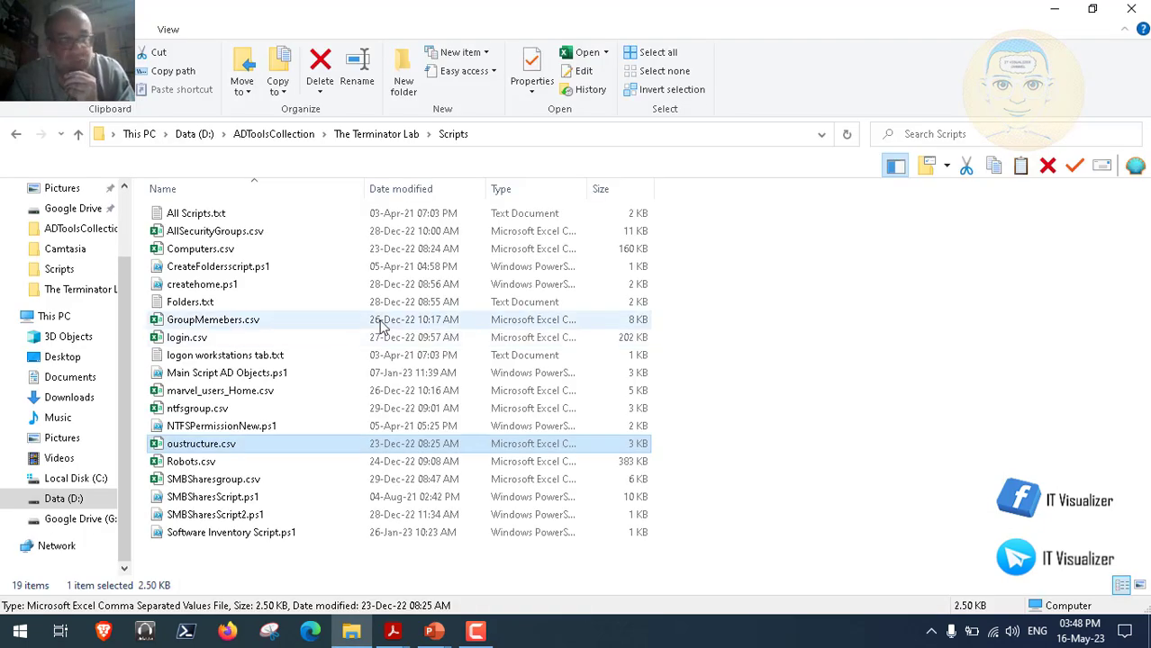
double_click(222, 236)
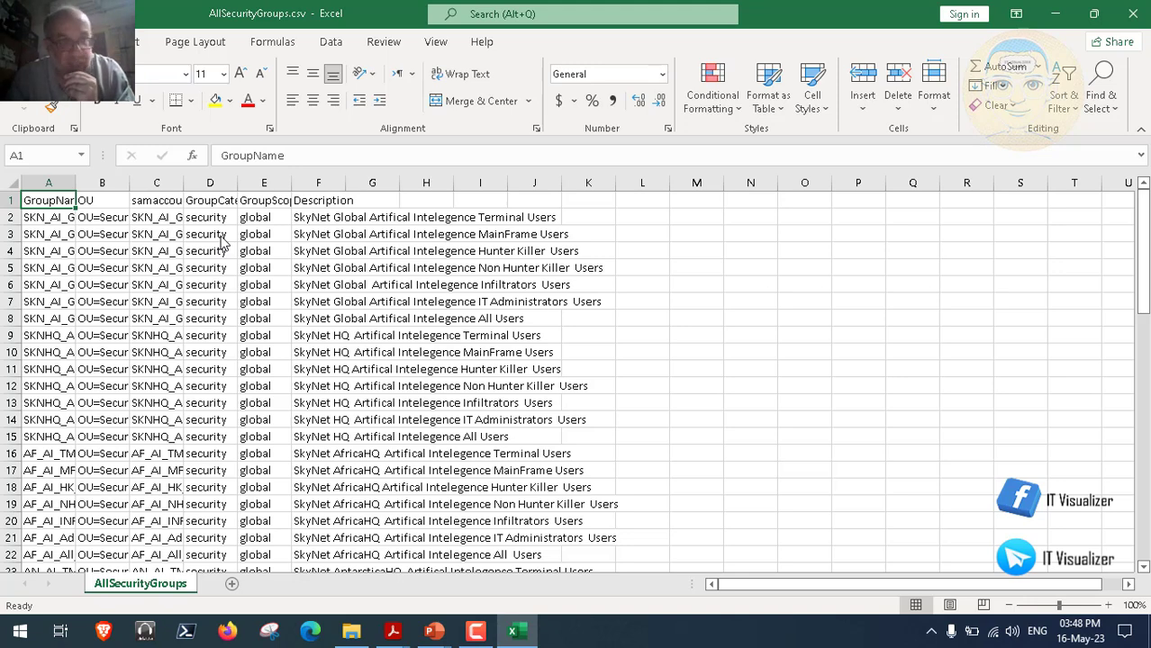
Step: Fit all the columns of the security groups sheet, from GroupName to Description, to their contents
double_click(74, 185)
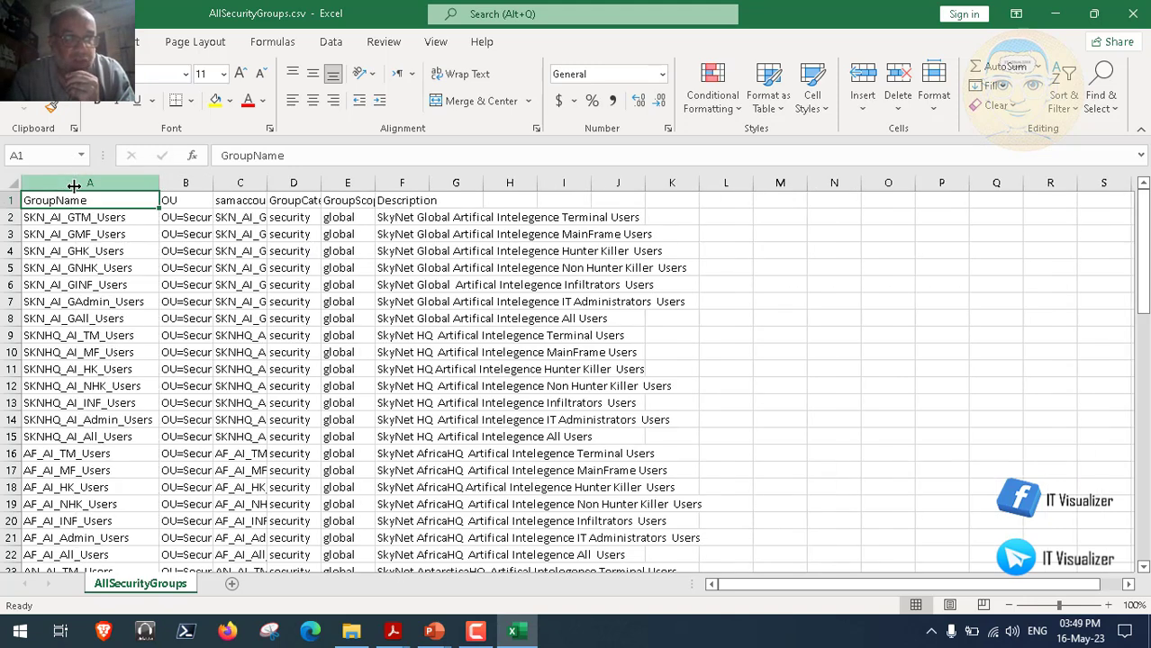
left_click(121, 182)
left_click_drag(121, 182, 433, 223)
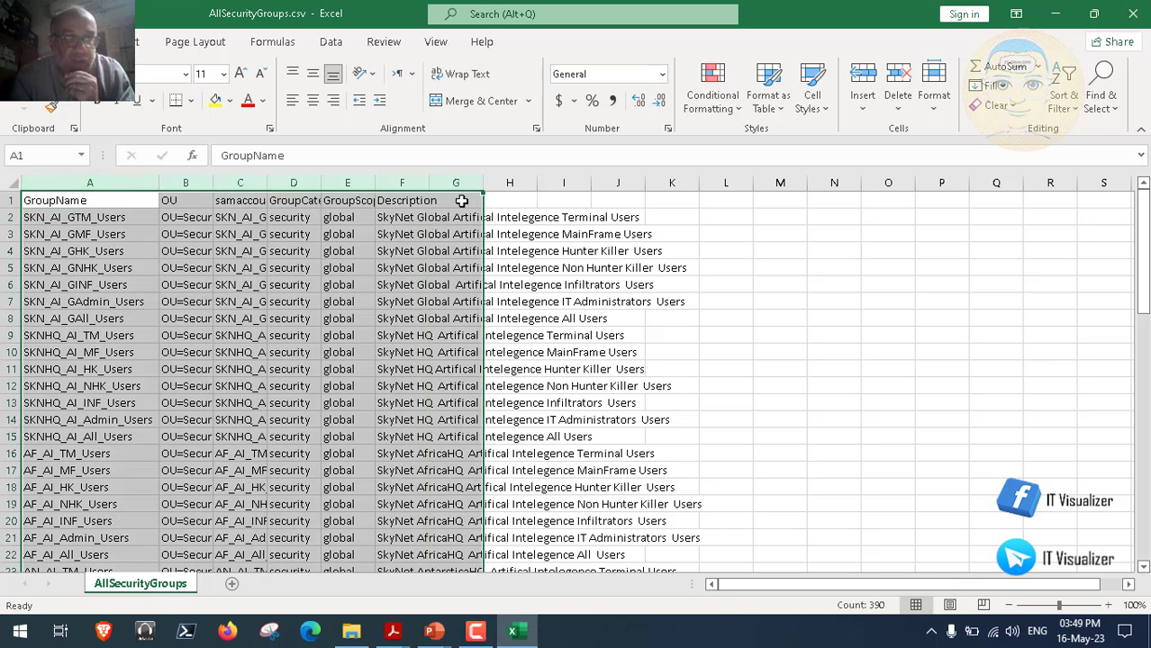
double_click(484, 184)
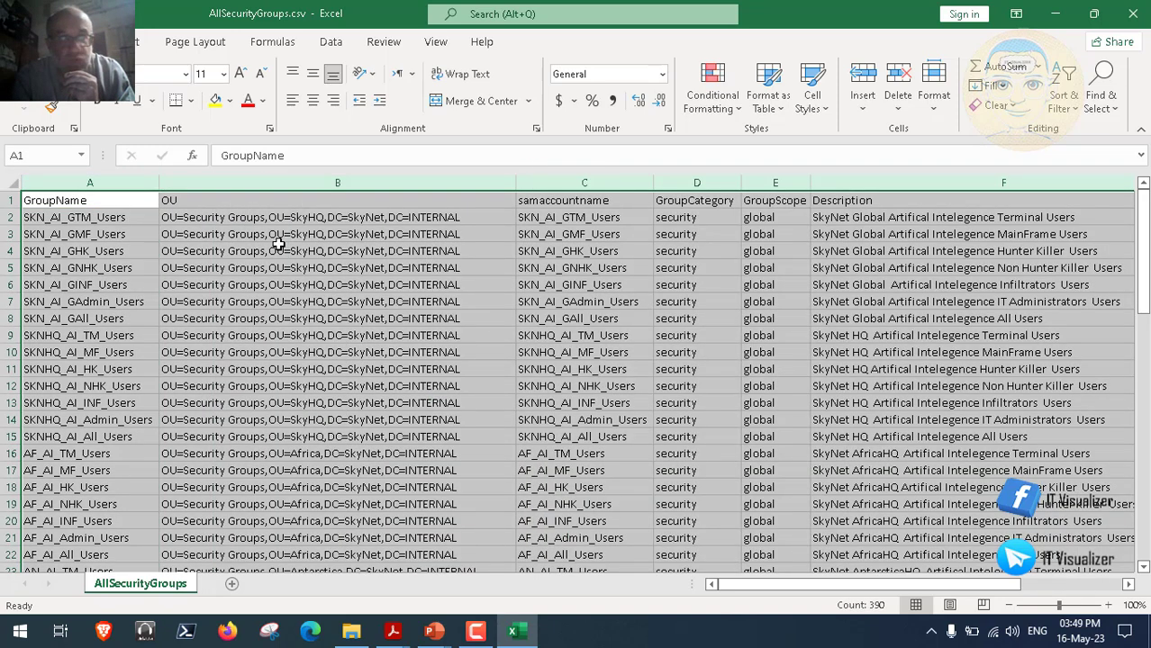
Step: Examine the group name, OU path and description of the first security group in row 2
left_click(115, 222)
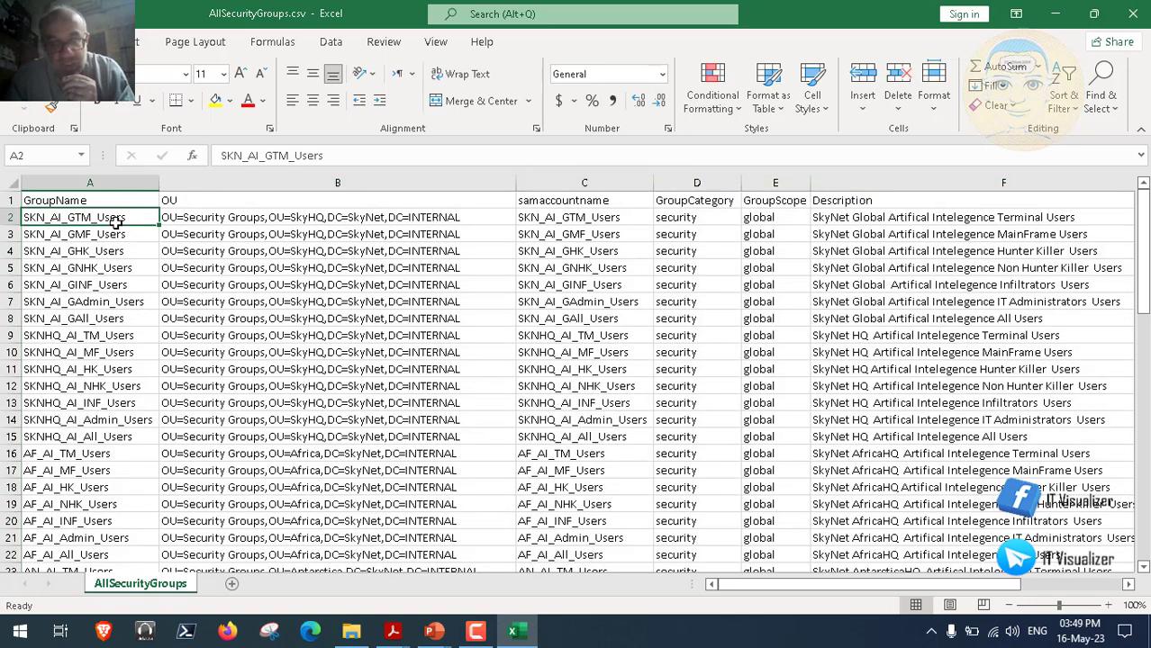
key("Right")
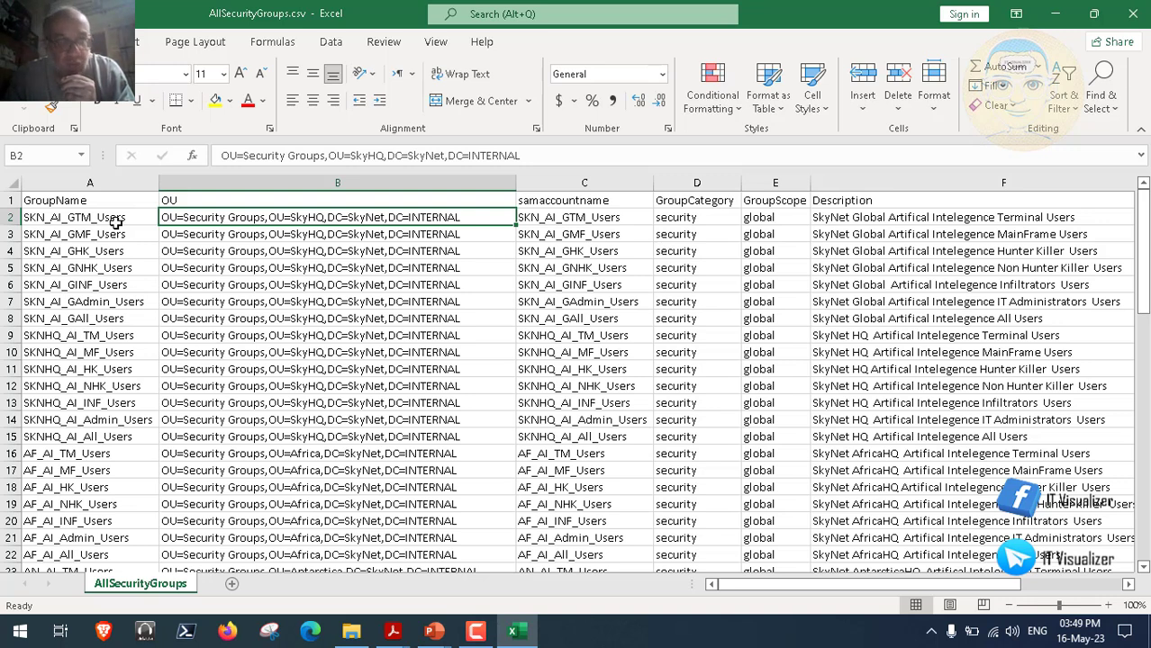
left_click(922, 219)
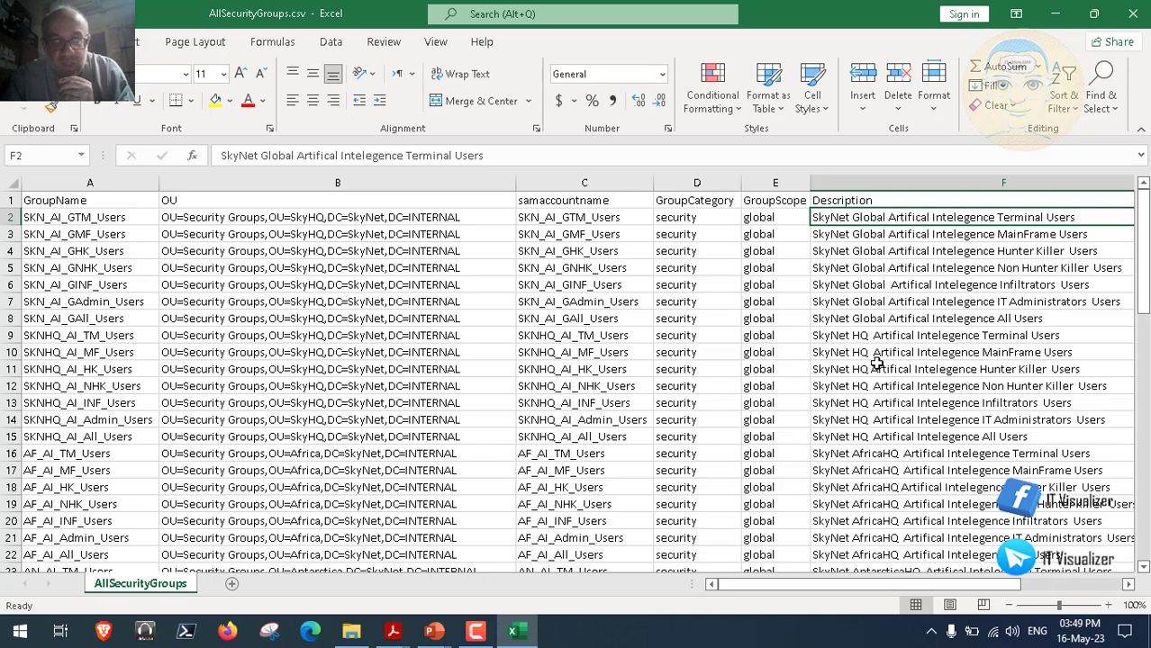
Step: Examine the remaining security groups down to SKN_All, then the AF_AI_TM_Users group in row 16 and its description
left_click(1141, 482)
left_click(1141, 482)
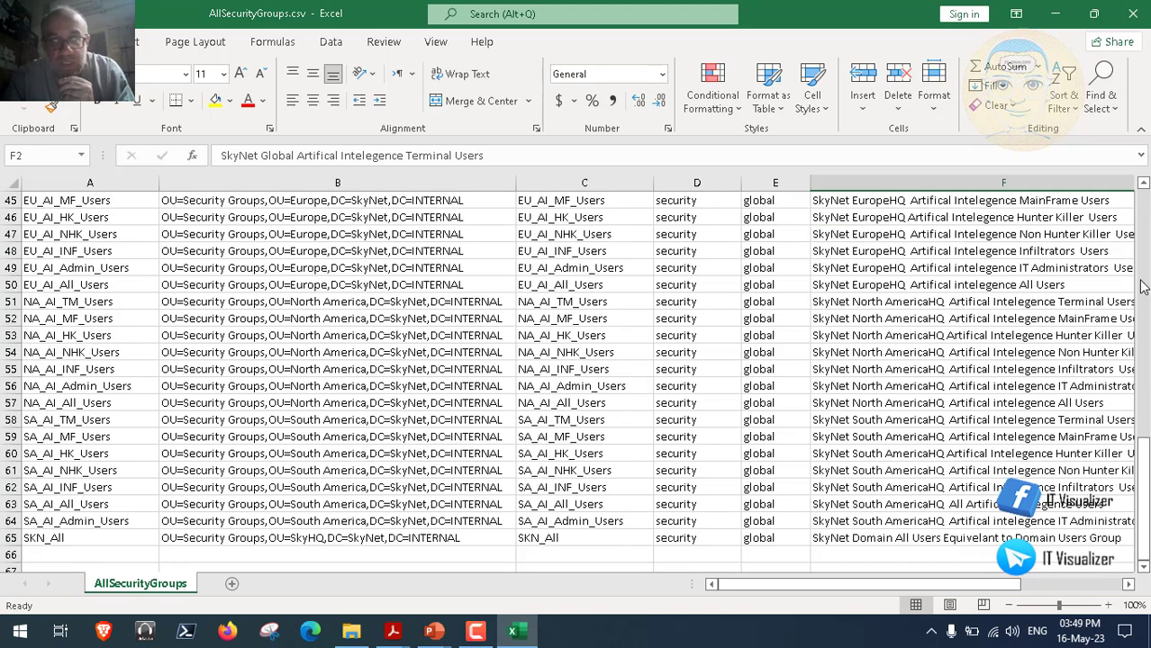
scroll(1137, 253, "up", 15)
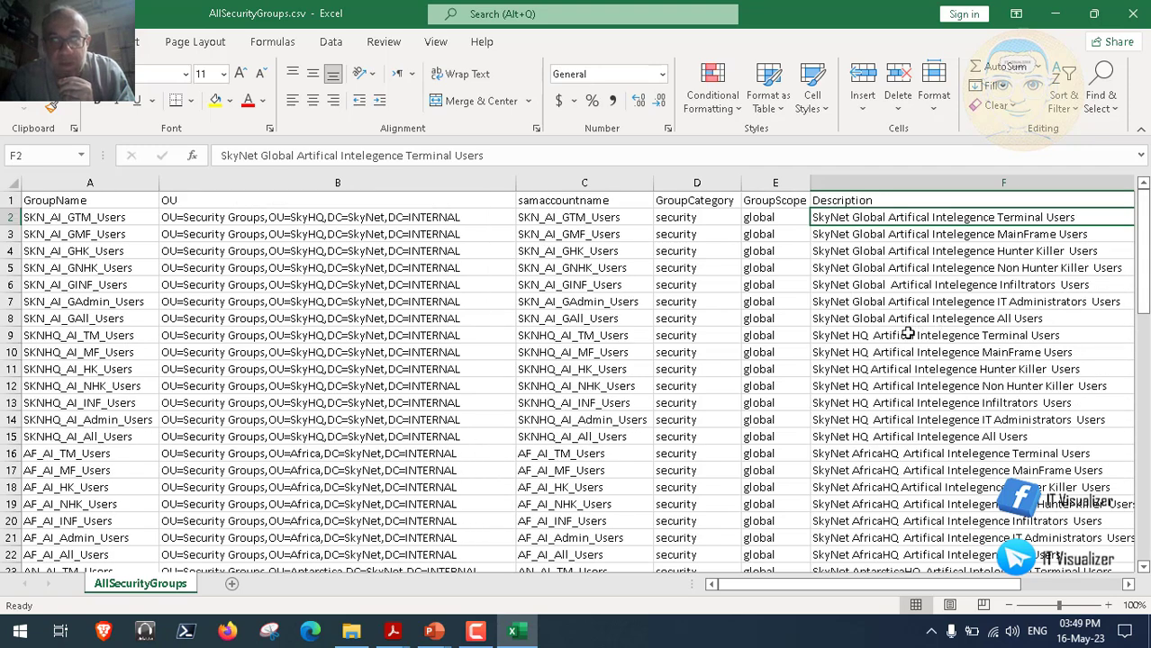
left_click(886, 452)
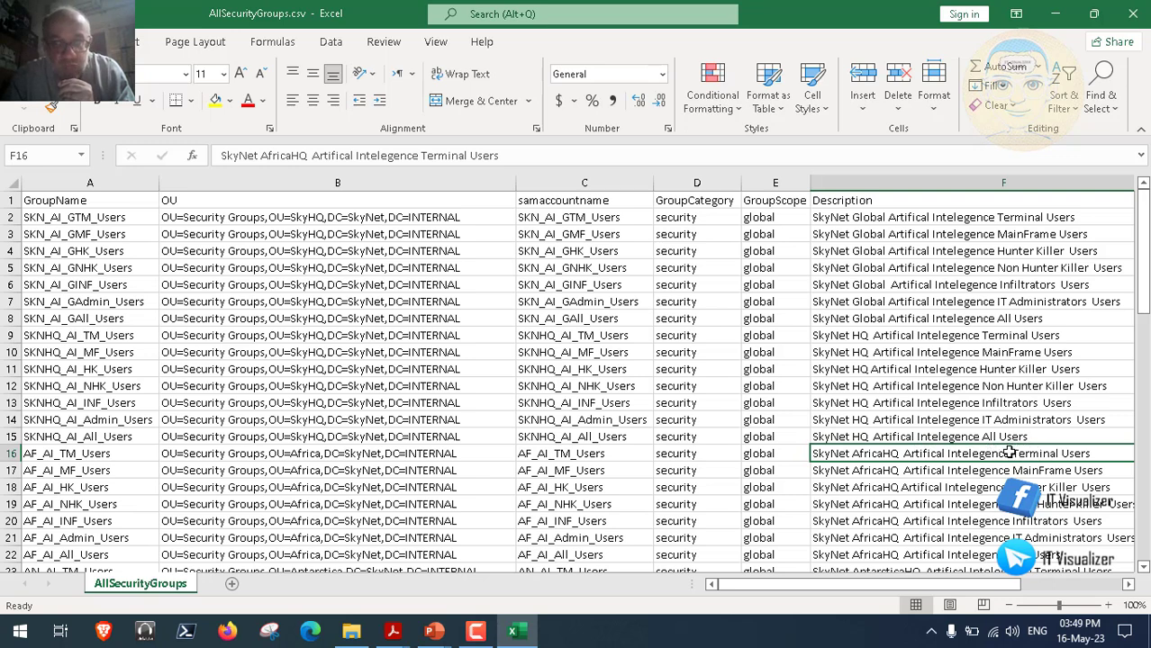
left_click(141, 454)
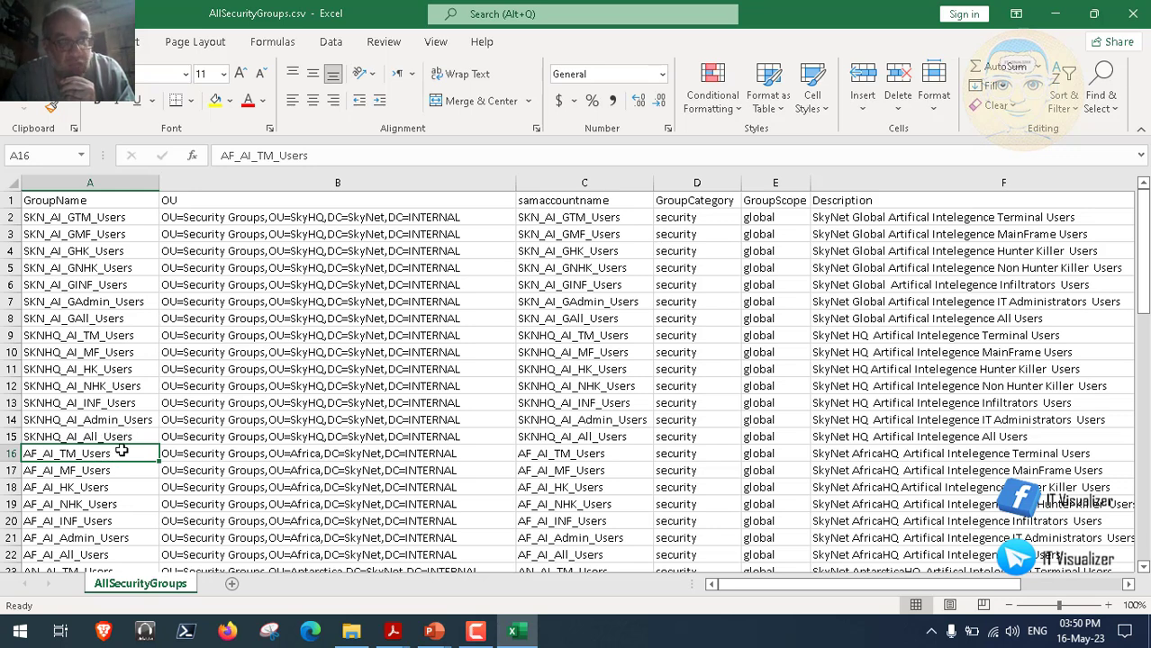
left_click(859, 452)
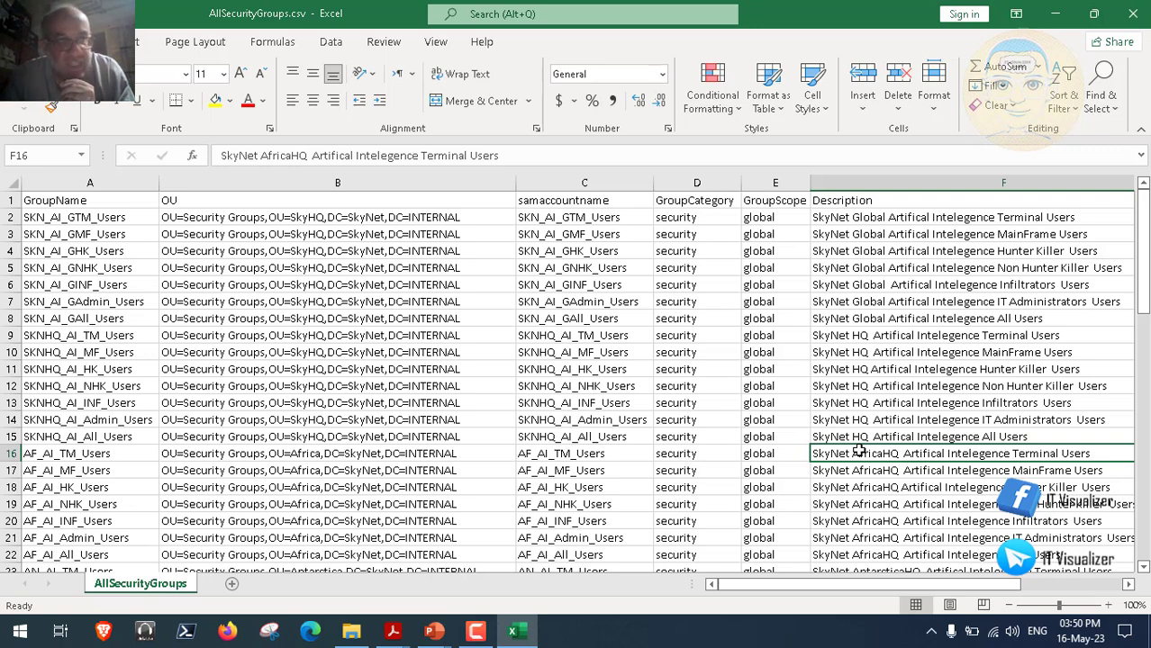
left_click(33, 220)
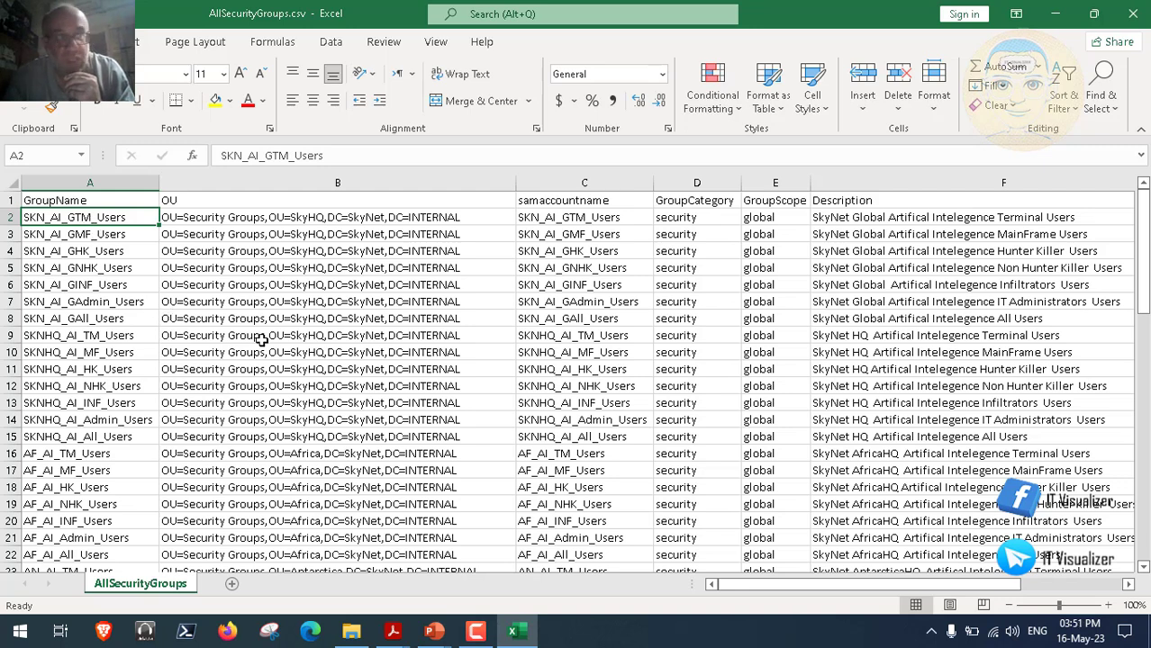
Step: Close AllSecurityGroups.csv without saving and open GroupMemebers.csv from the Scripts folder
left_click(1131, 13)
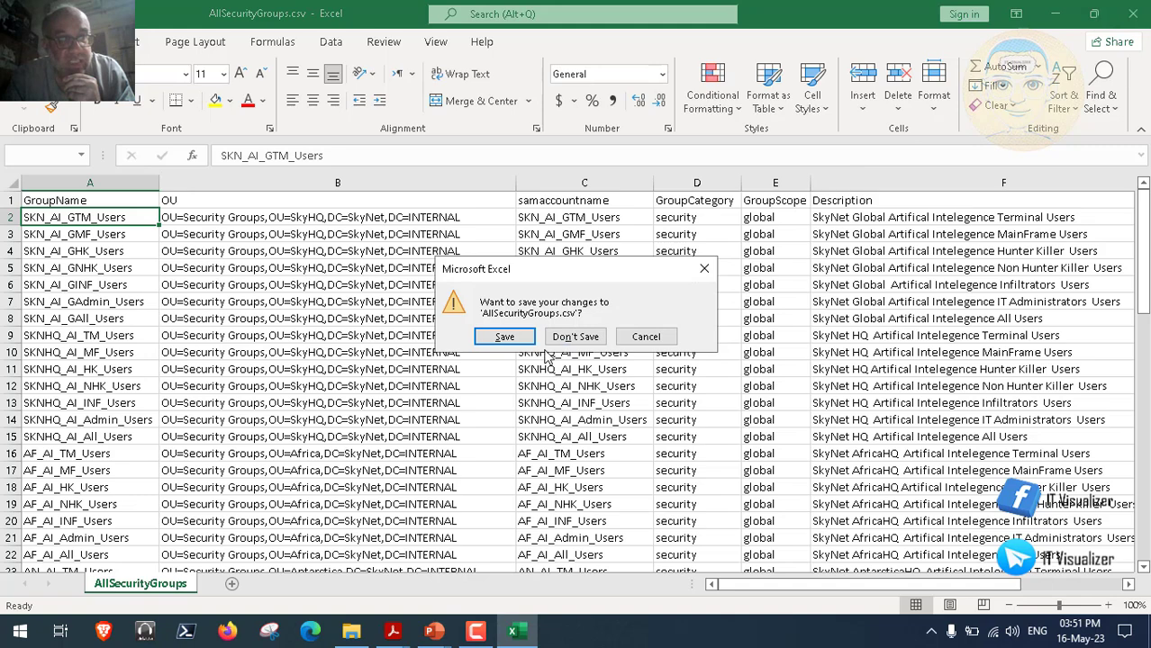
left_click(574, 337)
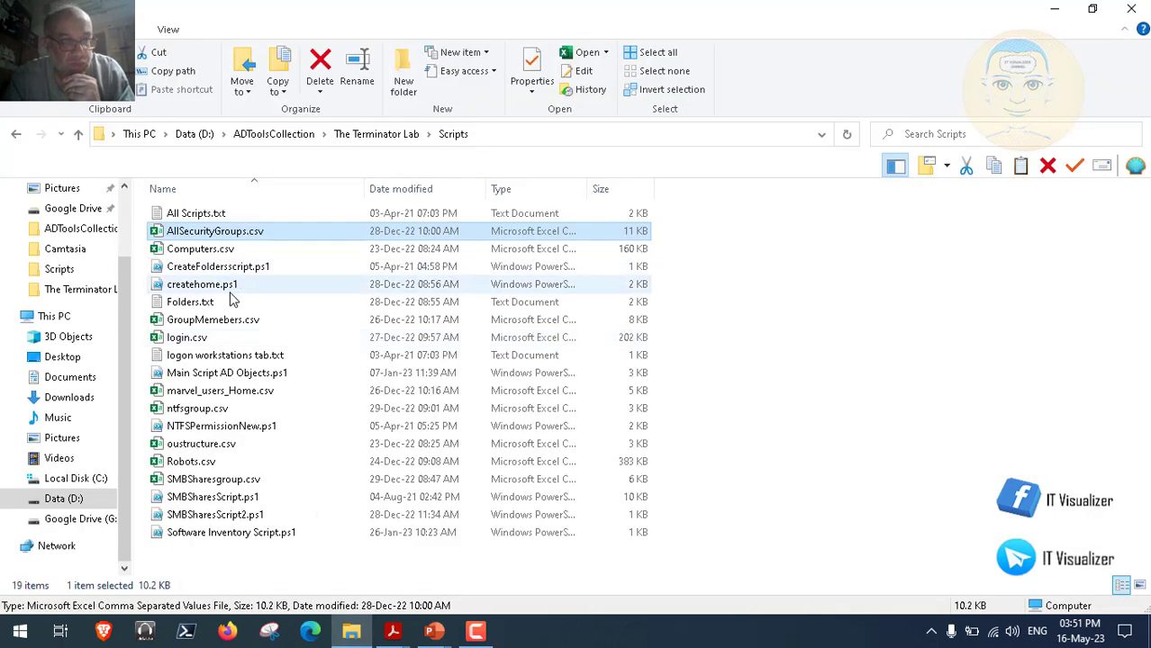
left_click(231, 327)
double_click(230, 326)
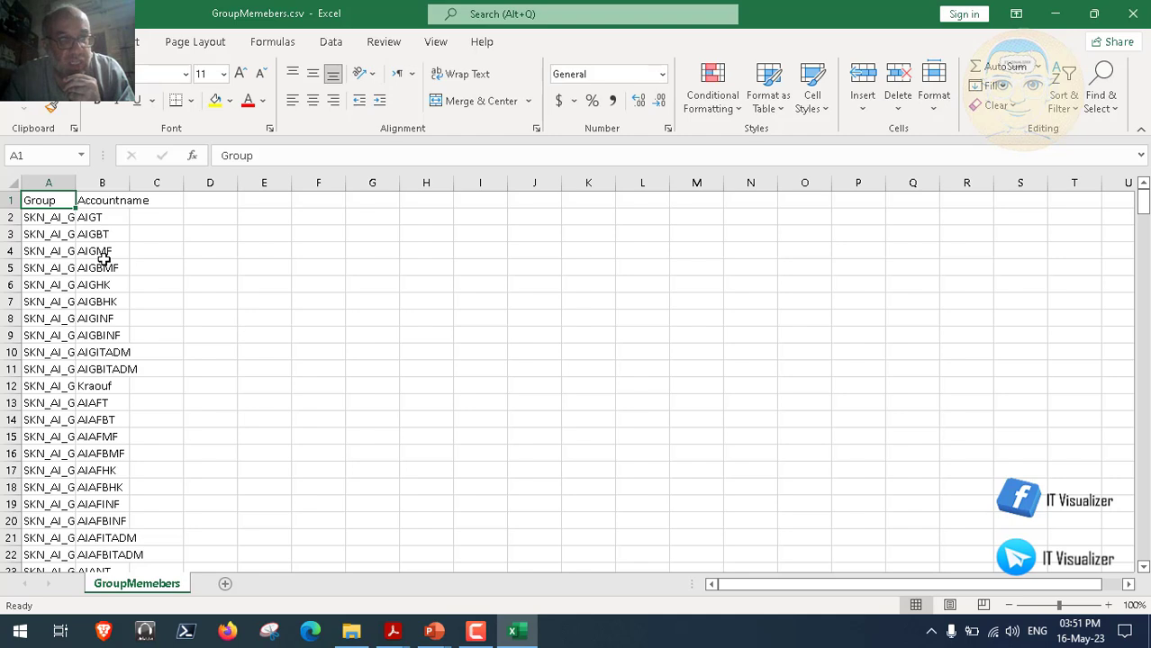
Step: Fit the Group and Accountname columns to their contents and select the first group entry in A2
left_click(70, 183)
double_click(75, 182)
left_click(101, 218)
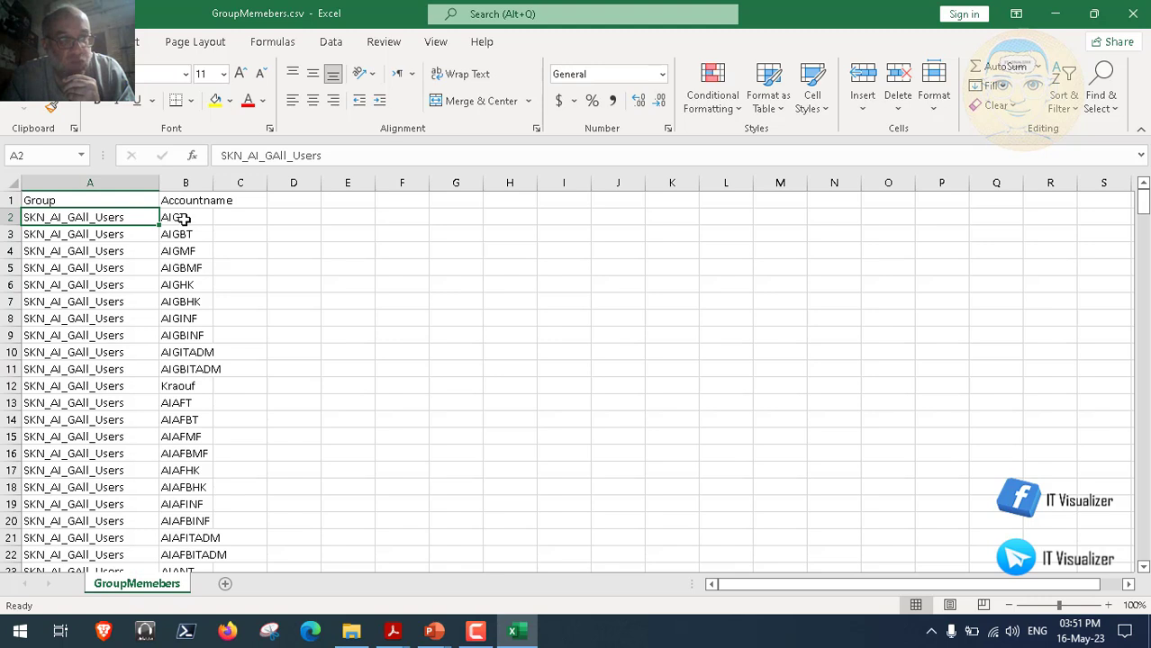
left_click(174, 219)
double_click(213, 185)
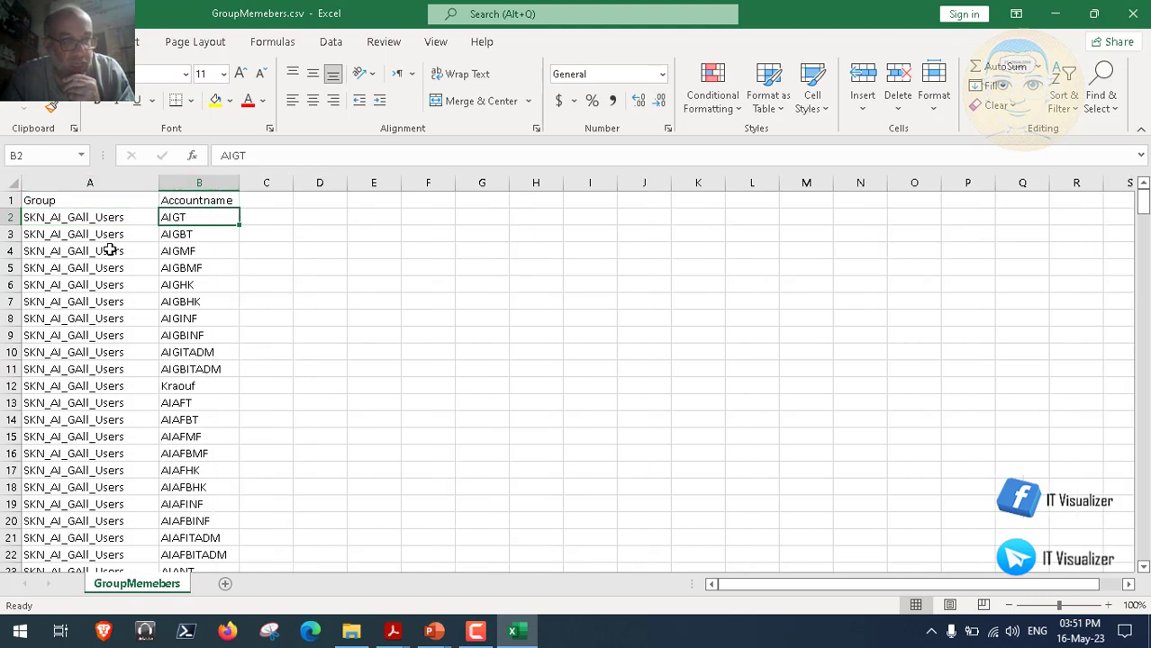
left_click(97, 218)
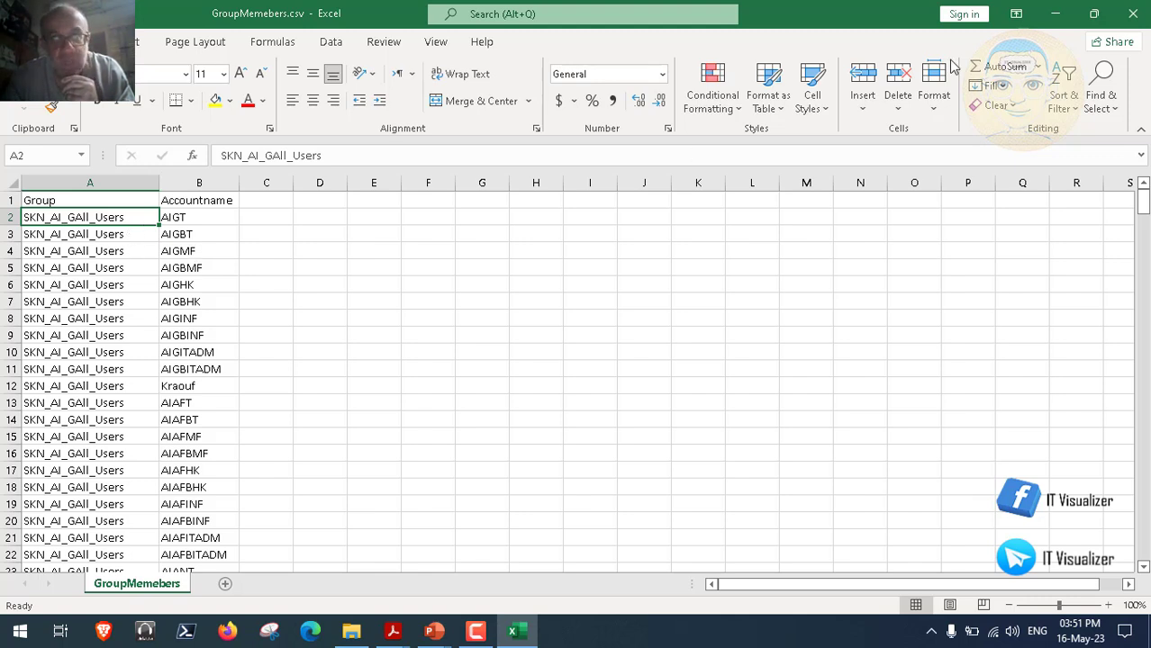
Step: Close GroupMemebers.csv without saving and open Computers.csv from the Scripts folder
left_click(1132, 14)
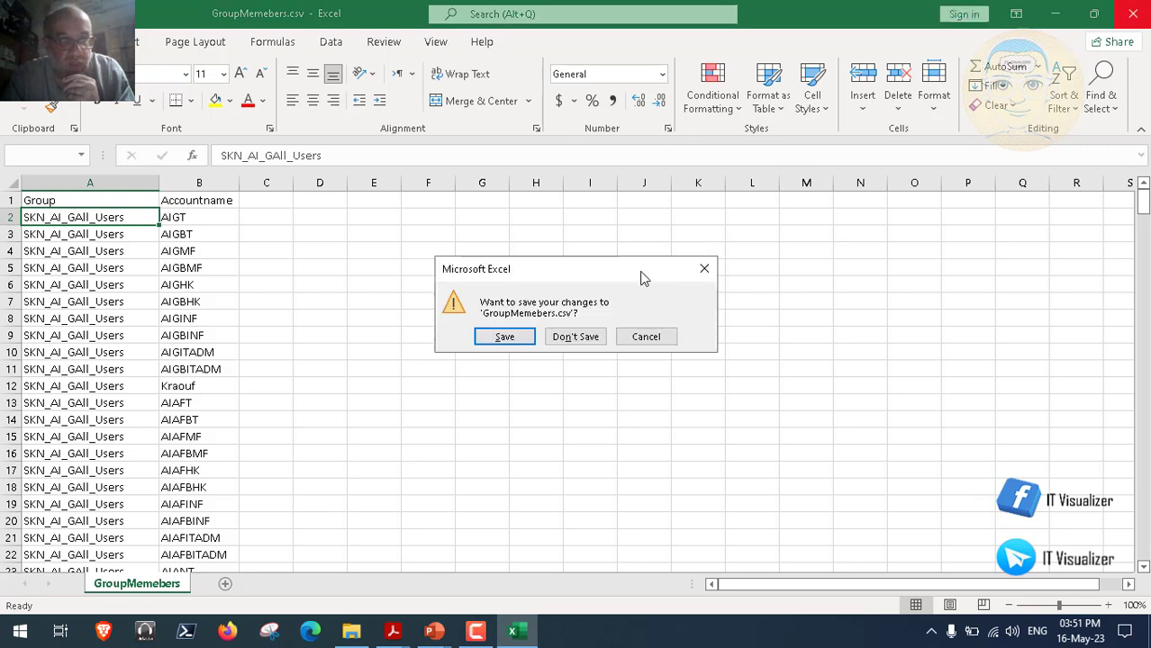
left_click(590, 336)
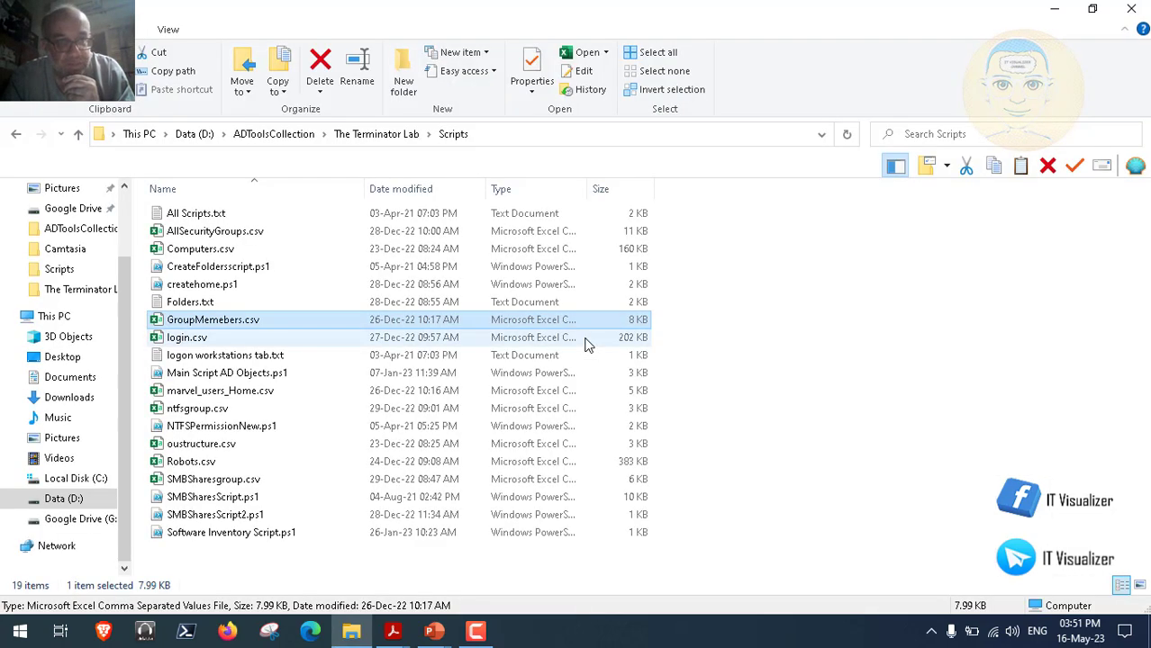
left_click(214, 253)
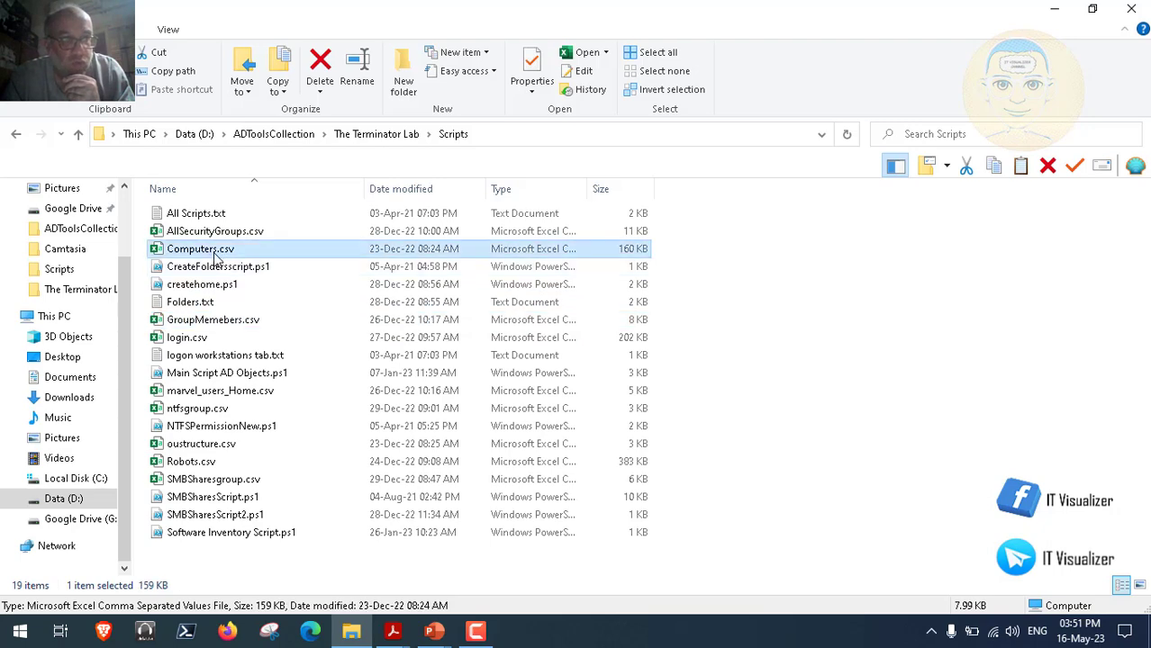
double_click(214, 255)
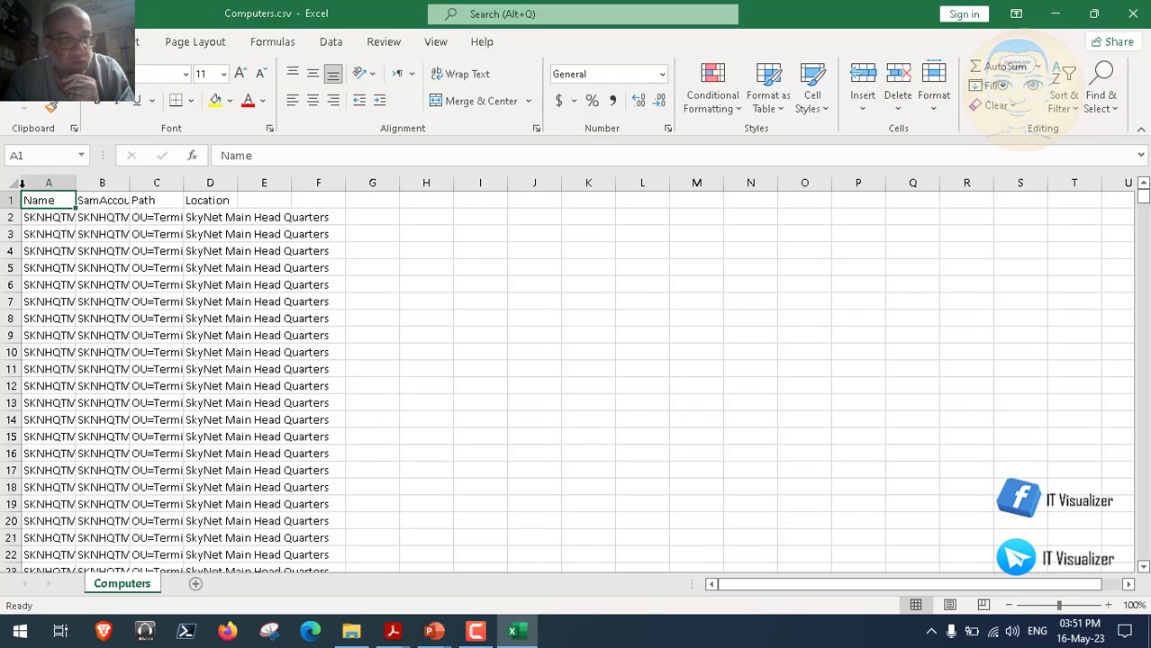
Step: Fit the Name, SamAccountName, Path and Location columns of the computers sheet to their contents
double_click(75, 183)
left_click(76, 183)
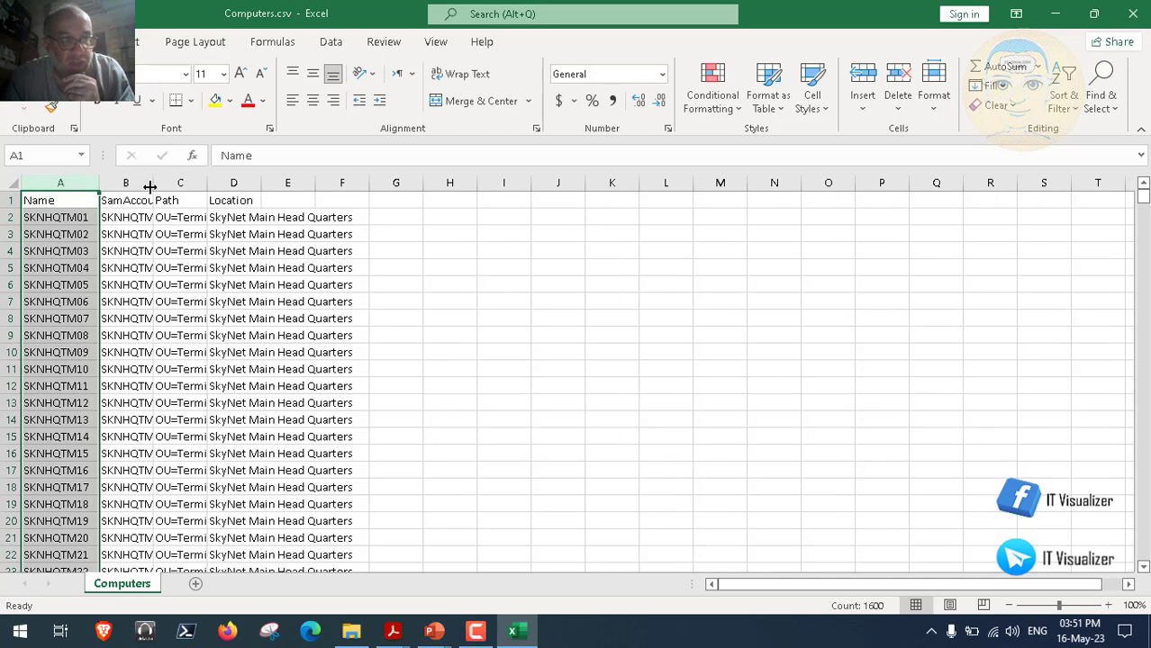
double_click(152, 183)
double_click(257, 184)
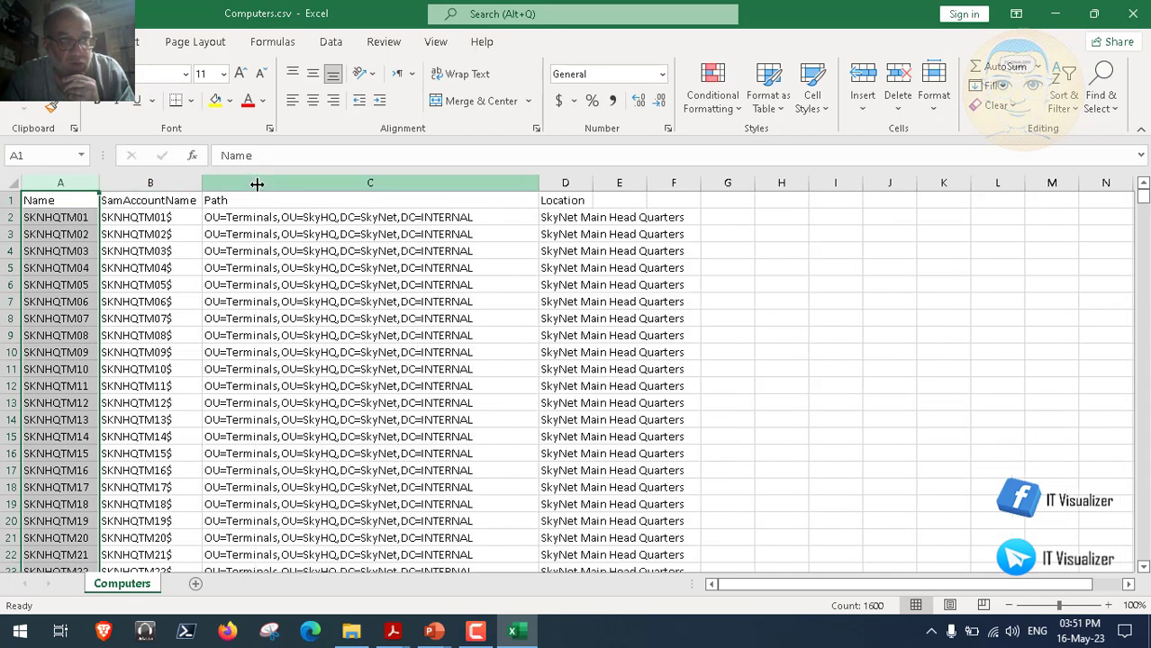
double_click(586, 184)
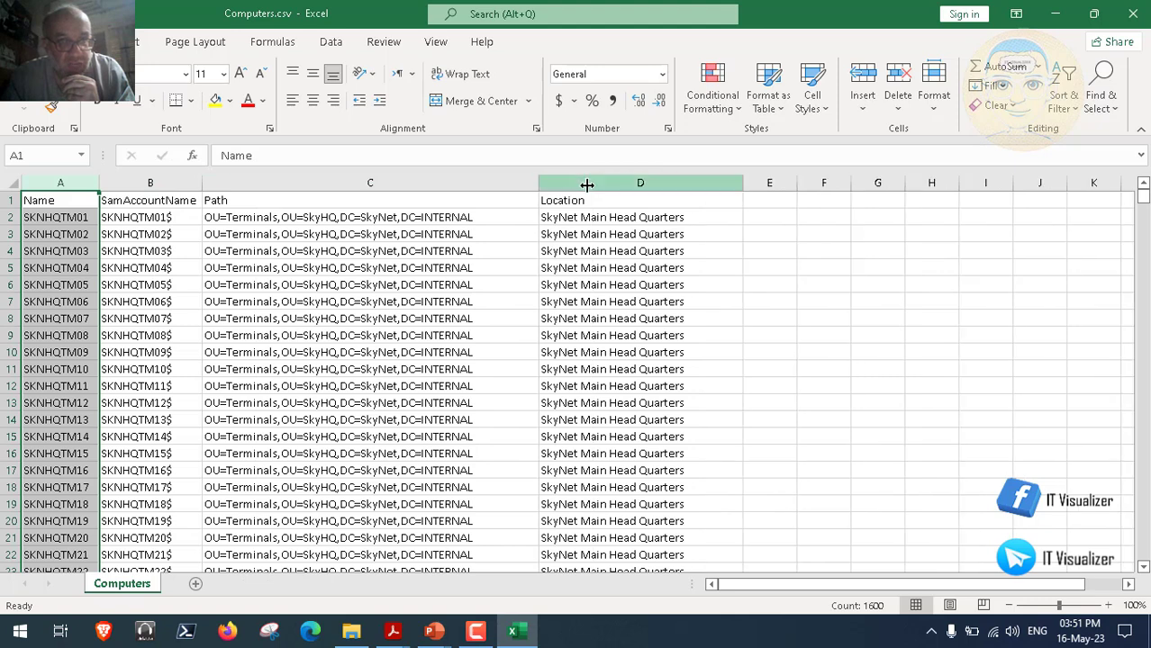
Step: Examine the computer list from SKNHQTM01 in row 2 through the headquarters terminals and mainframes to the Africa terminals
left_click(599, 217)
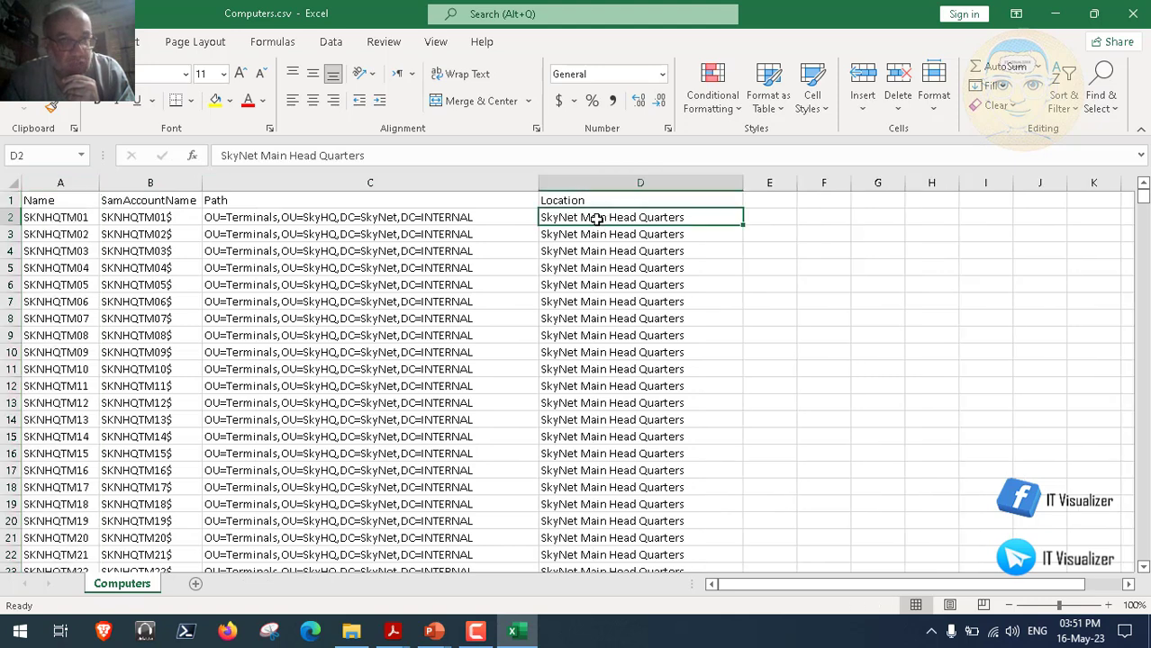
left_click(63, 218)
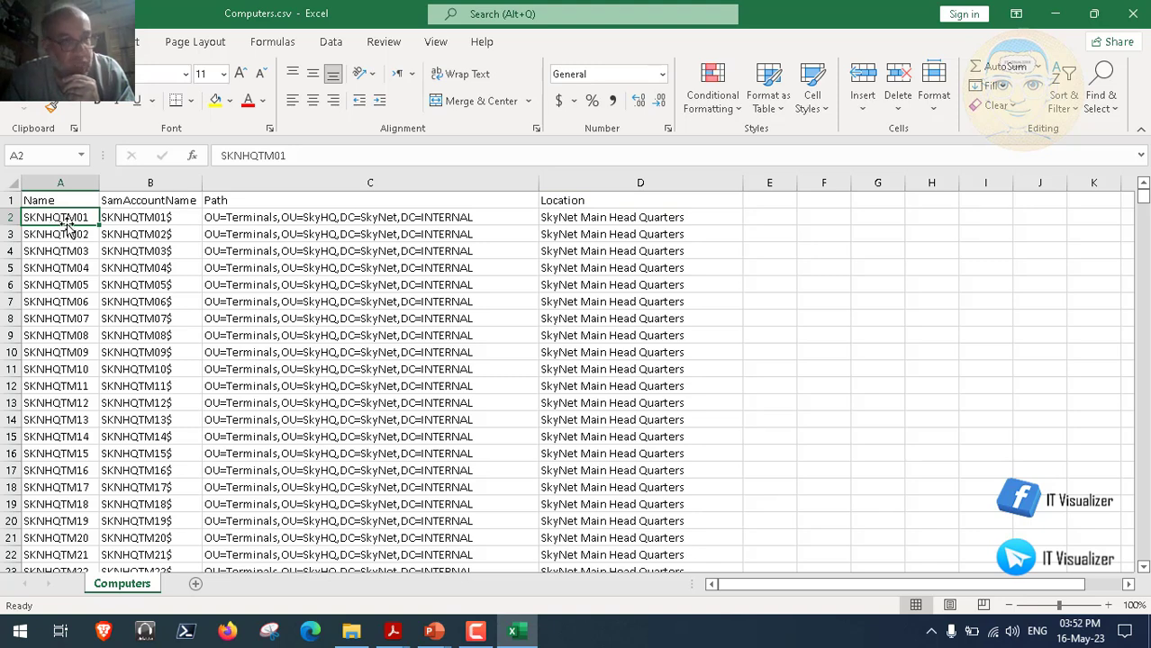
key("Down")
key("Down")
key("Down")
key("Down")
key("Down")
key("Down")
key("Down")
key("Down")
key("Down")
key("Down")
key("Down")
key("Down")
key("Down")
key("Down")
key("Down")
key("Down")
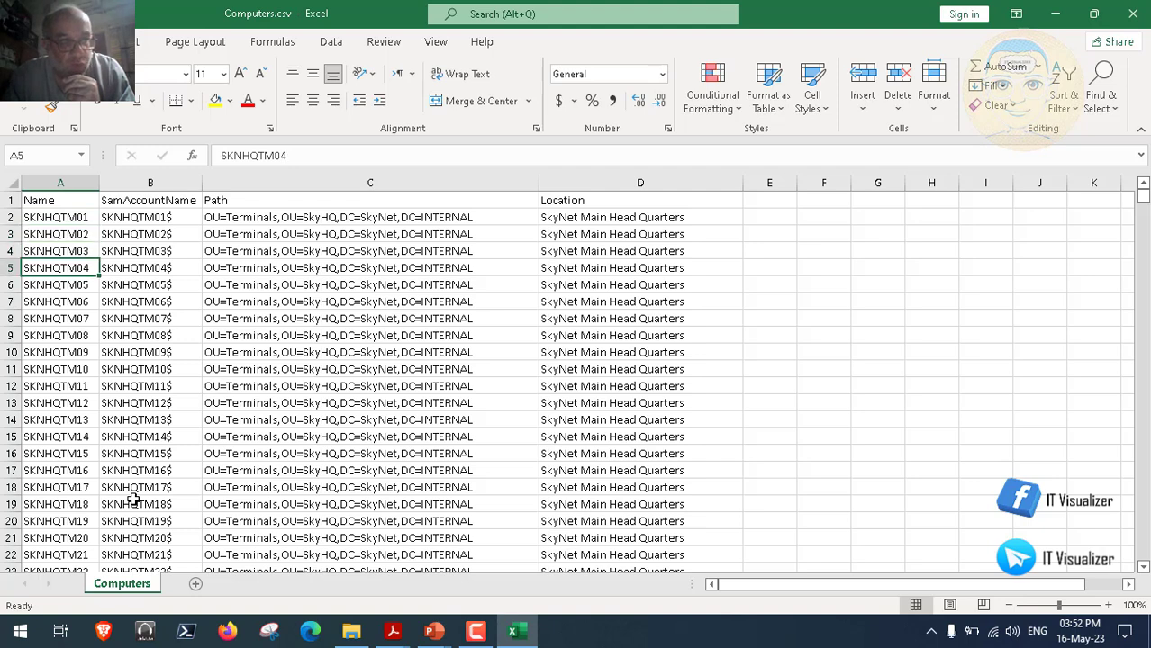
key("Down")
key("Down")
key("Down")
key("Down")
key("Down")
key("Down")
key("Down")
key("Down")
key("Down")
key("Down")
key("Down")
key("Down")
key("Down")
key("Down")
key("Down")
key("Down")
key("Down")
key("Down")
key("Down")
key("Down")
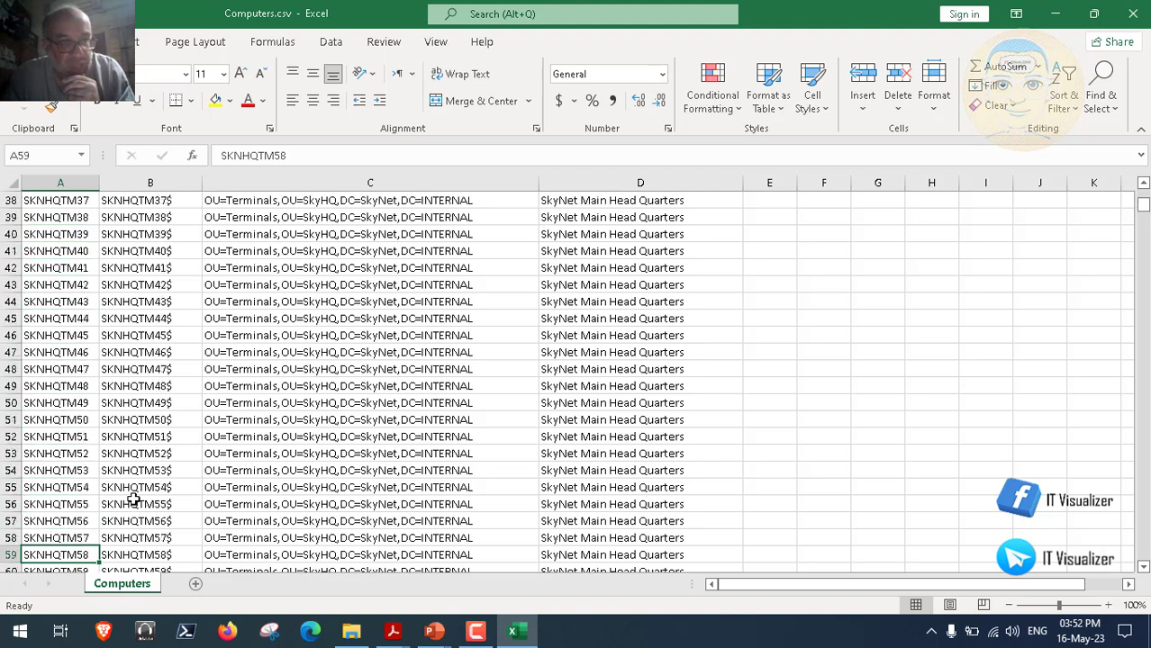
key("Down")
key("Down")
key("Down")
key("Down")
key("Down")
key("Down")
key("Down")
key("Down")
key("Down")
key("Down")
key("Down")
key("Down")
key("Down")
key("Down")
key("Down")
key("Down")
key("Down")
key("Down")
key("Down")
key("Down")
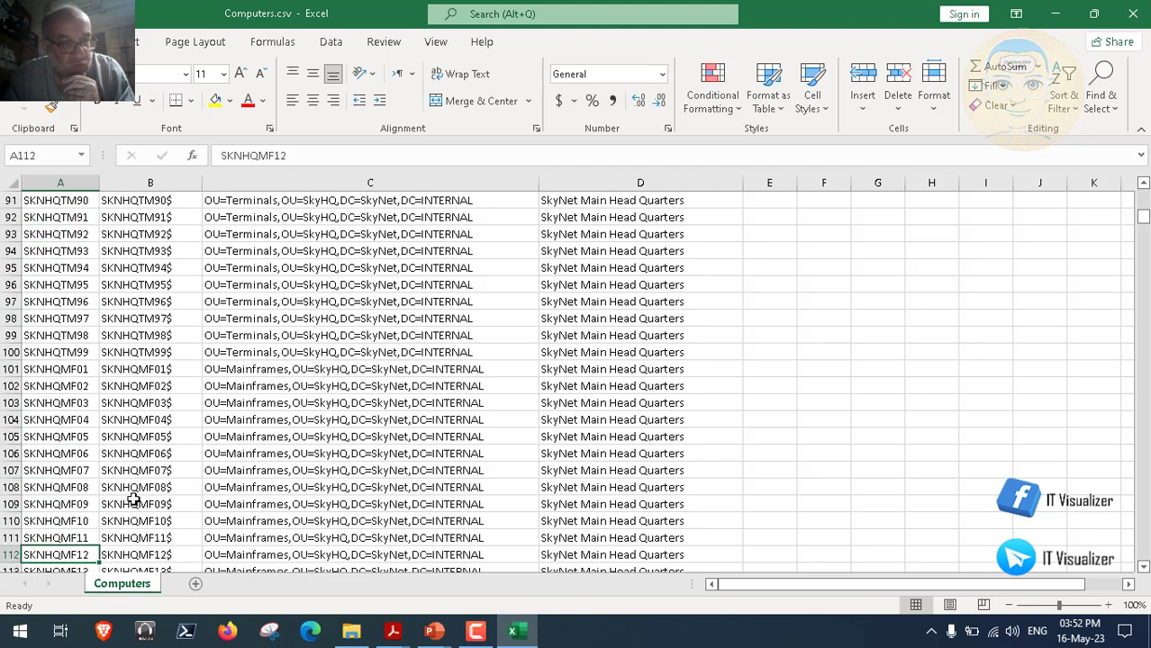
key("Down")
key("Down")
key("Down")
key("Down")
key("Down")
key("Down")
key("Down")
key("Down")
key("Down")
key("Down")
key("Down")
key("Down")
key("Down")
key("Down")
key("Down")
key("Down")
key("Down")
key("Down")
key("Down")
key("Down")
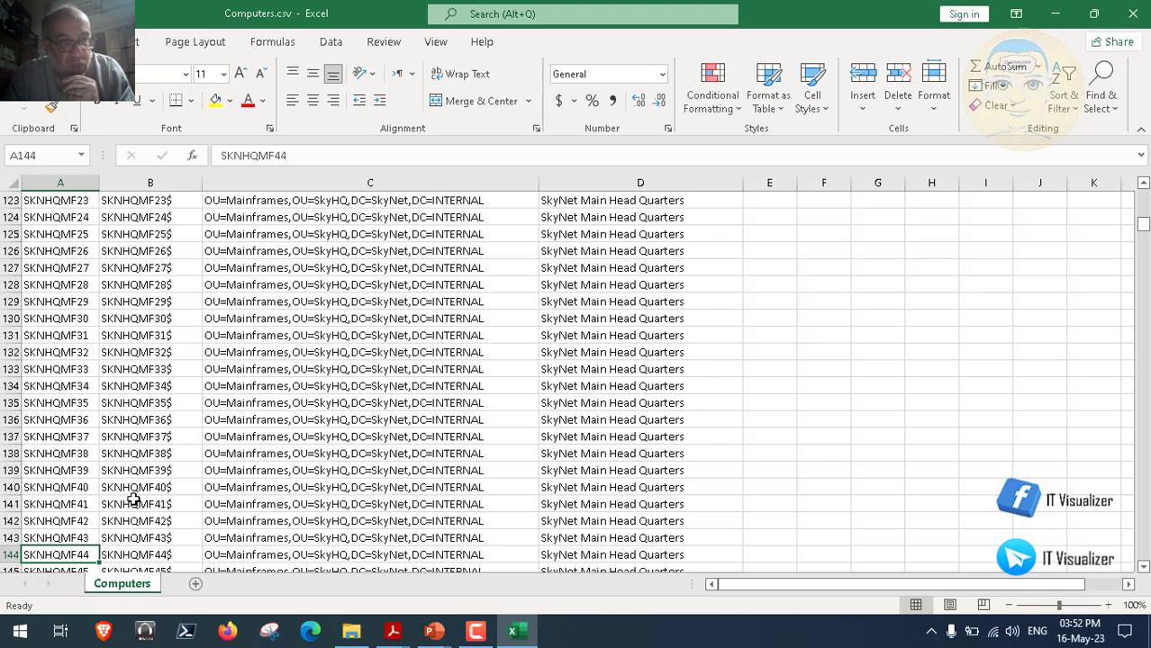
key("Down")
key("Down")
key("Down")
key("Down")
key("Down")
key("Down")
key("Down")
key("Down")
key("Down")
key("Down")
key("Down")
key("Down")
key("Down")
key("Down")
key("Down")
key("Down")
key("Down")
key("Down")
key("Down")
key("Down")
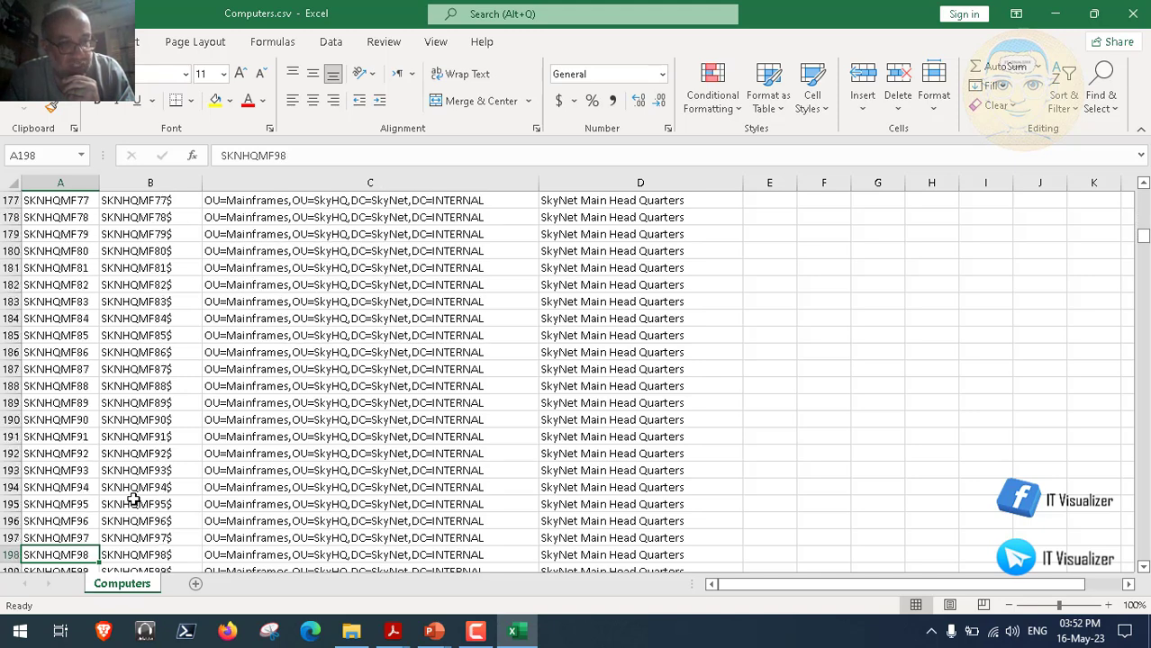
key("Down")
key("Down")
key("Down")
key("Down")
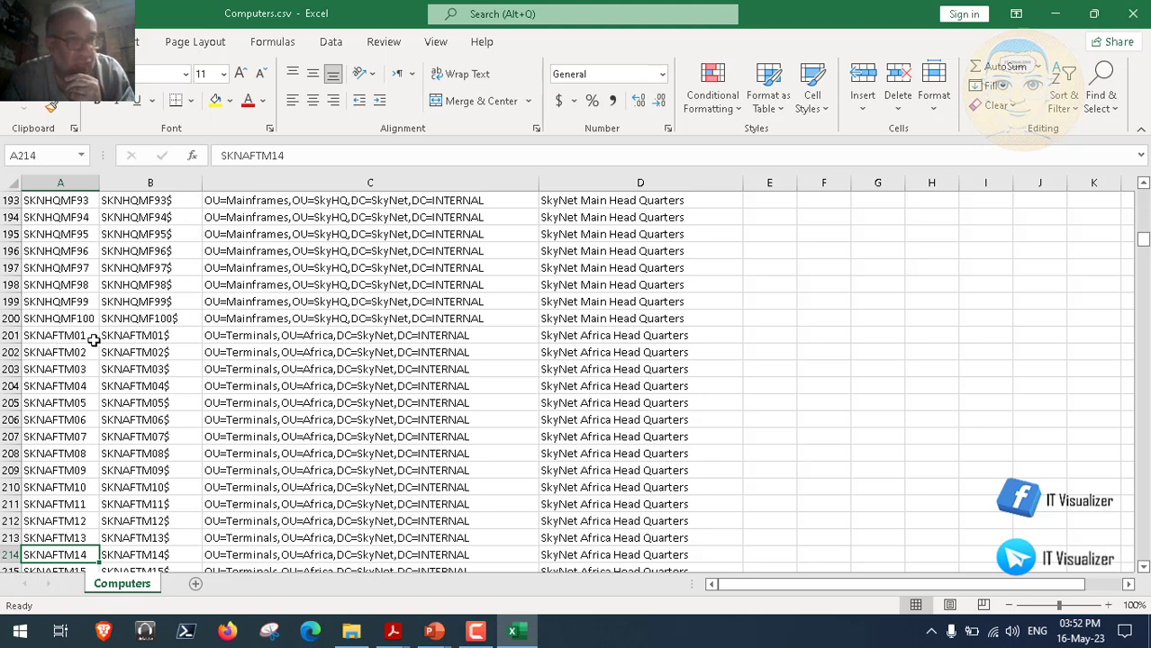
Step: Examine the name, OU path and location of the first Africa terminal in row 201
left_click(65, 337)
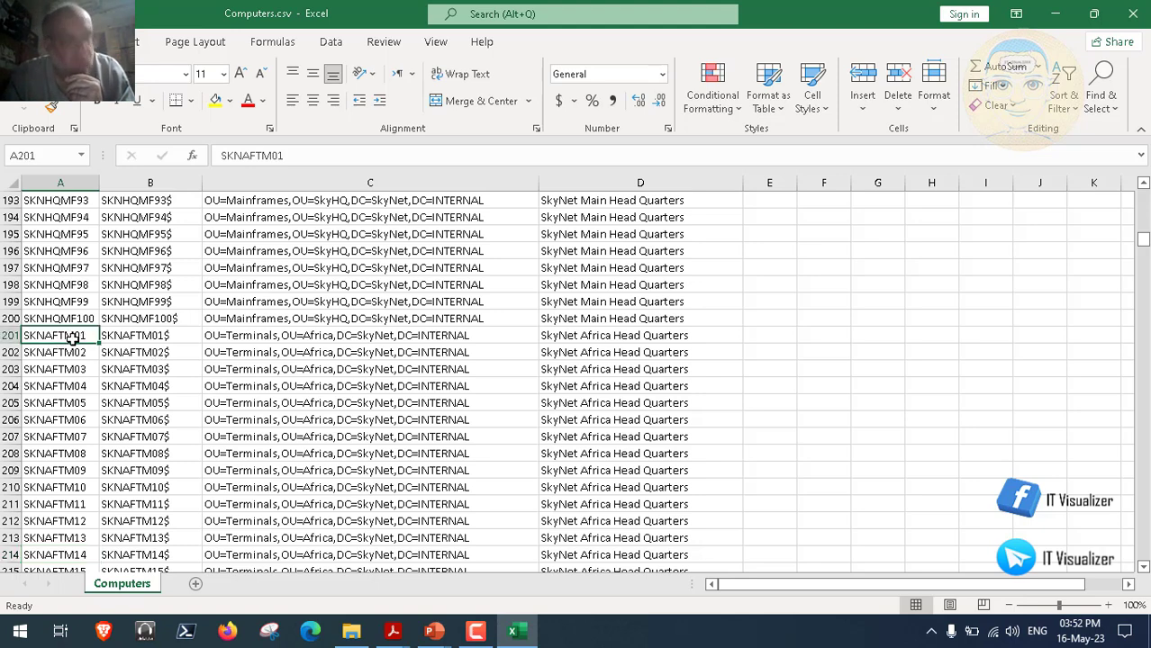
left_click(339, 337)
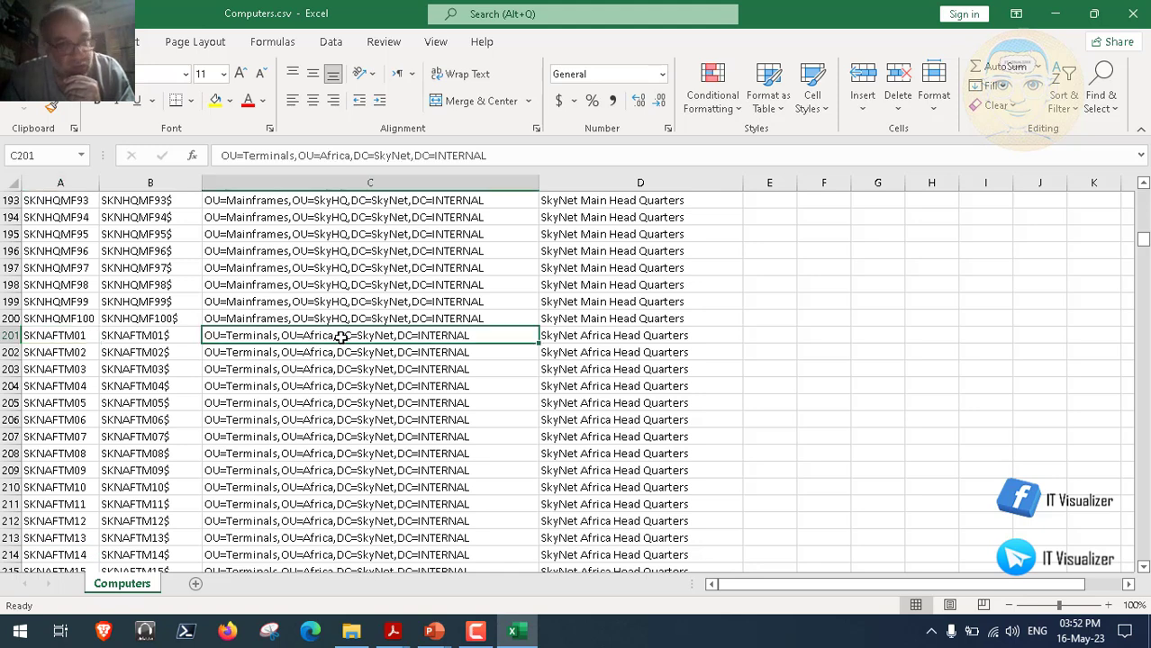
left_click(605, 336)
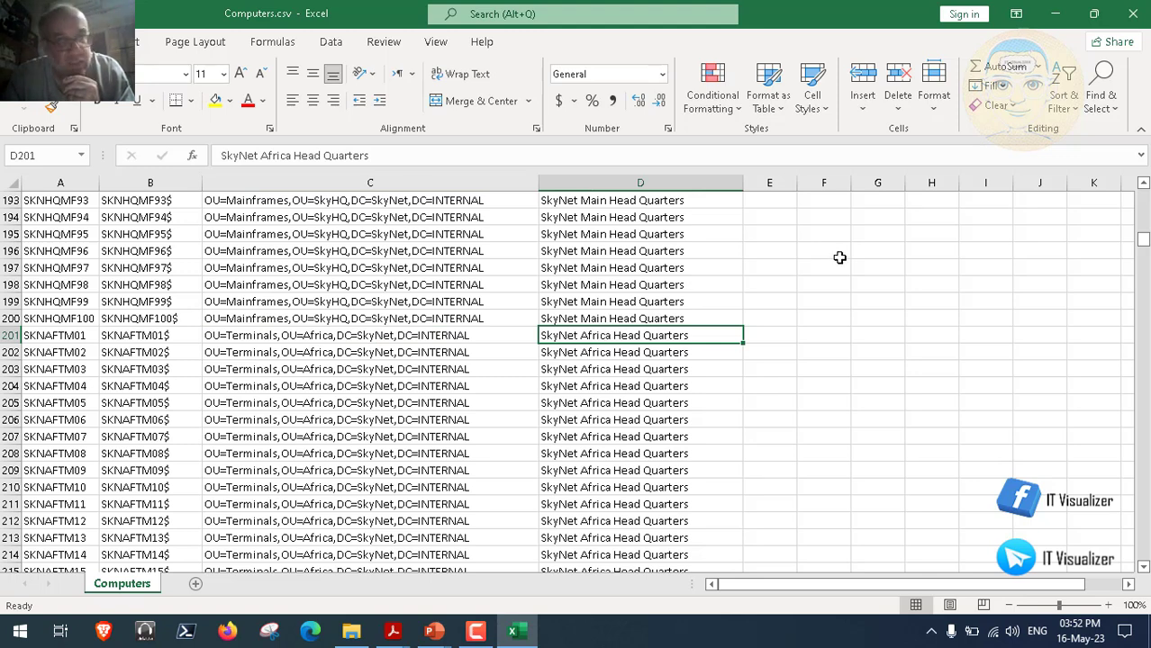
Step: Close Computers.csv without saving and open Robots.csv from the Scripts folder
left_click(1131, 13)
left_click(573, 338)
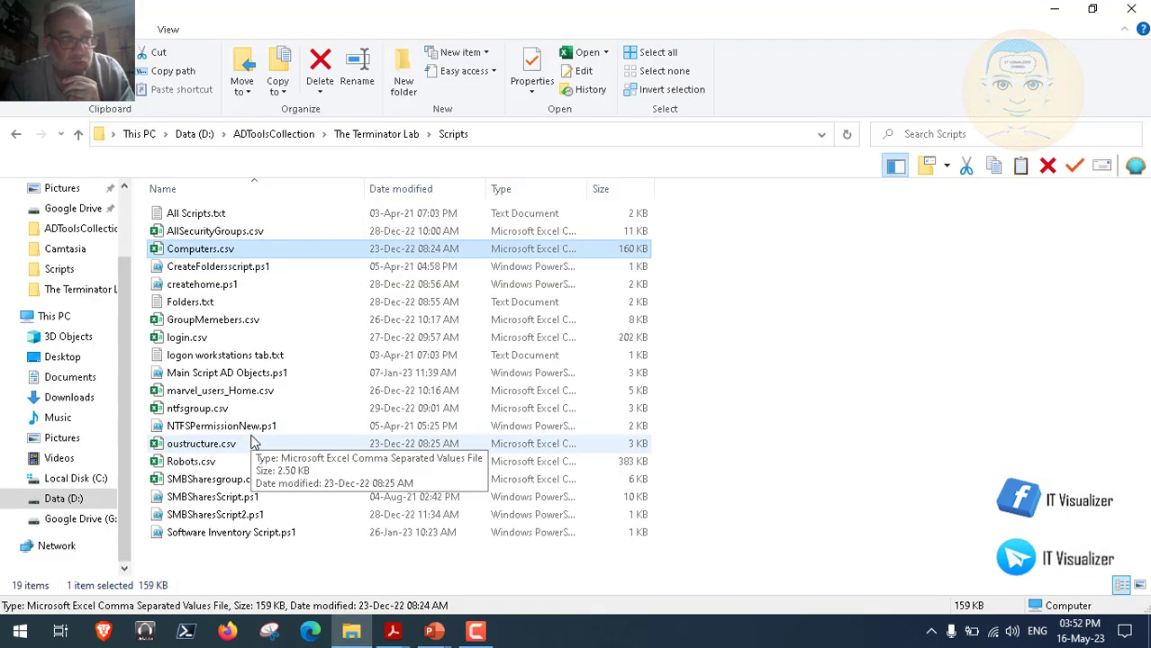
left_click(194, 465)
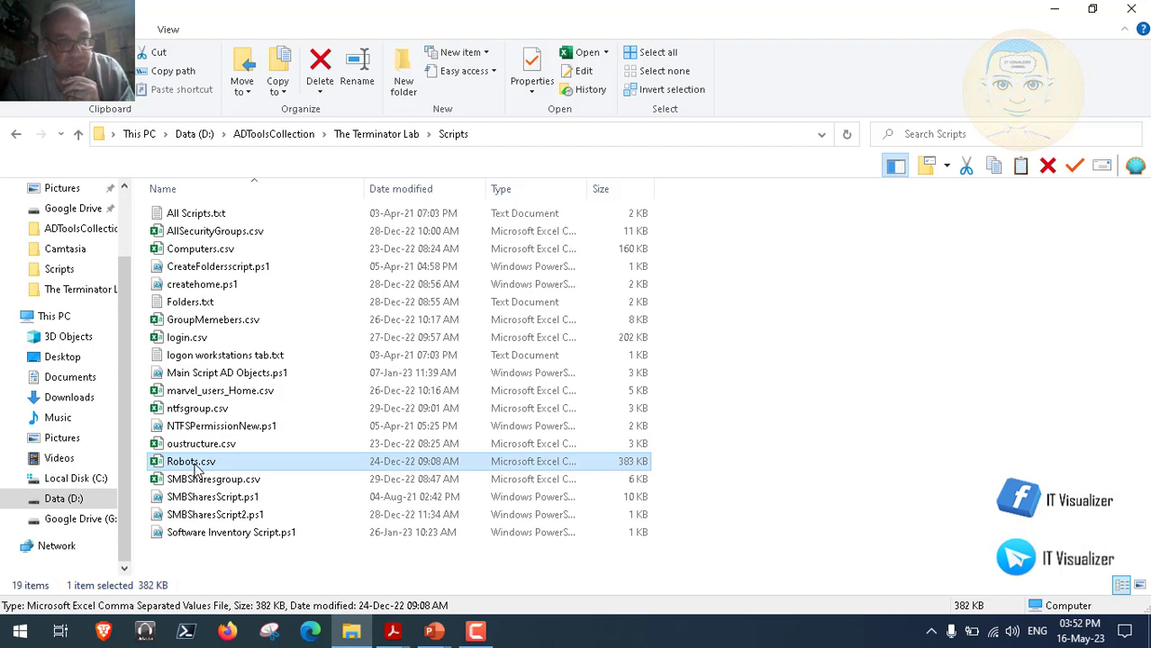
double_click(184, 466)
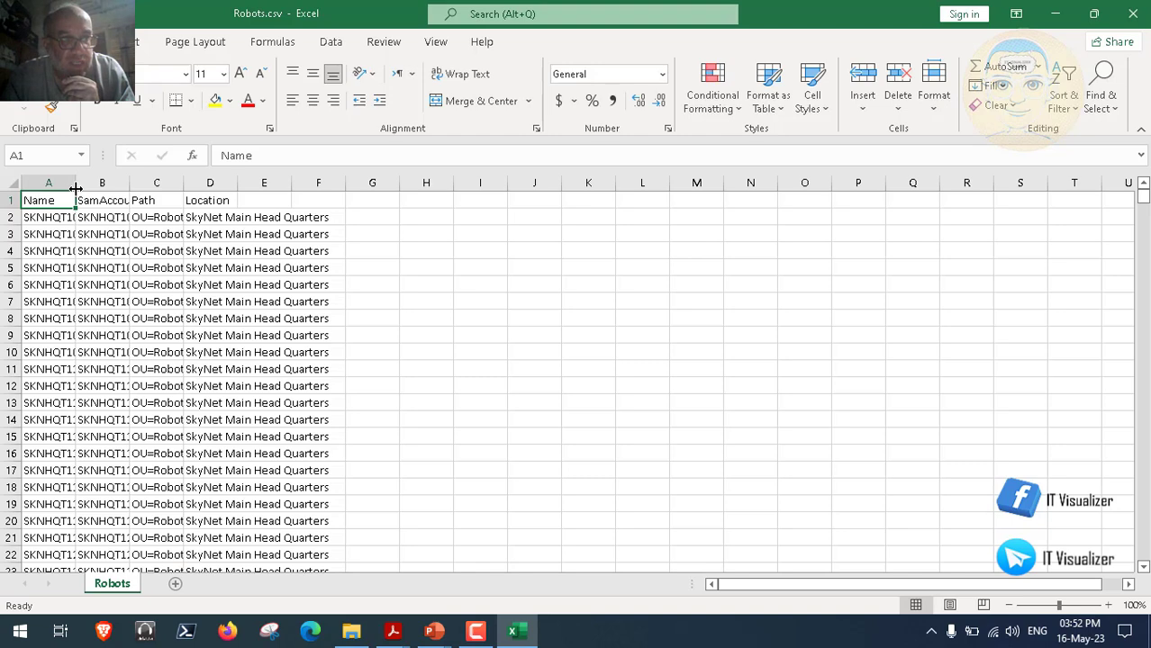
Step: Fit the Name and SamAccountName columns of the robots sheet to their contents
double_click(76, 184)
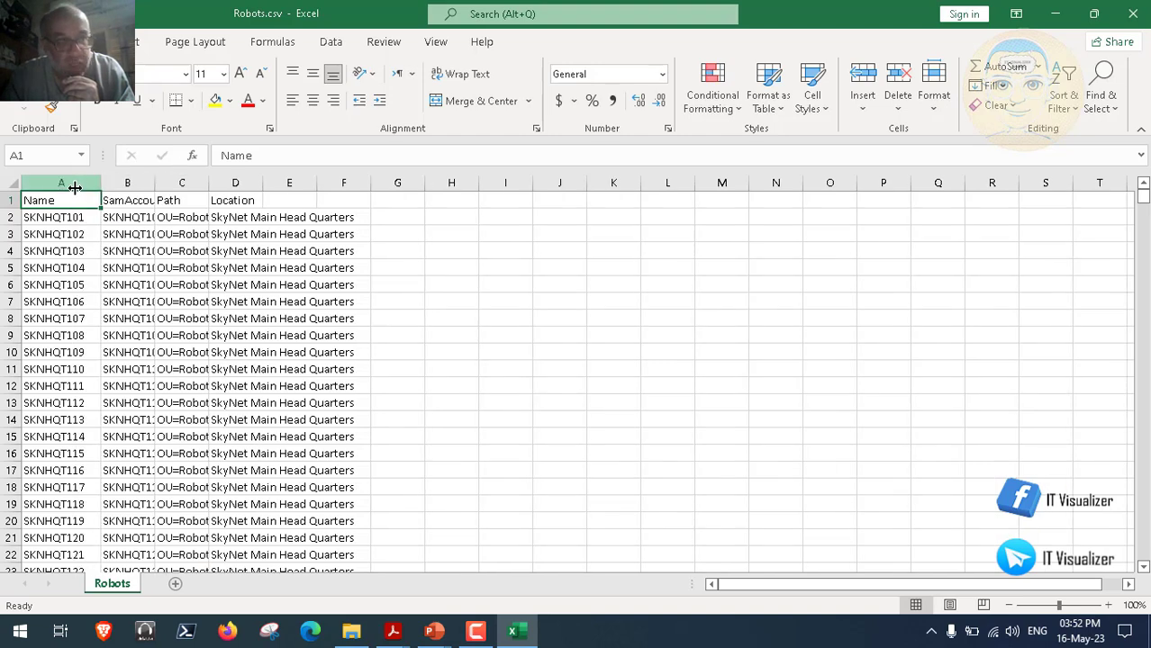
double_click(154, 183)
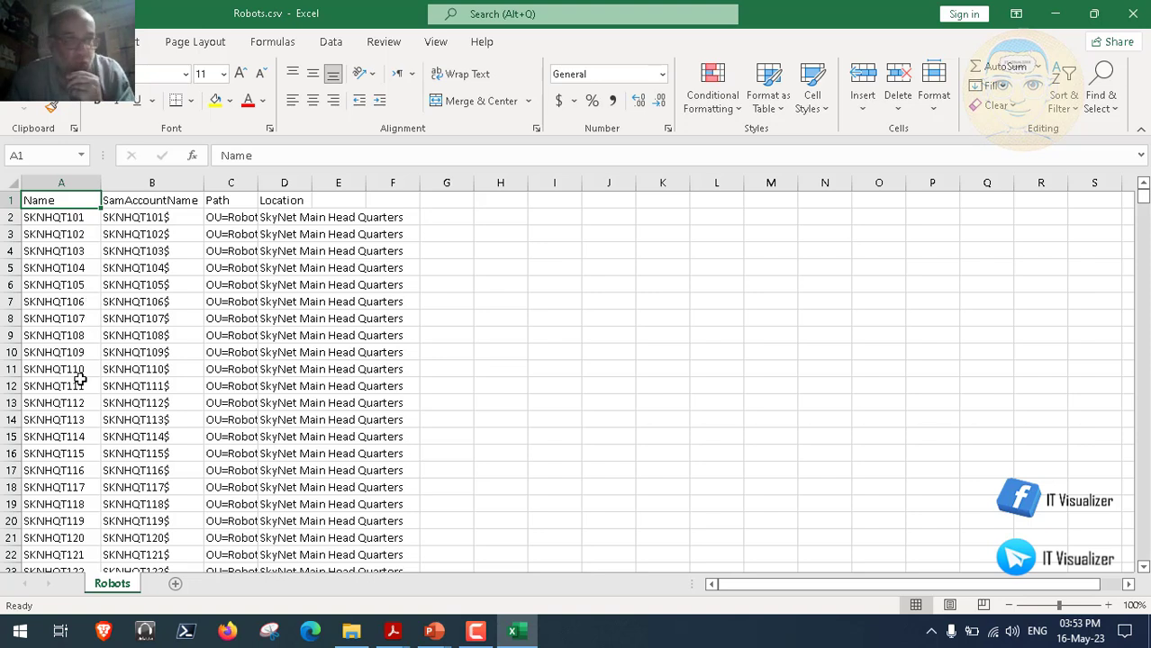
Step: Examine the headquarters robot names from SKNHQT101 in row 2 down to SKNHQT118 in row 19
left_click(83, 219)
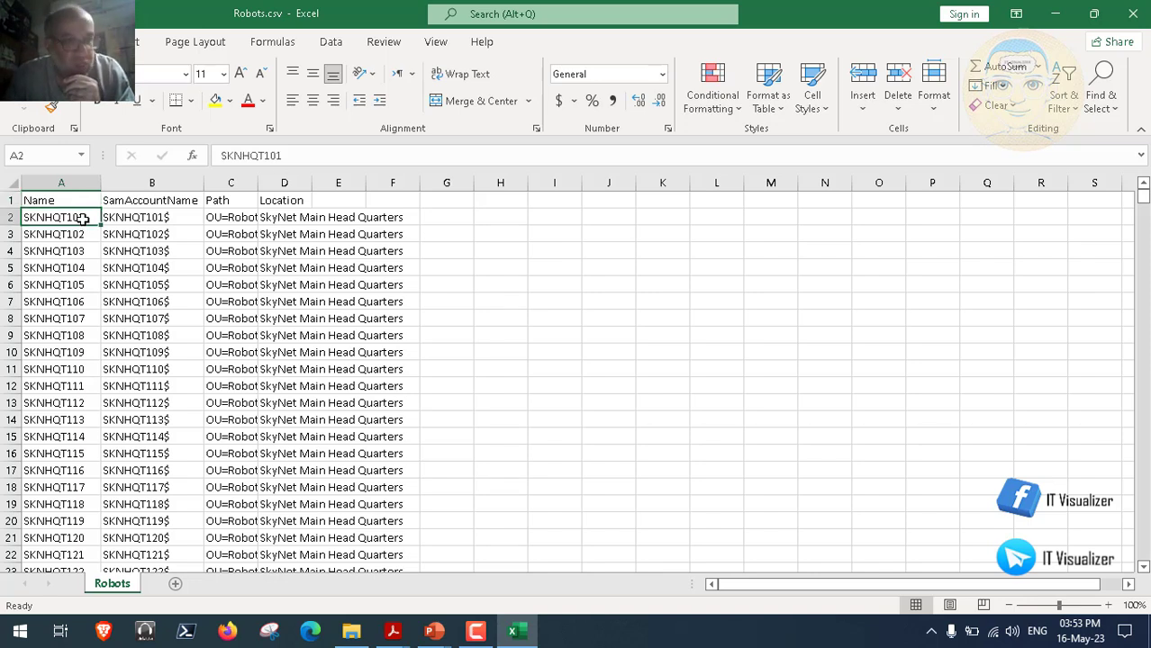
left_click(65, 389)
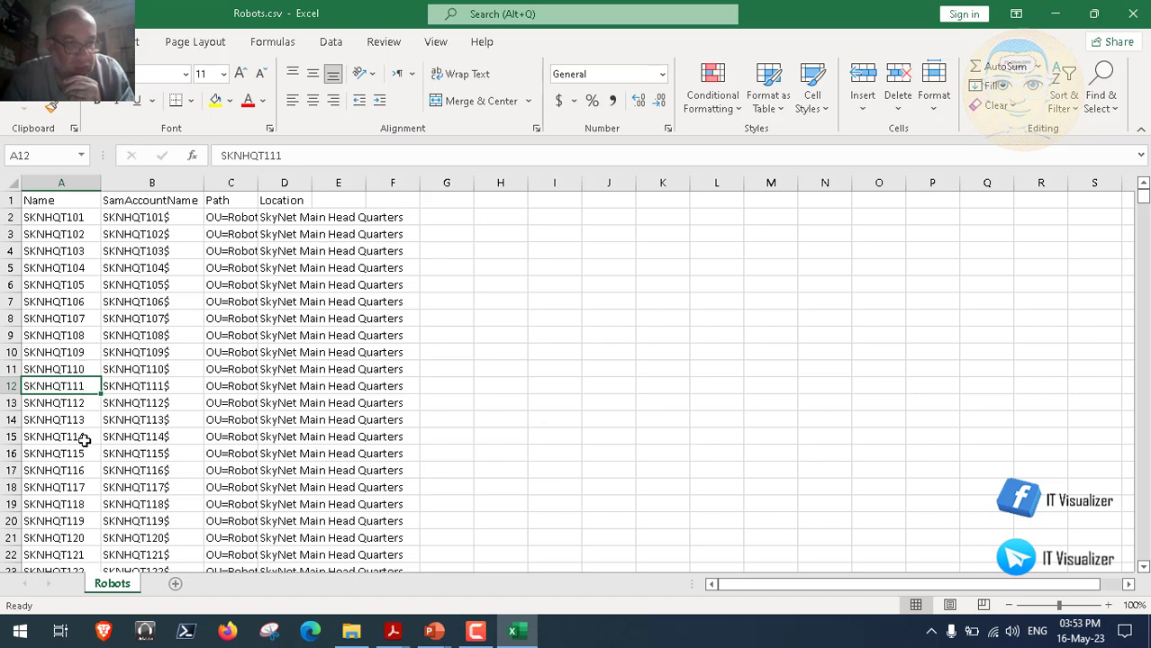
left_click(78, 509)
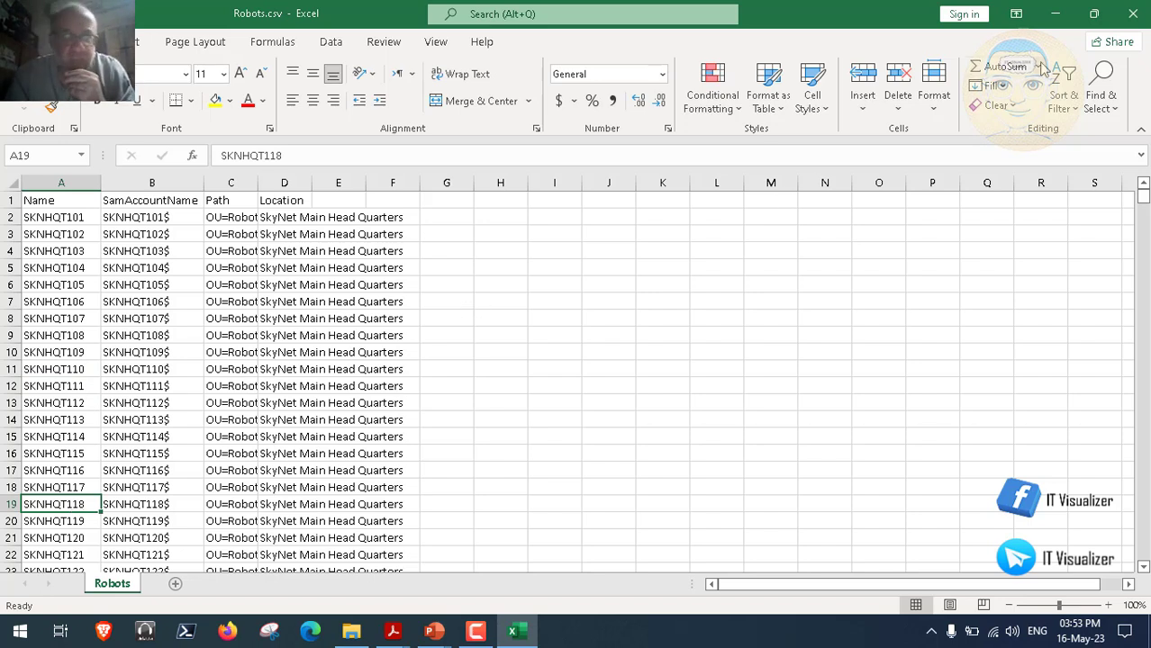
Step: Close Robots.csv without saving and open login.csv from the Scripts folder
left_click(1132, 13)
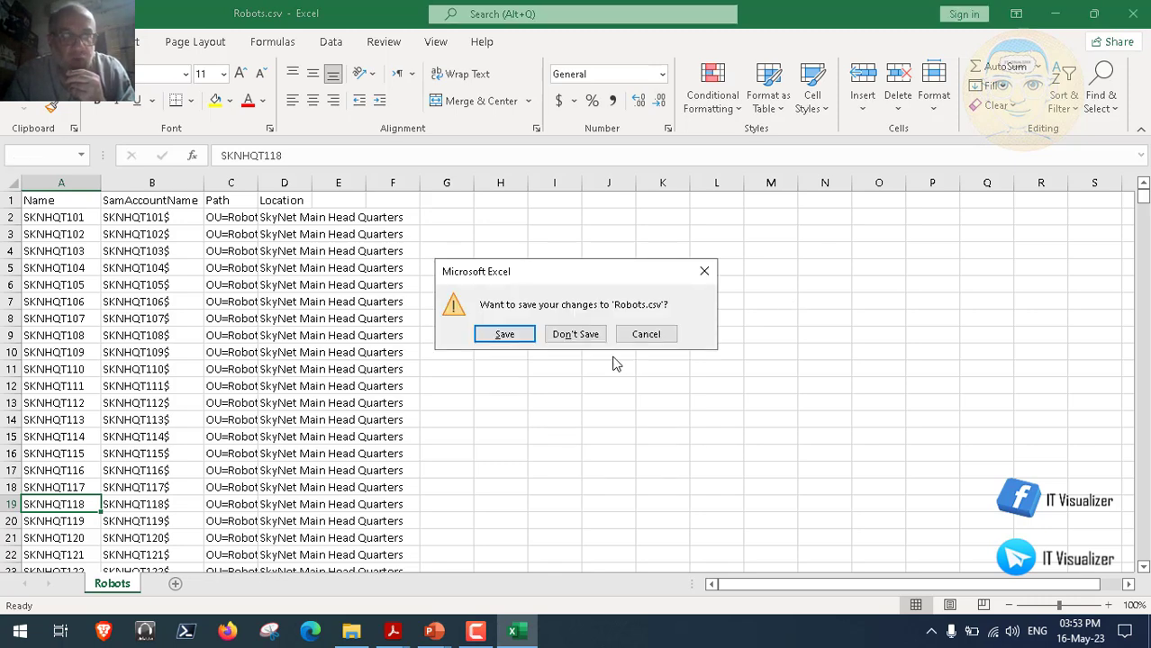
left_click(581, 336)
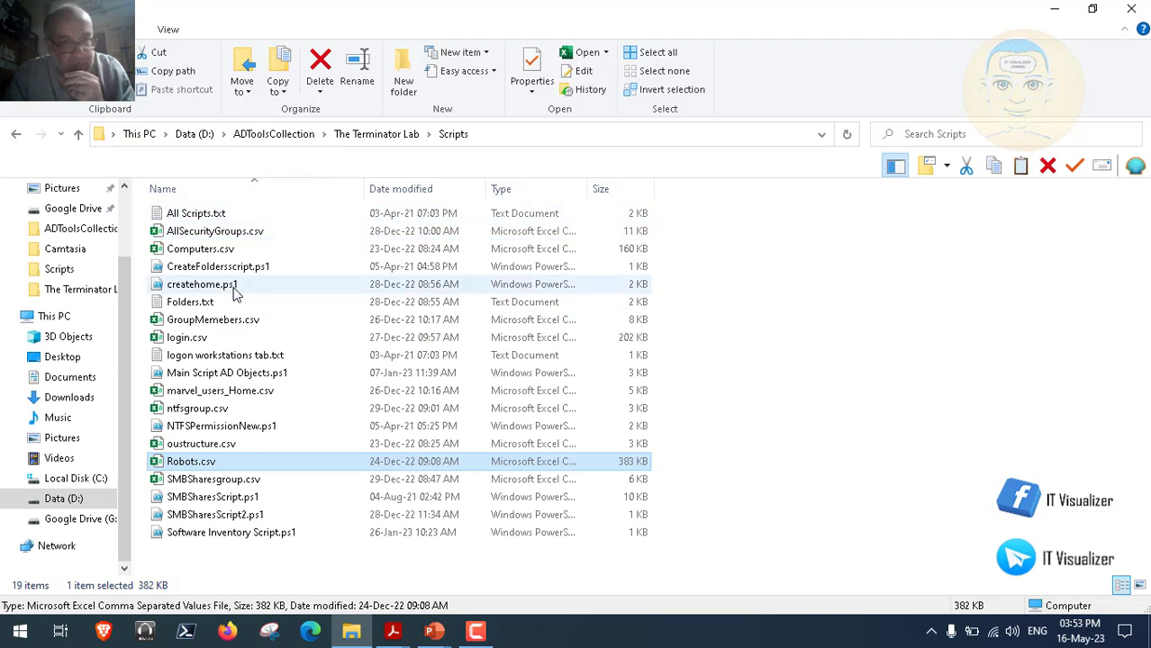
left_click(192, 340)
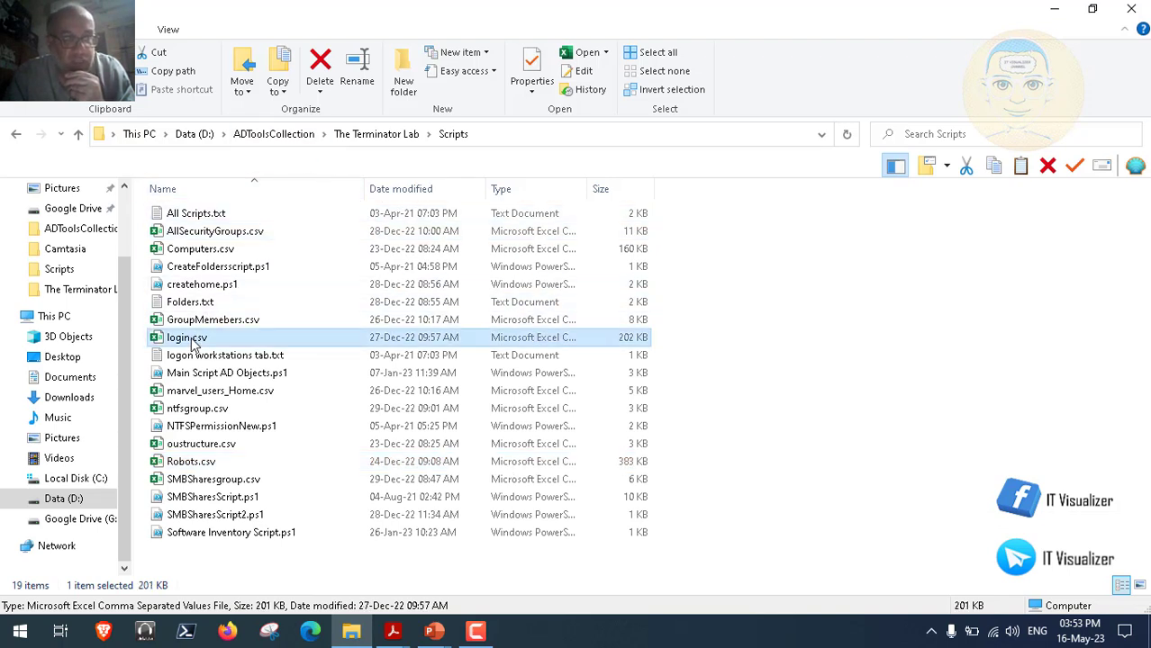
double_click(191, 341)
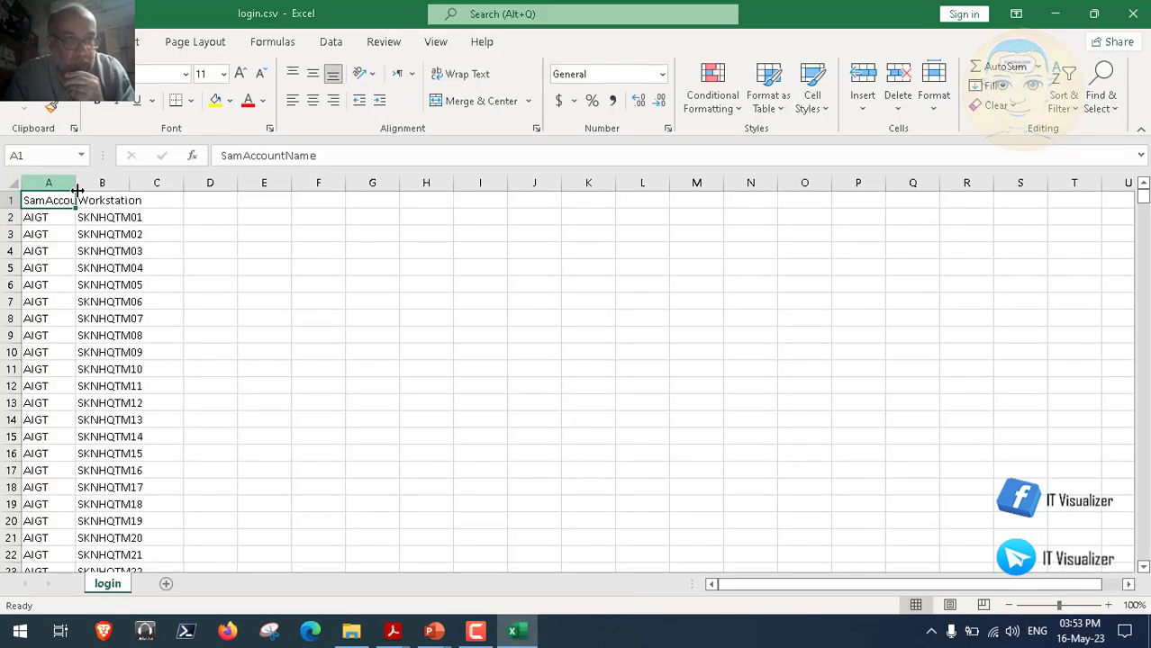
Step: Fit the SamAccountName and Workstation columns to their contents and examine the first AIGT logon entry in row 2
double_click(76, 183)
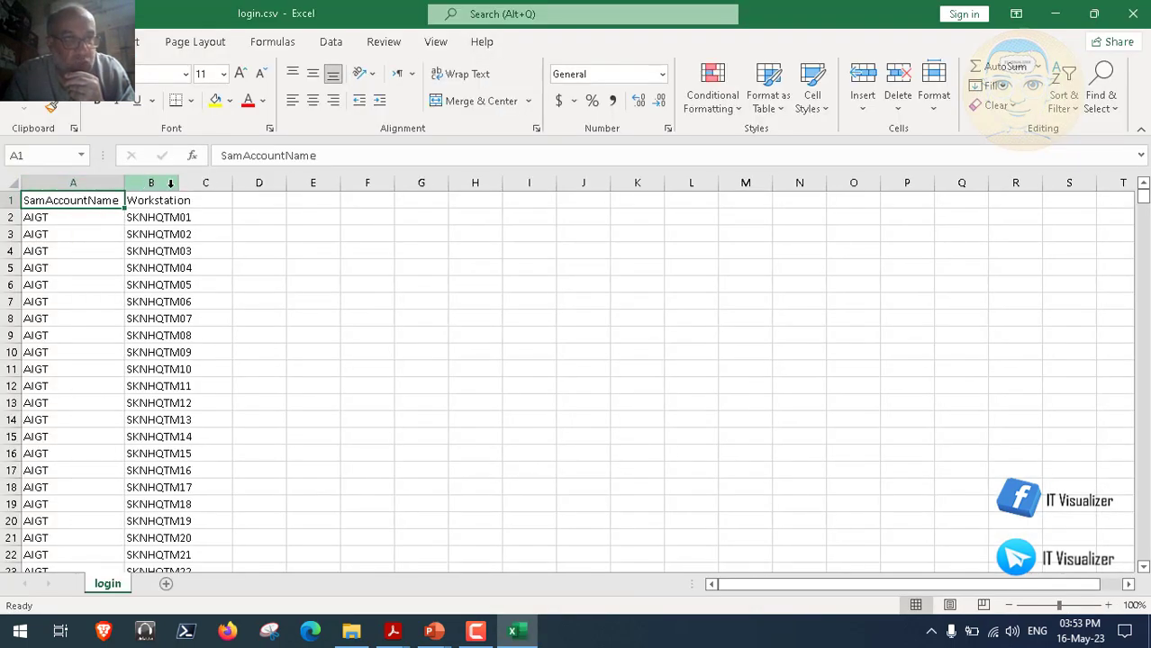
double_click(178, 183)
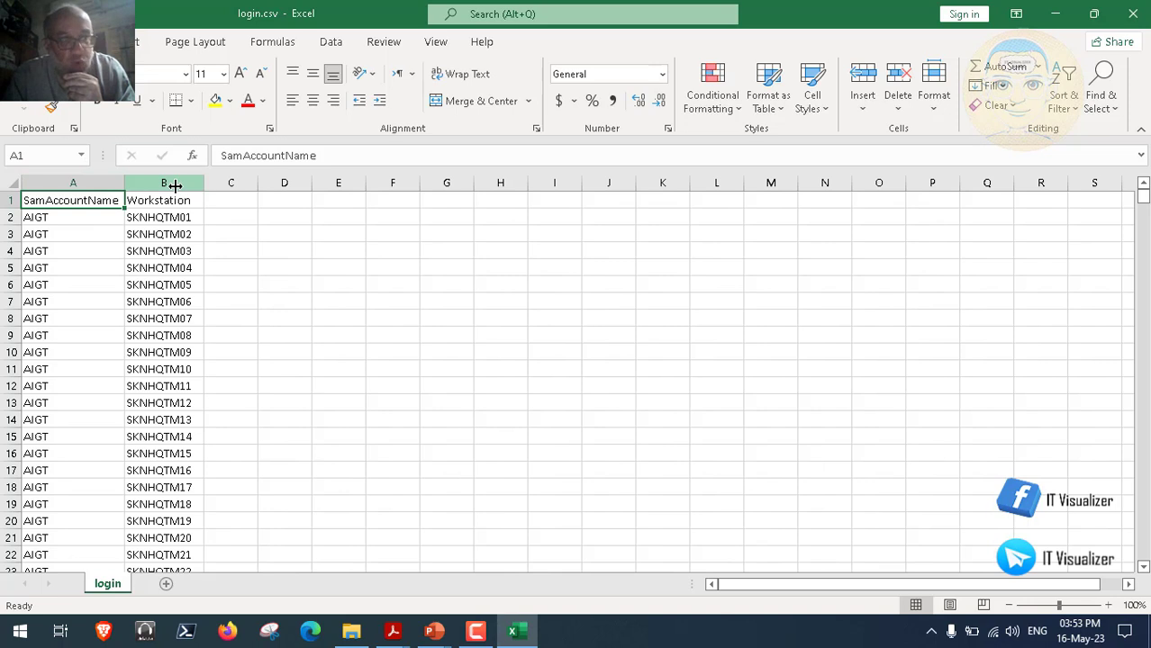
left_click(105, 211)
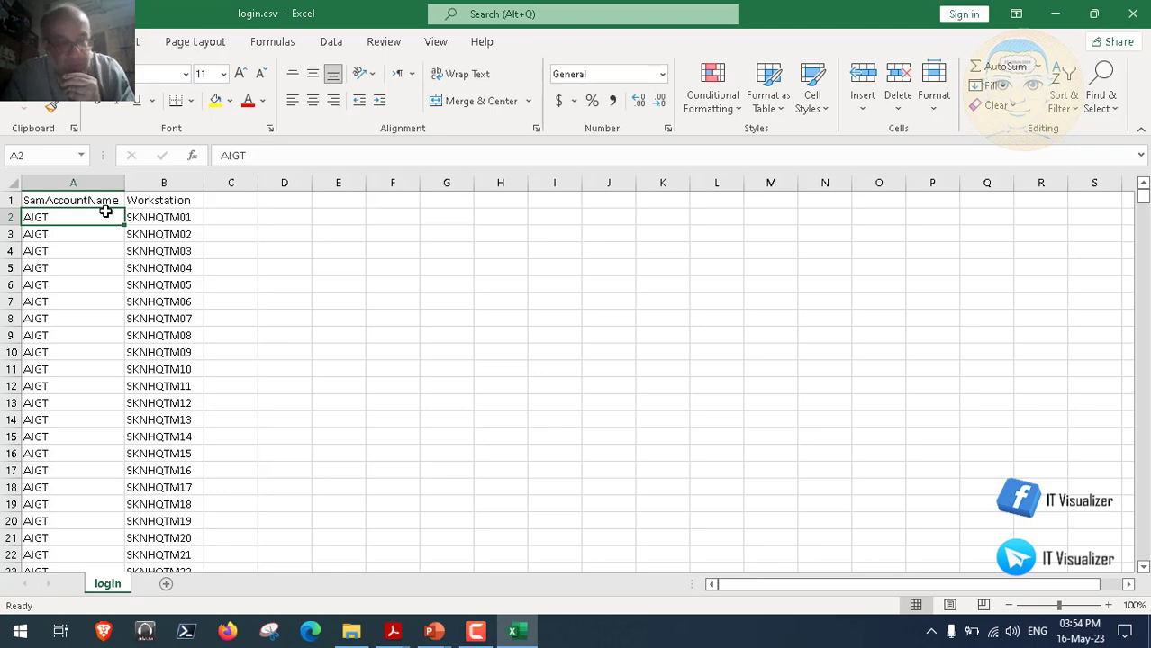
Step: Close login.csv without saving and open dc_users.csv from the Import-Marvel-master folder of The Terminator Lab
left_click(1133, 17)
left_click(576, 336)
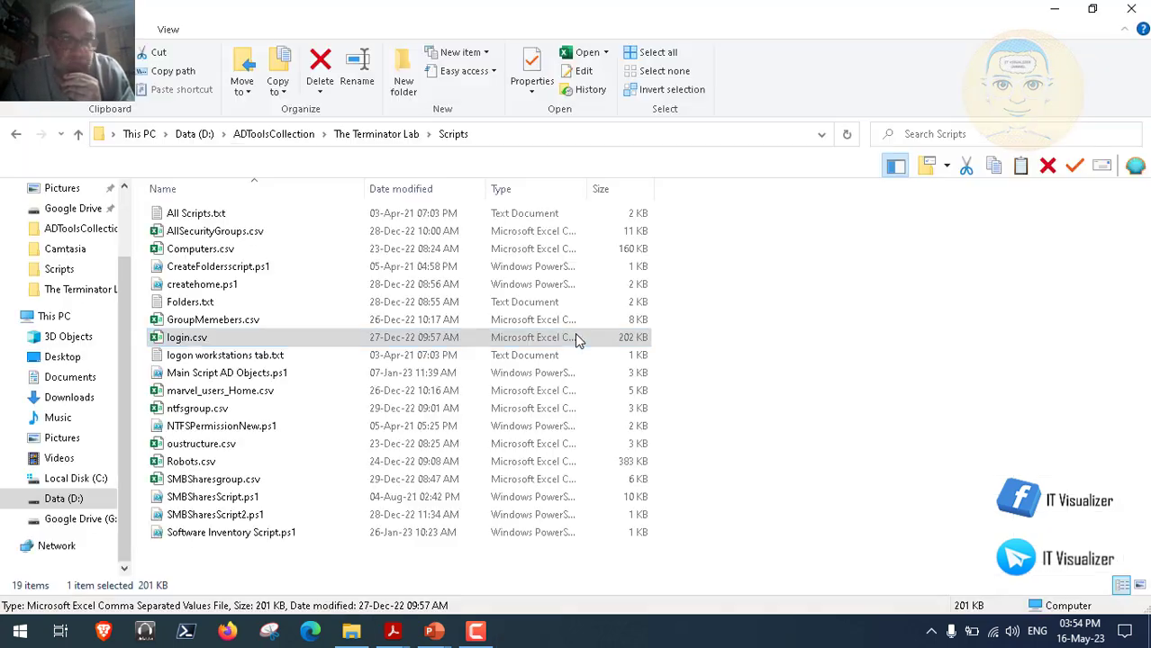
left_click(383, 133)
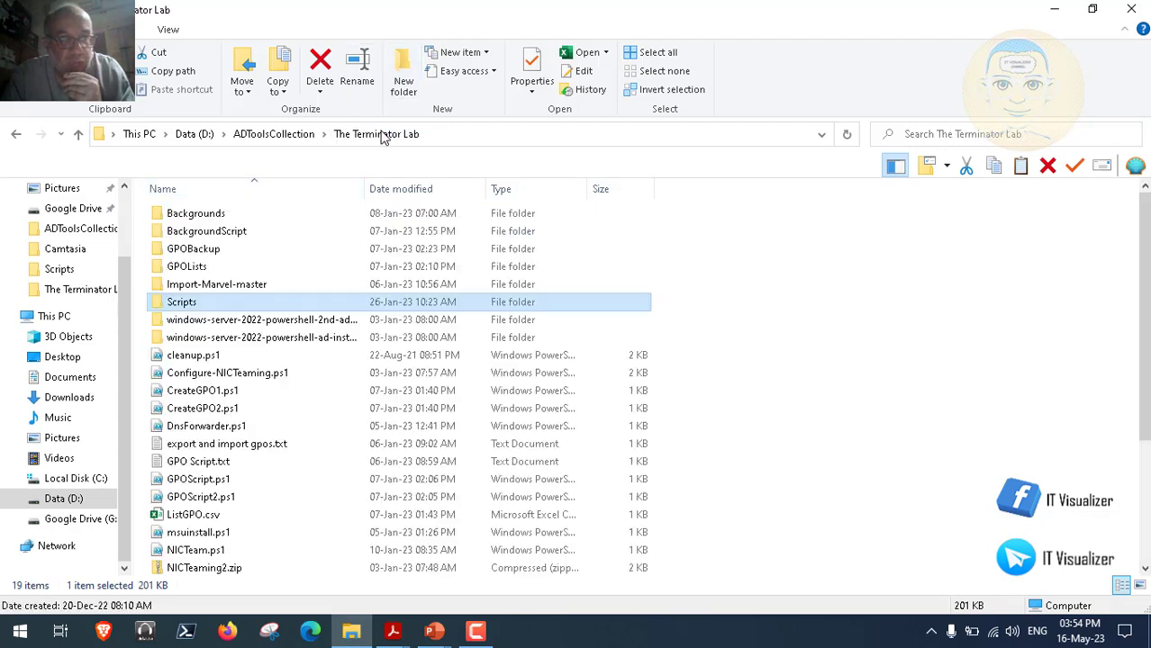
double_click(212, 284)
left_click(189, 216)
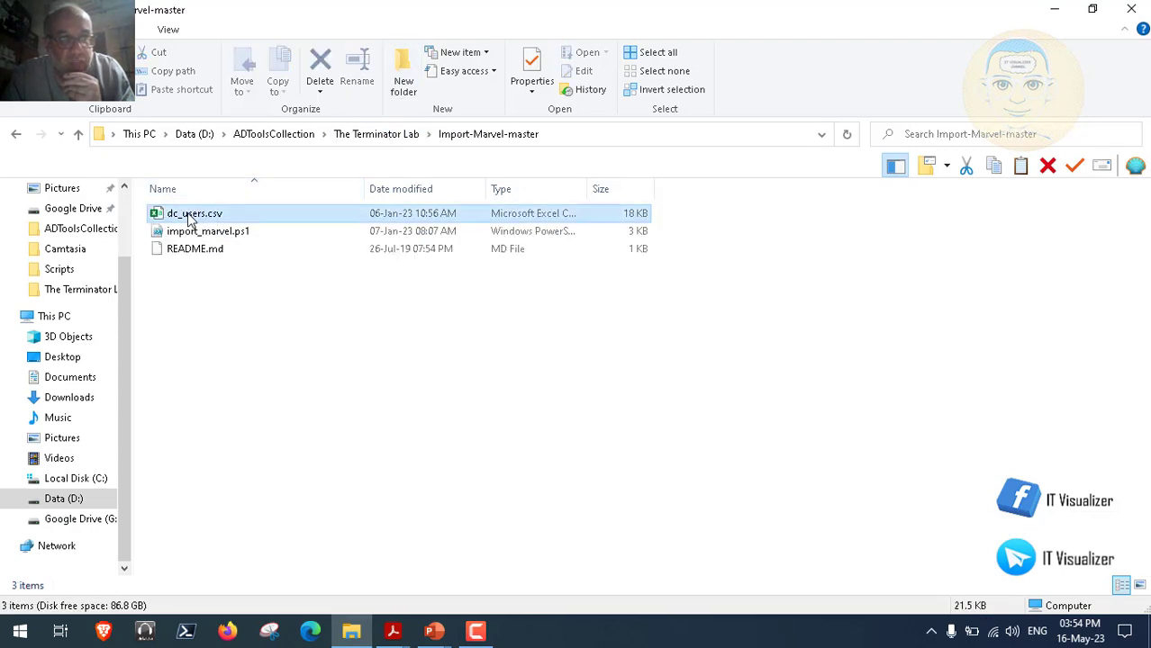
double_click(189, 217)
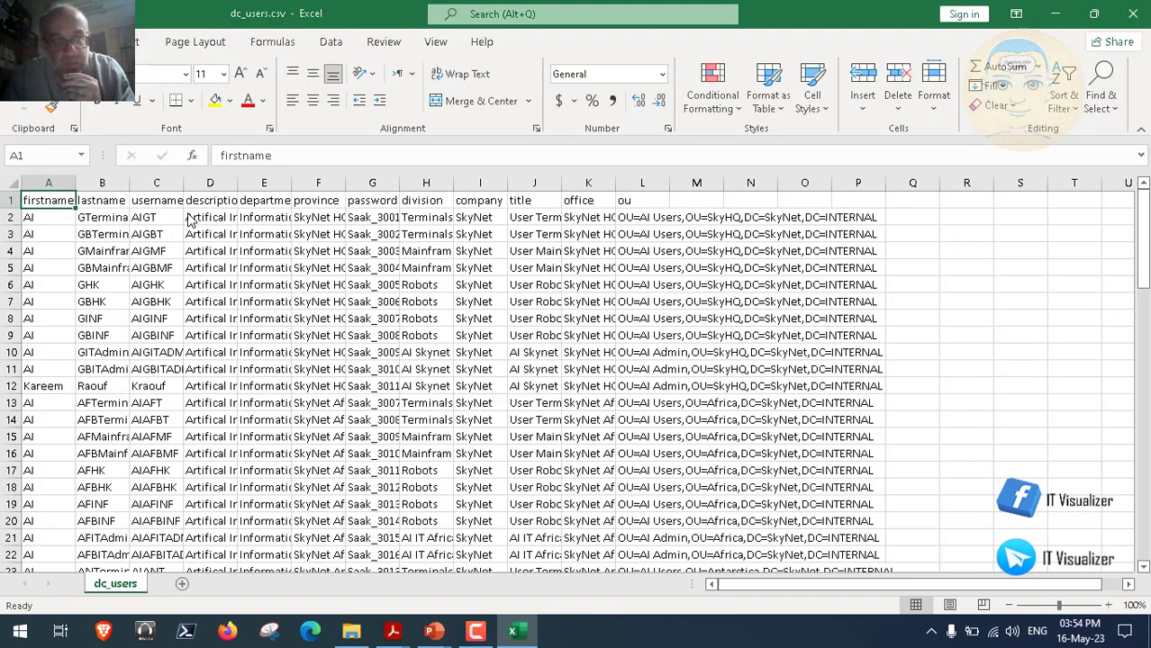
Step: Fit all columns of the user sheet, from firstname through ou, to their contents
left_click_drag(125, 184, 125, 184)
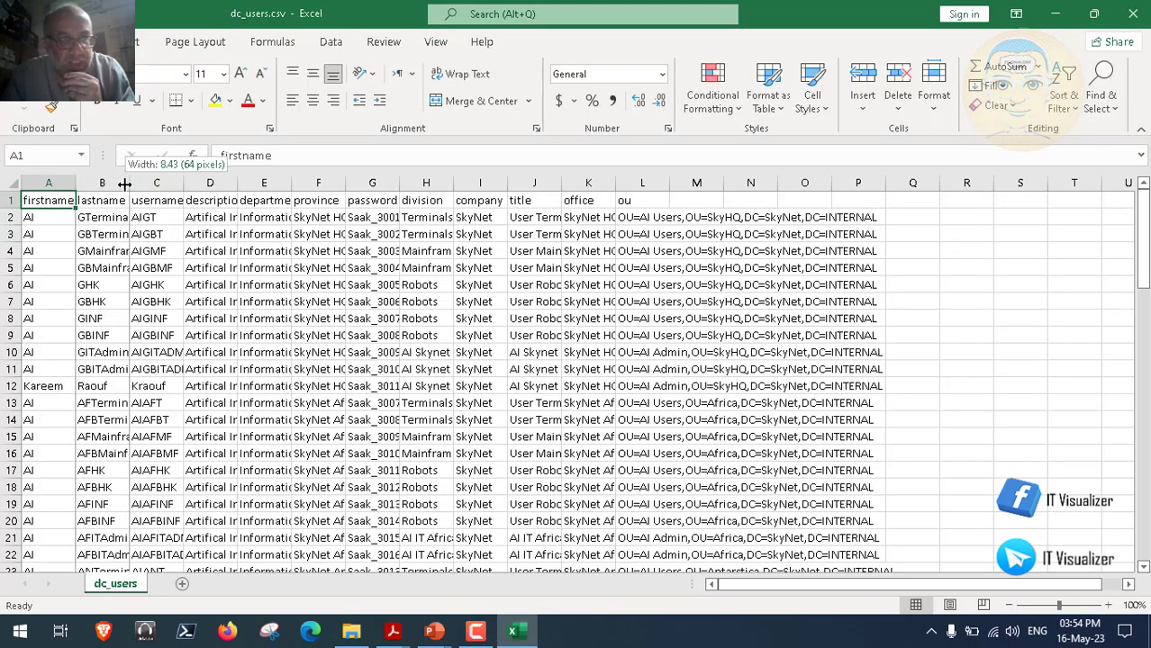
double_click(125, 184)
double_click(216, 184)
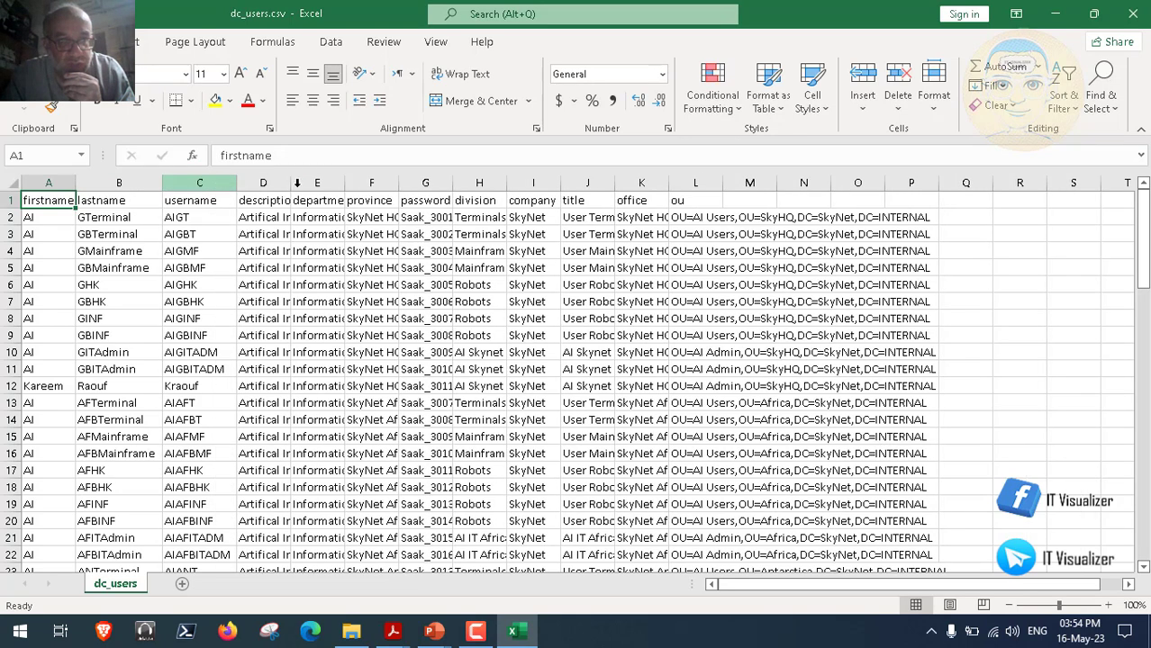
left_click(56, 183)
left_click_drag(56, 182, 939, 185)
double_click(938, 184)
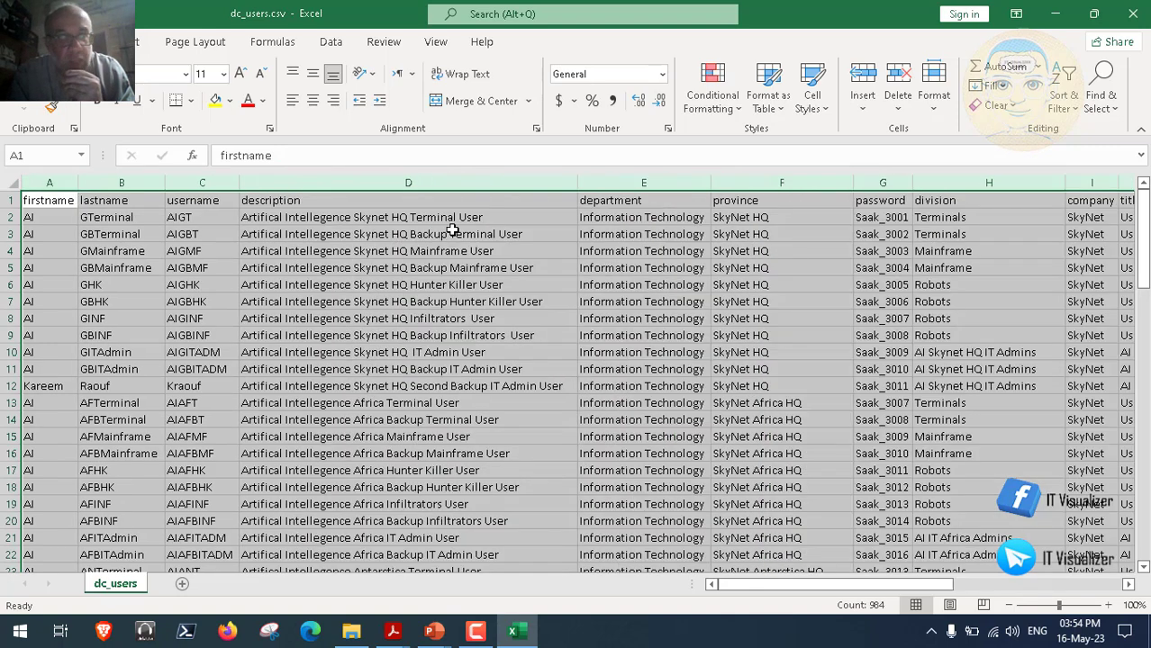
Step: Examine the AIGT username in row 2 and the last name, username and description of the Africa terminal user in row 13
left_click(173, 220)
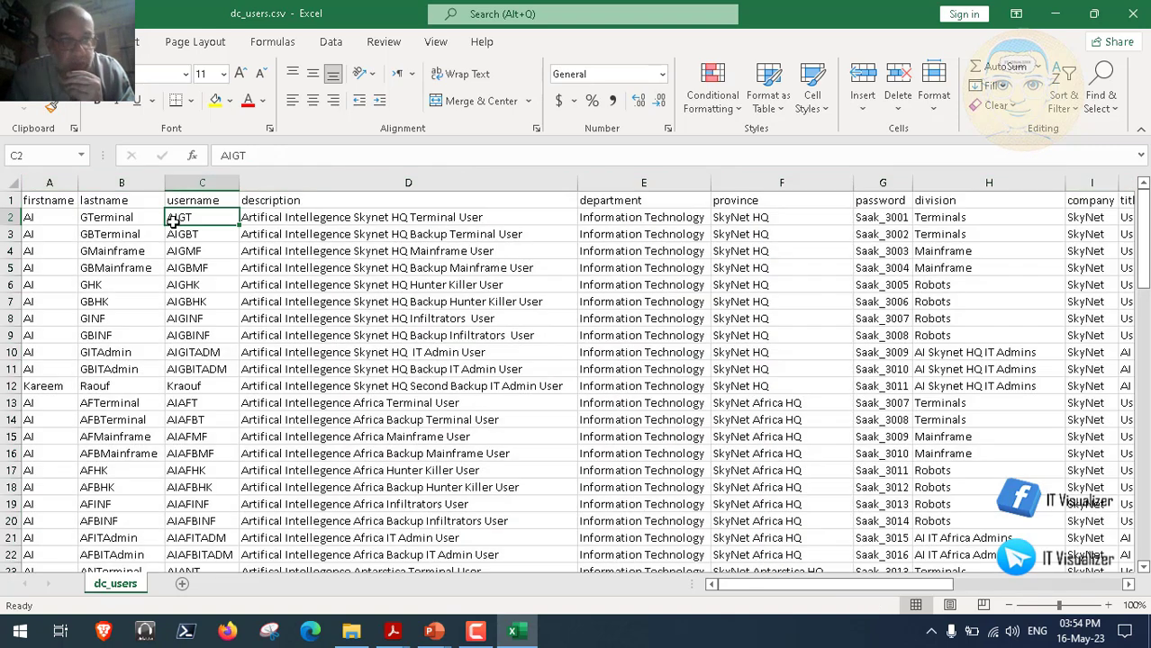
left_click(112, 404)
key("Right")
key("Right")
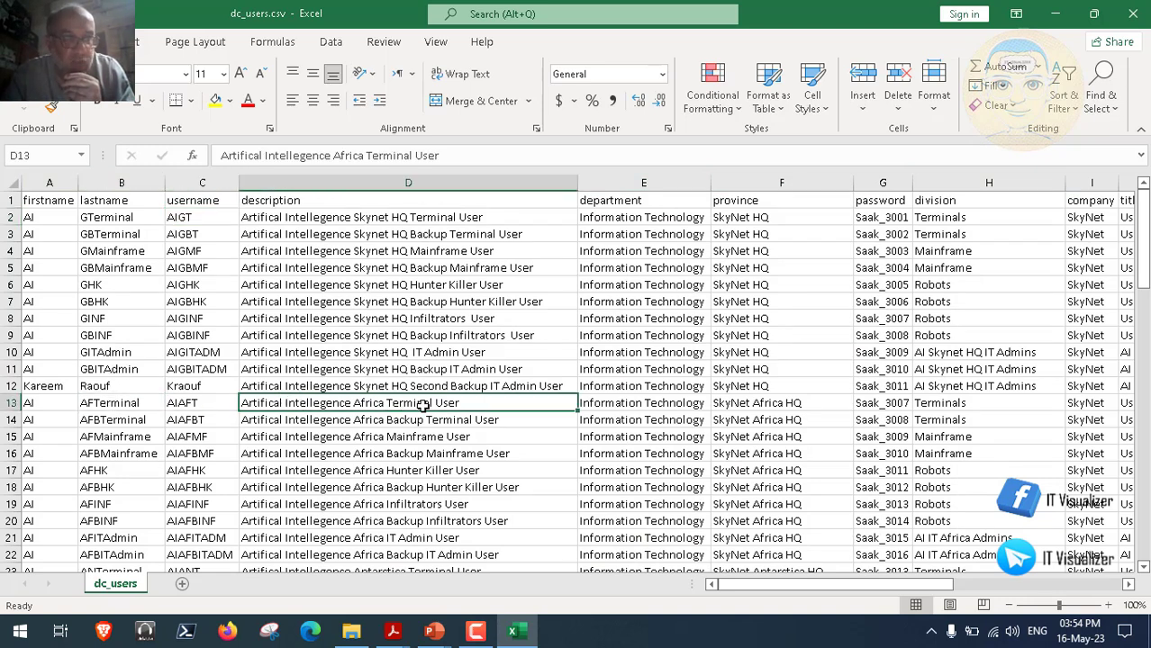
left_click(209, 404)
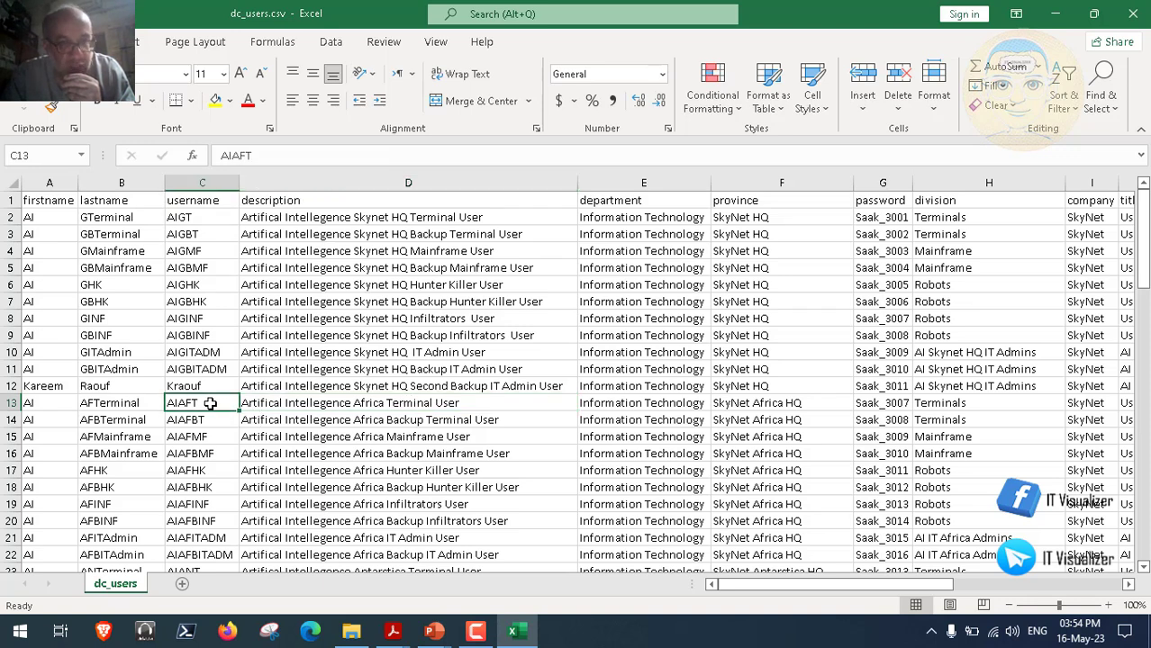
left_click(427, 407)
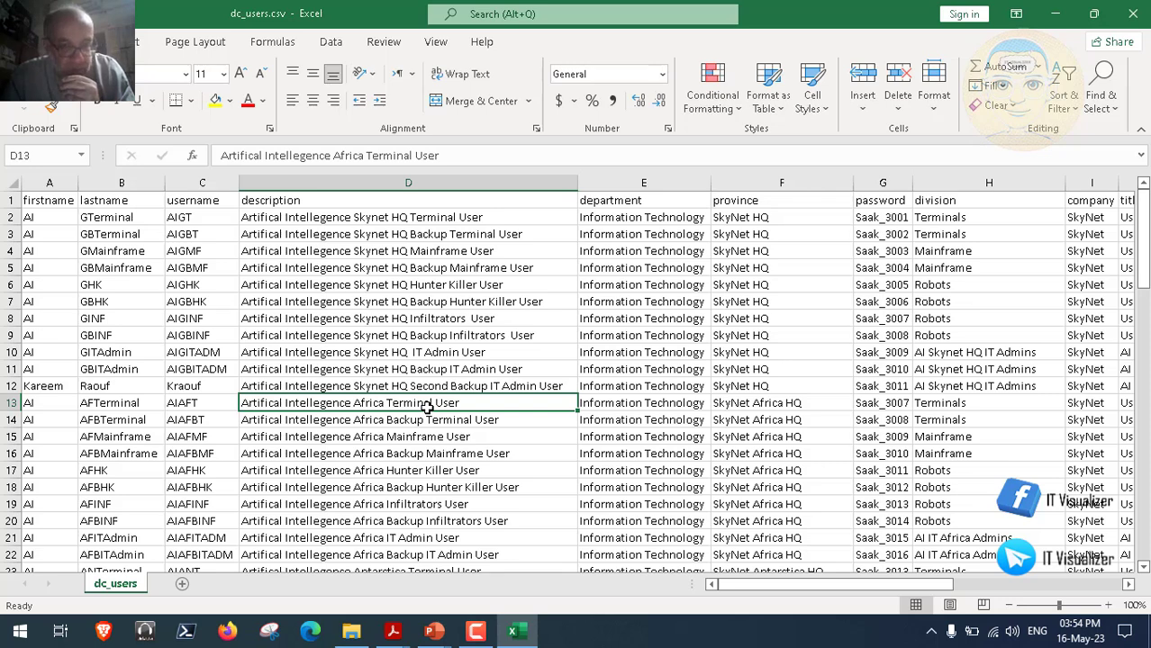
Step: Compare the descriptions of the Africa terminal, mainframe and hunter killer users and their backups in rows 13 to 18
left_click(438, 421)
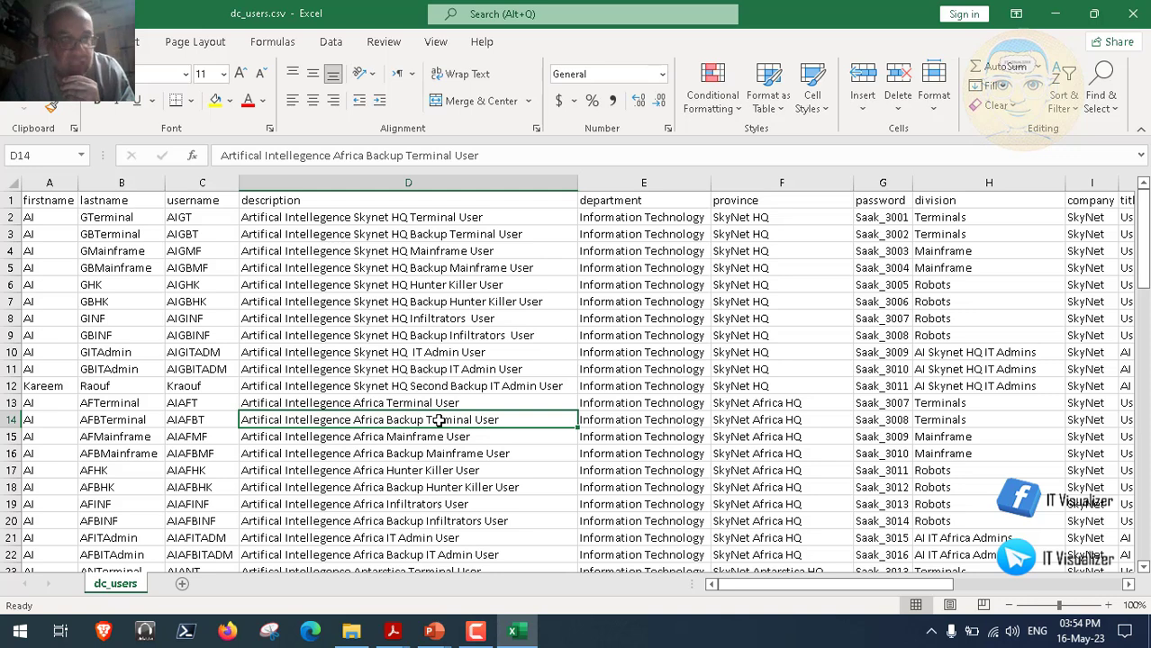
left_click(424, 404)
left_click(427, 421)
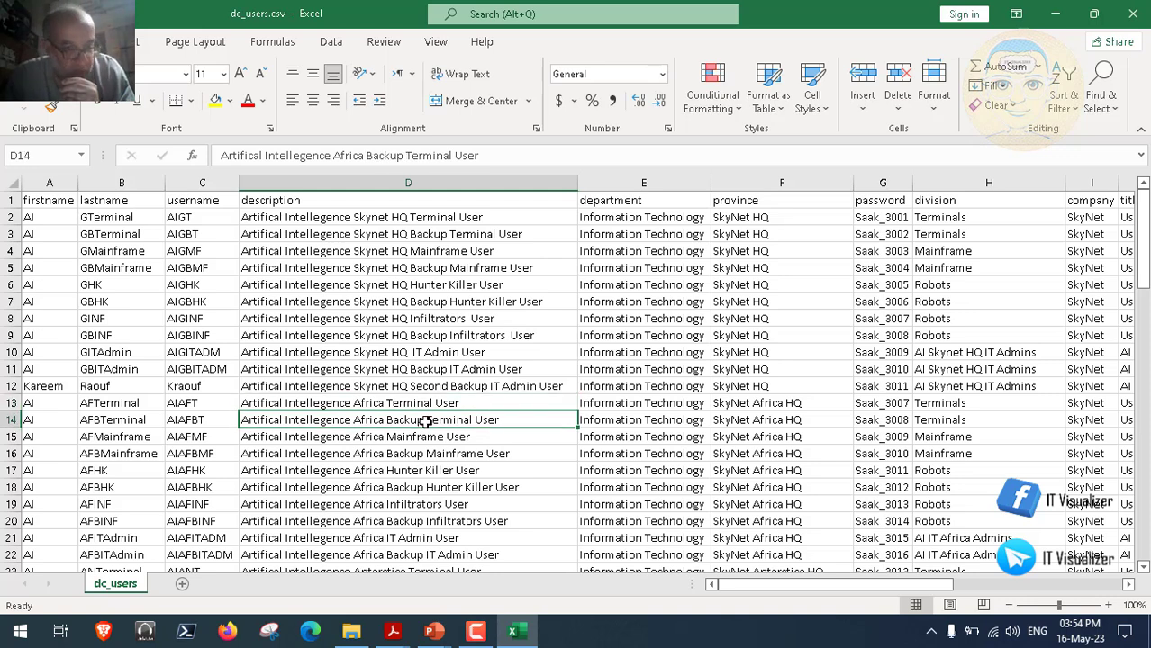
left_click(432, 438)
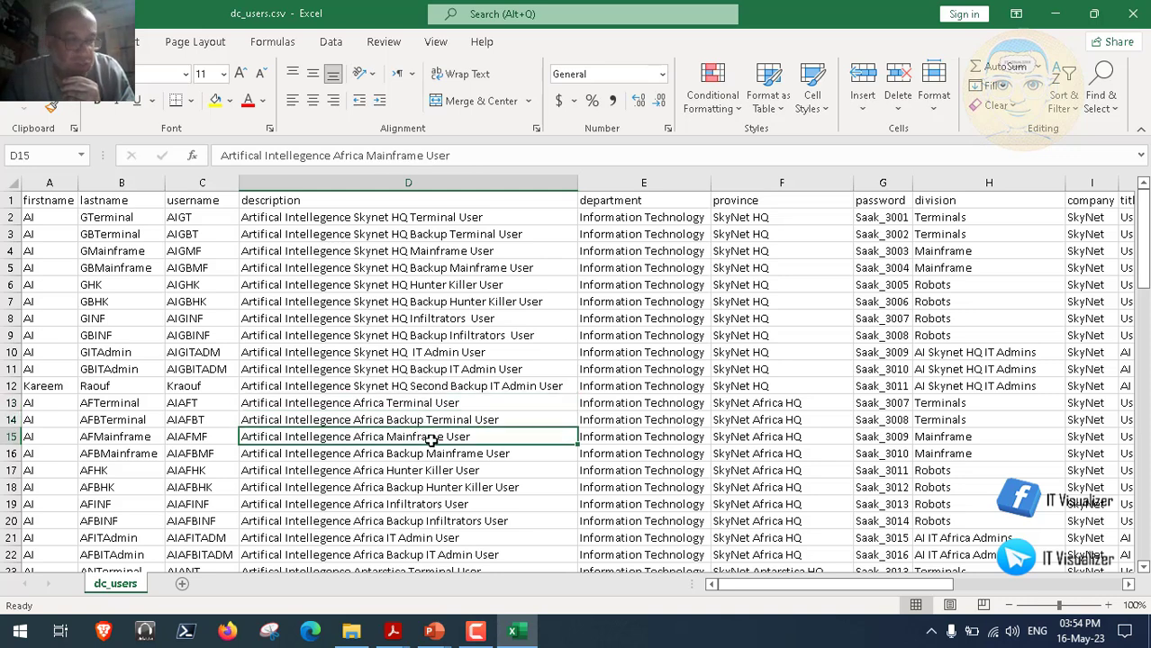
left_click(444, 453)
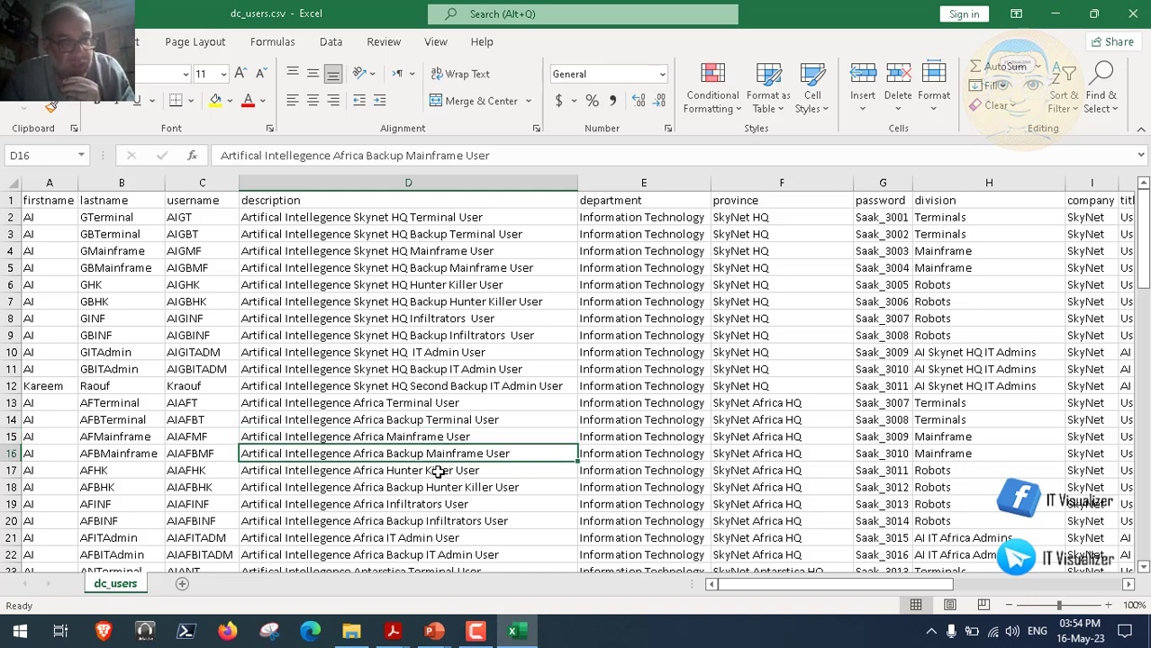
left_click(437, 470)
key("Down")
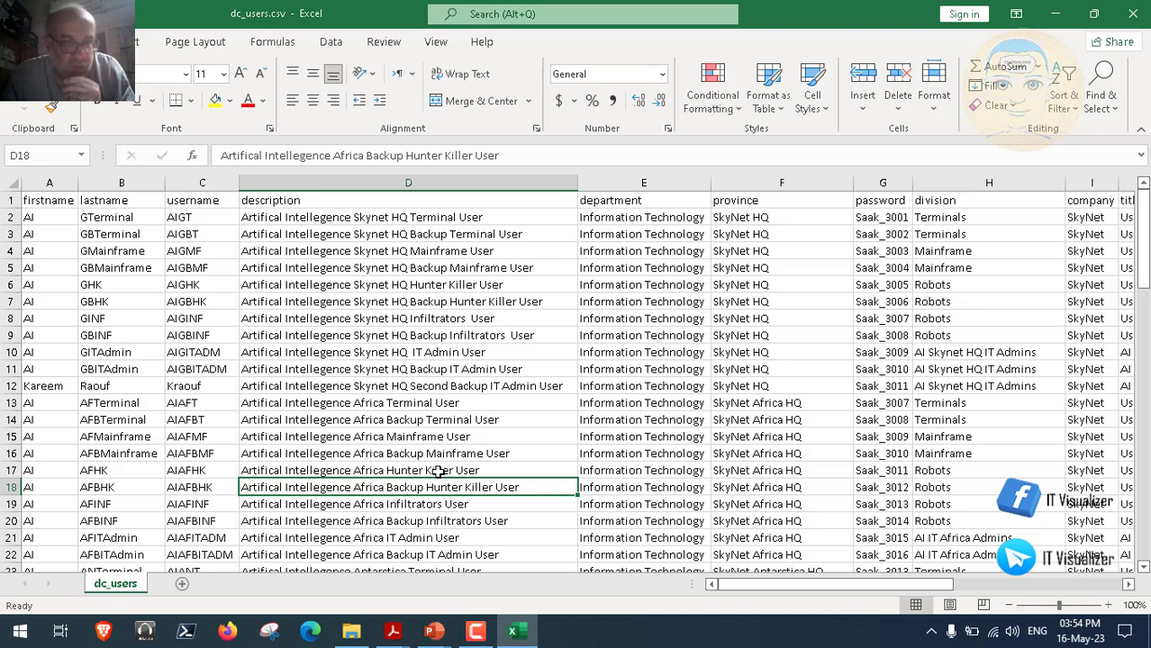
left_click(437, 471)
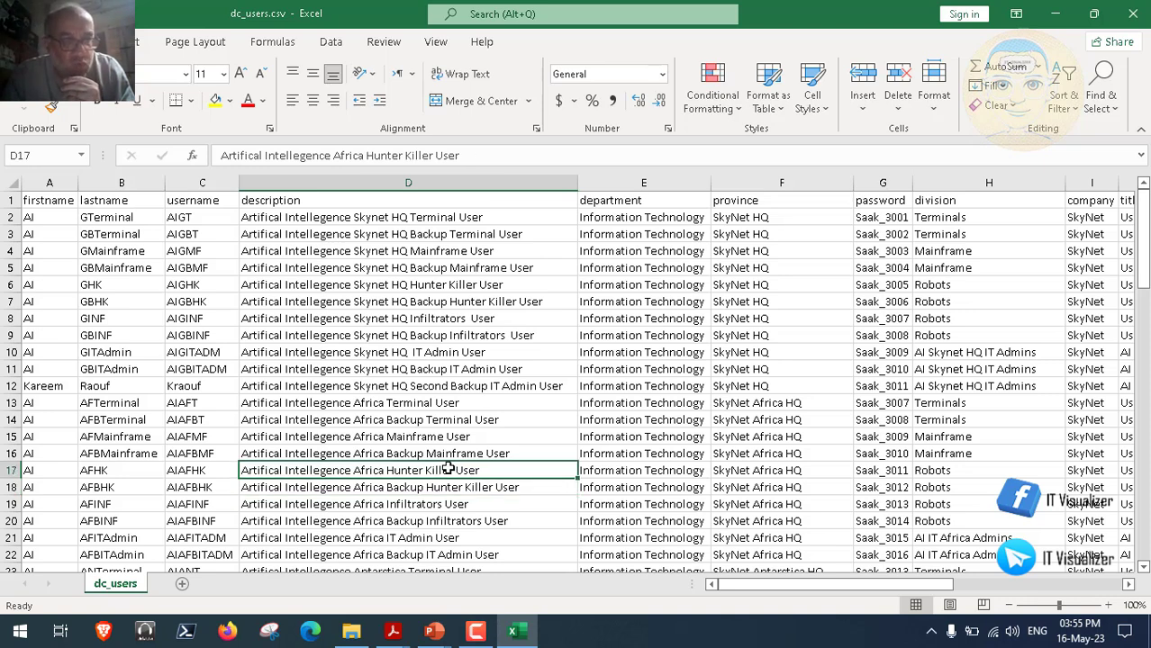
left_click(442, 404)
left_click(442, 470)
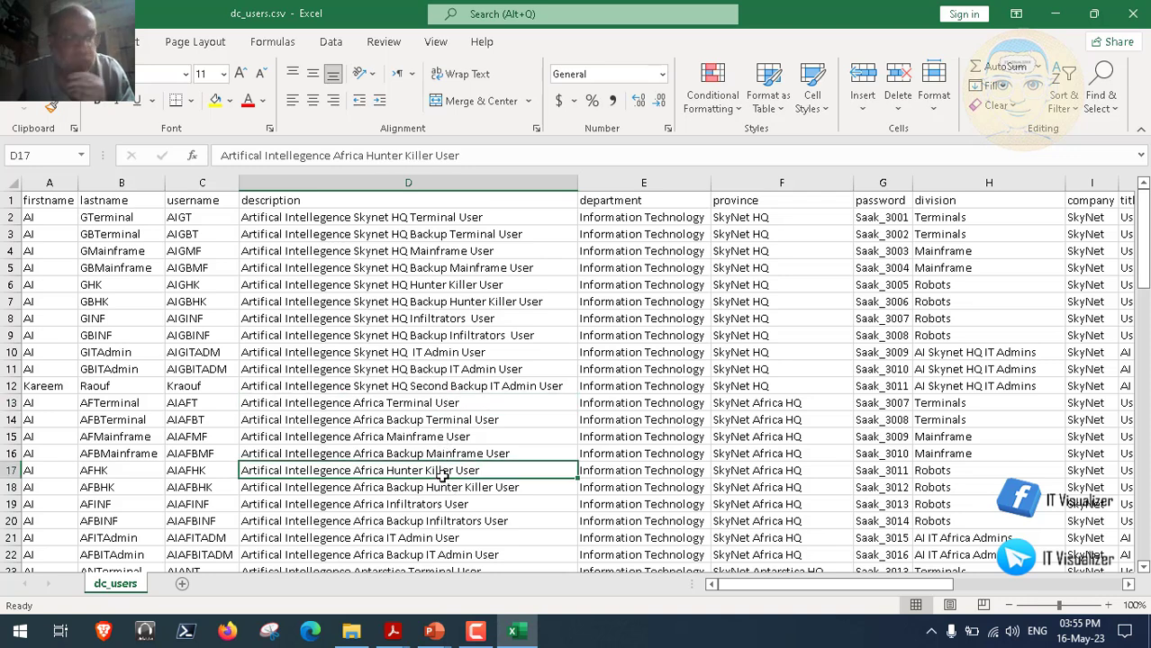
Step: Examine the descriptions from the Africa backup hunter killer user in row 18 through the infiltrators to the Africa IT admin users
key("Down")
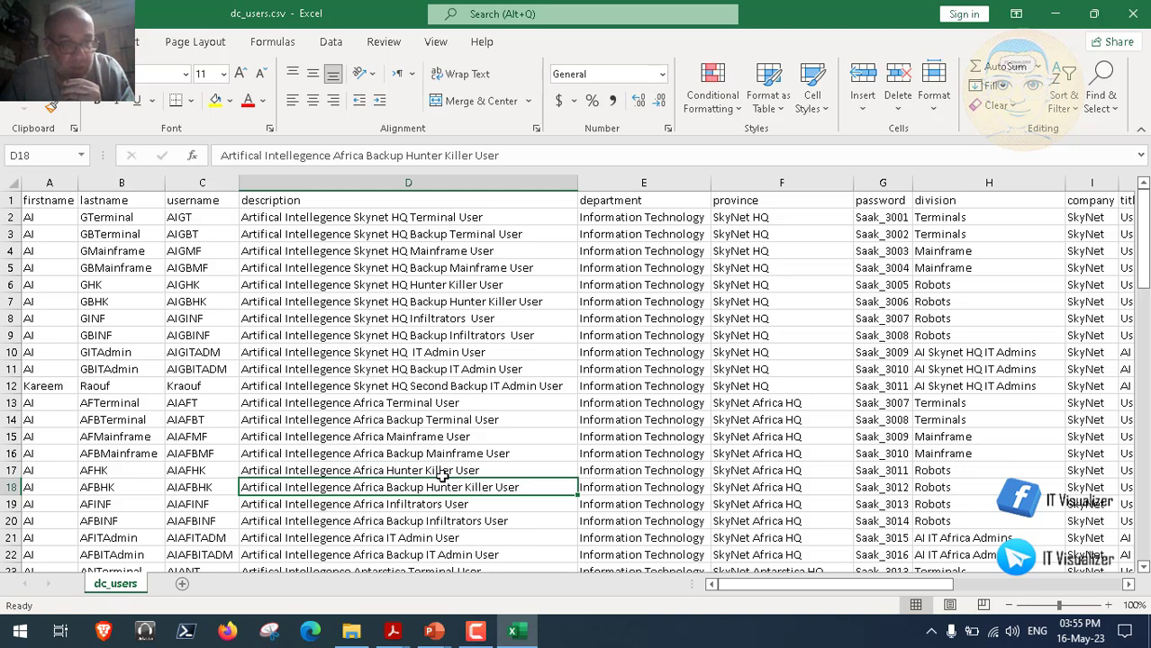
key("Down")
key("Down")
key("Down")
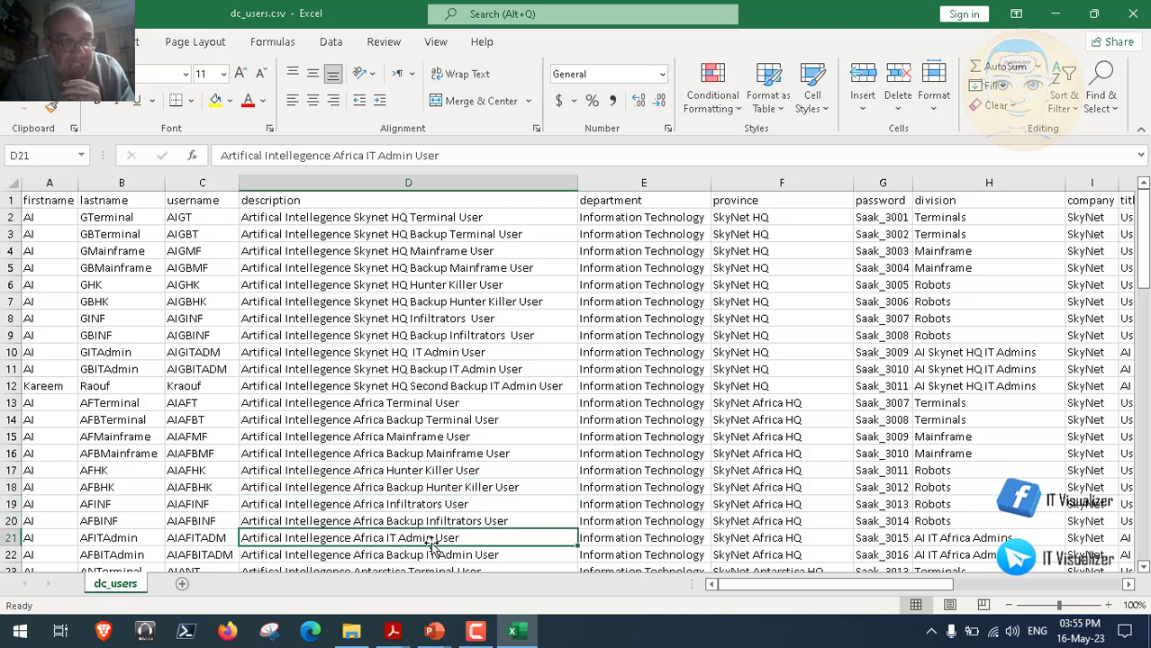
key("Down")
key("Down")
key("Up")
key("Up")
key("Down")
key("Up")
key("Down")
key("Up")
key("Down")
key("Up")
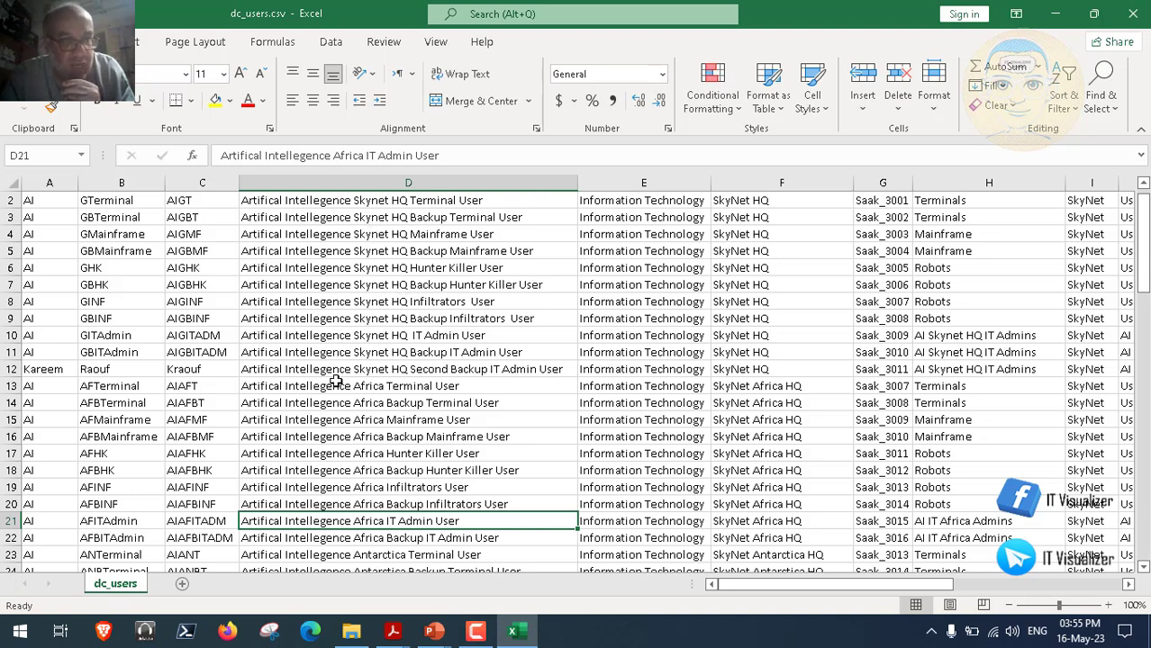
Step: Examine the Africa terminal user's description in row 13, the lastname header, and the headquarters terminal username in row 2
left_click(392, 387)
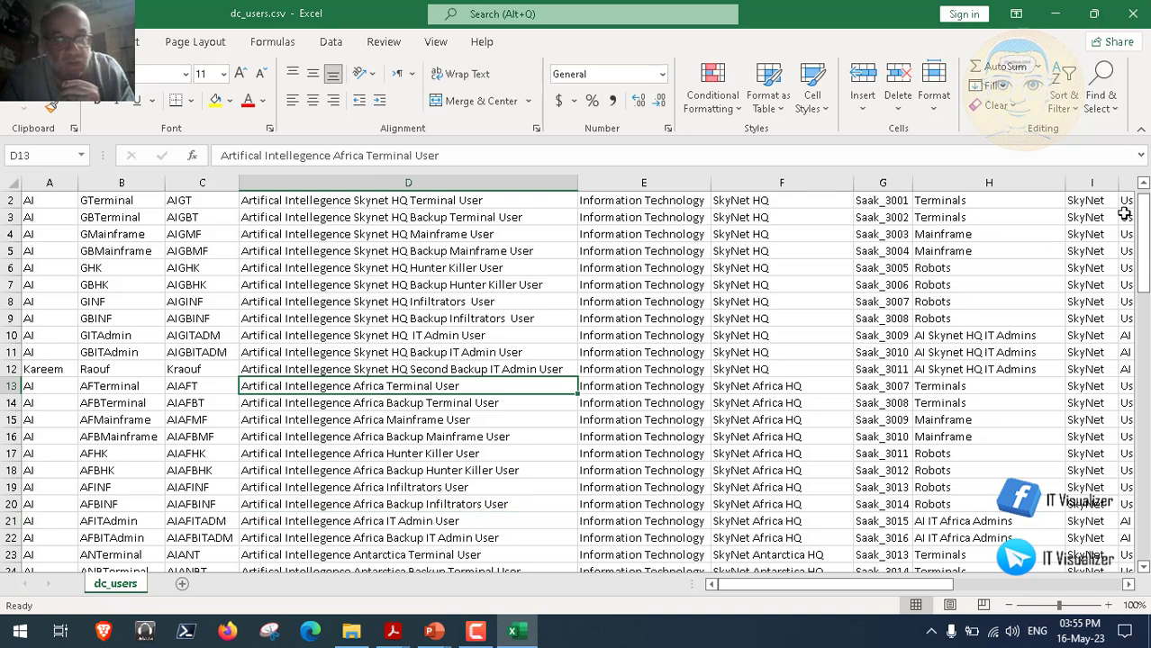
left_click(1142, 184)
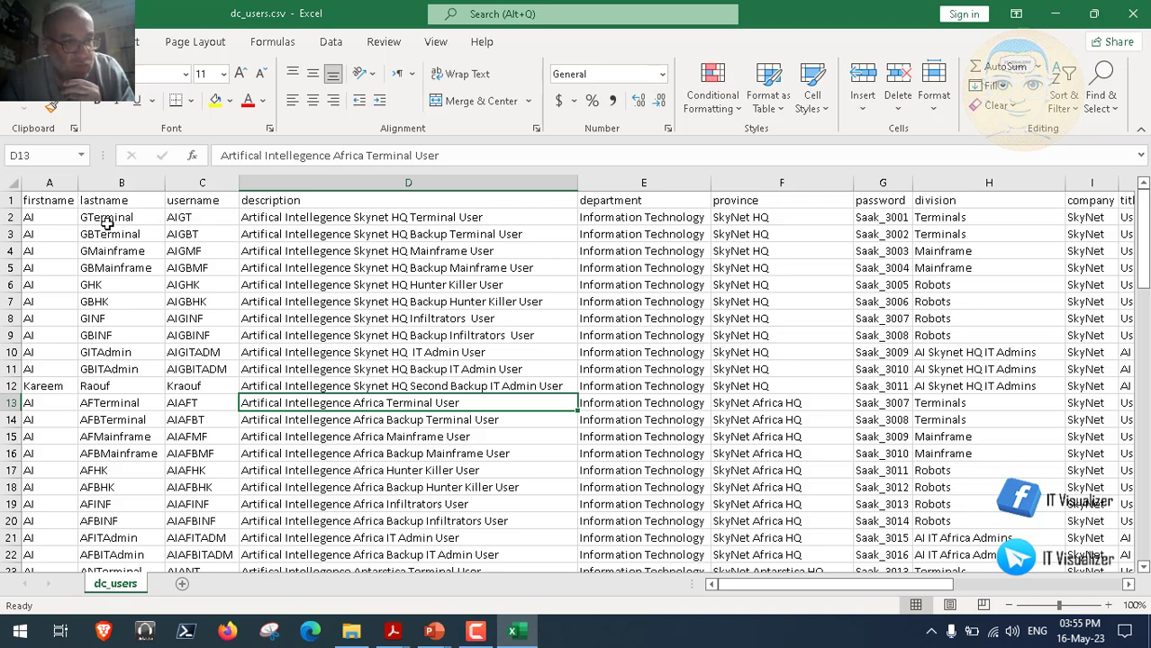
left_click(197, 218)
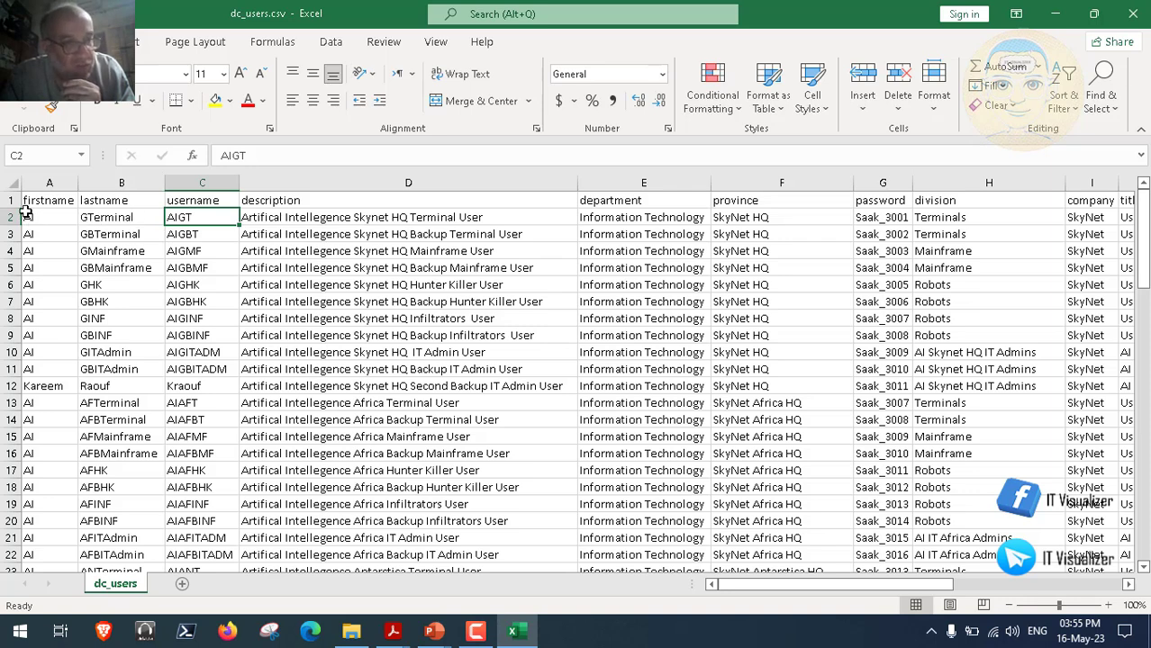
left_click(110, 200)
left_click(185, 218)
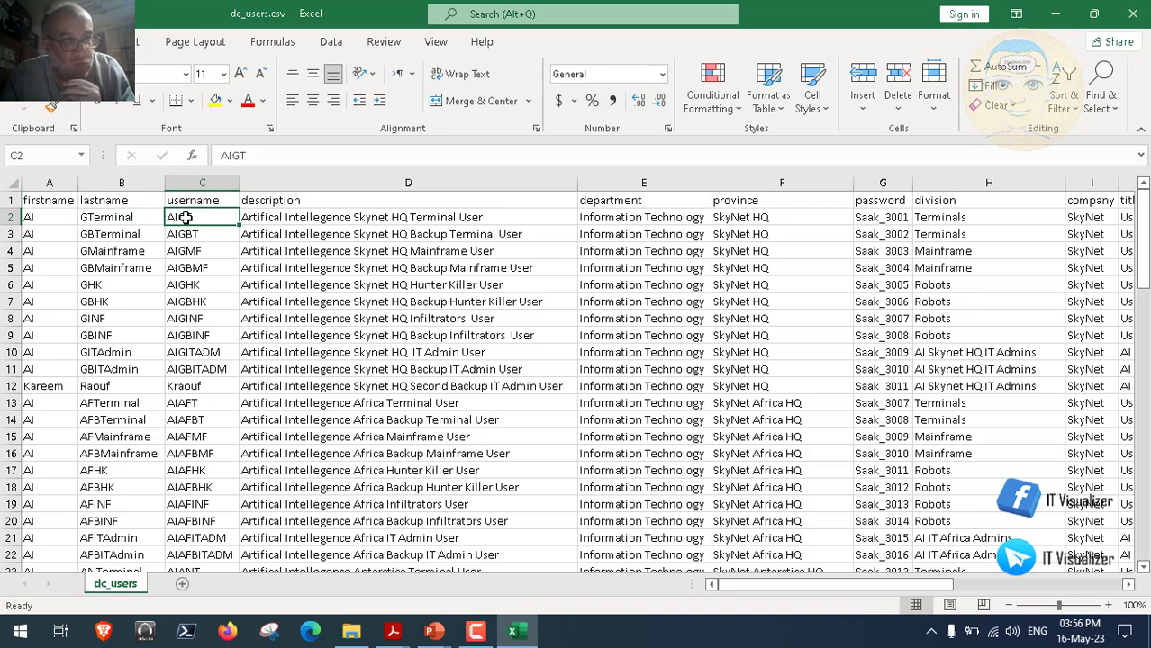
Step: Examine the description, department and province of the headquarters terminal user in row 2
left_click(402, 217)
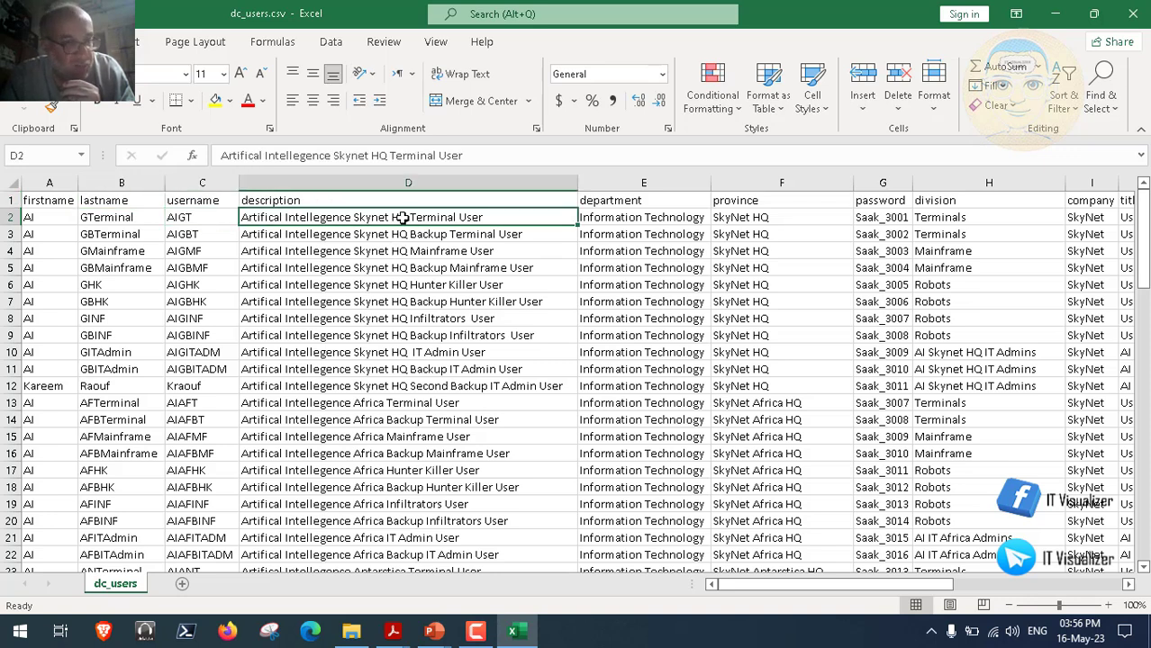
left_click(592, 216)
key("Right")
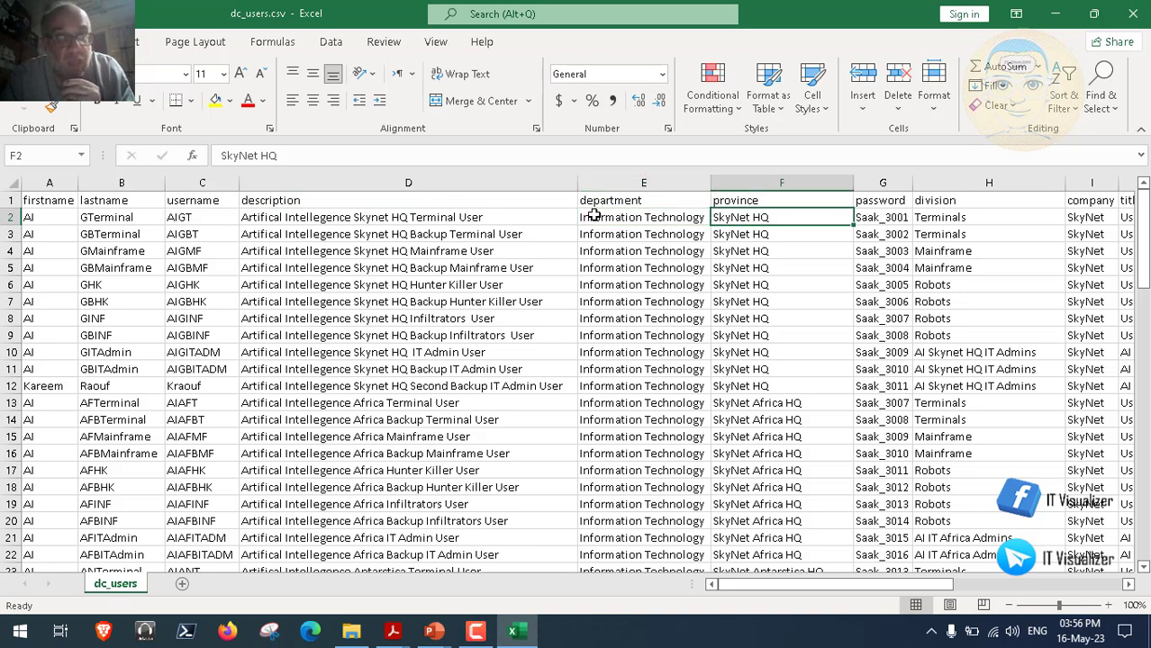
Step: Compare the province values from row 2 down to the Africa terminal user in row 13, and check that user's division
key("Down")
key("Down")
key("Down")
key("Down")
key("Down")
key("Down")
key("Down")
key("Down")
key("Down")
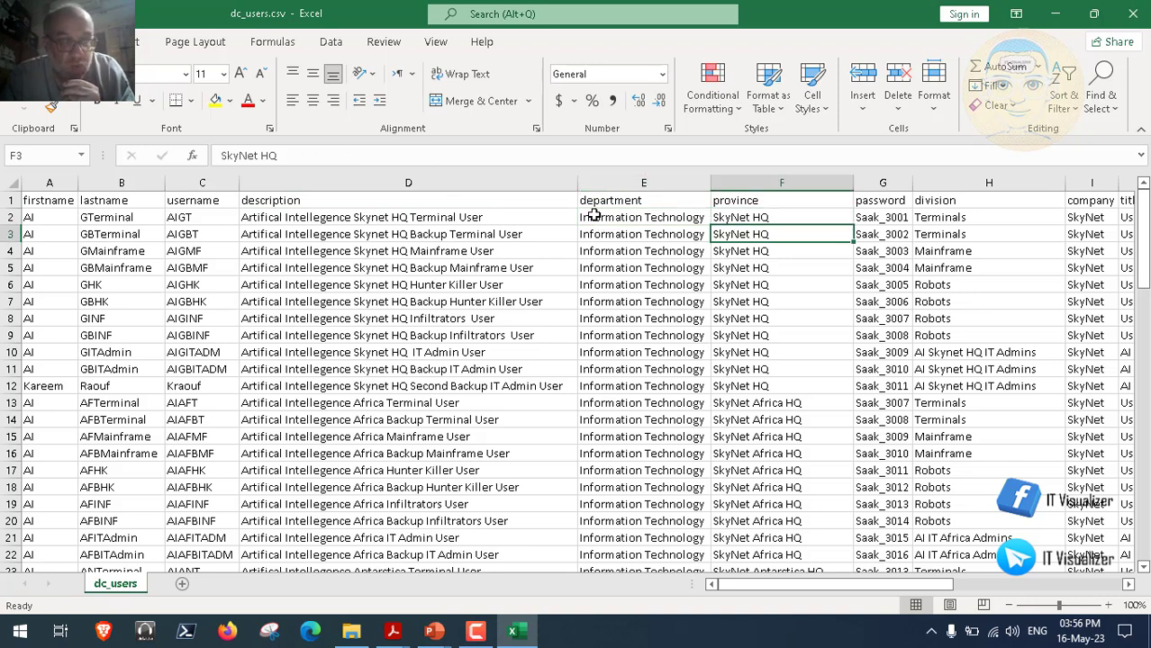
key("Down")
key("Down")
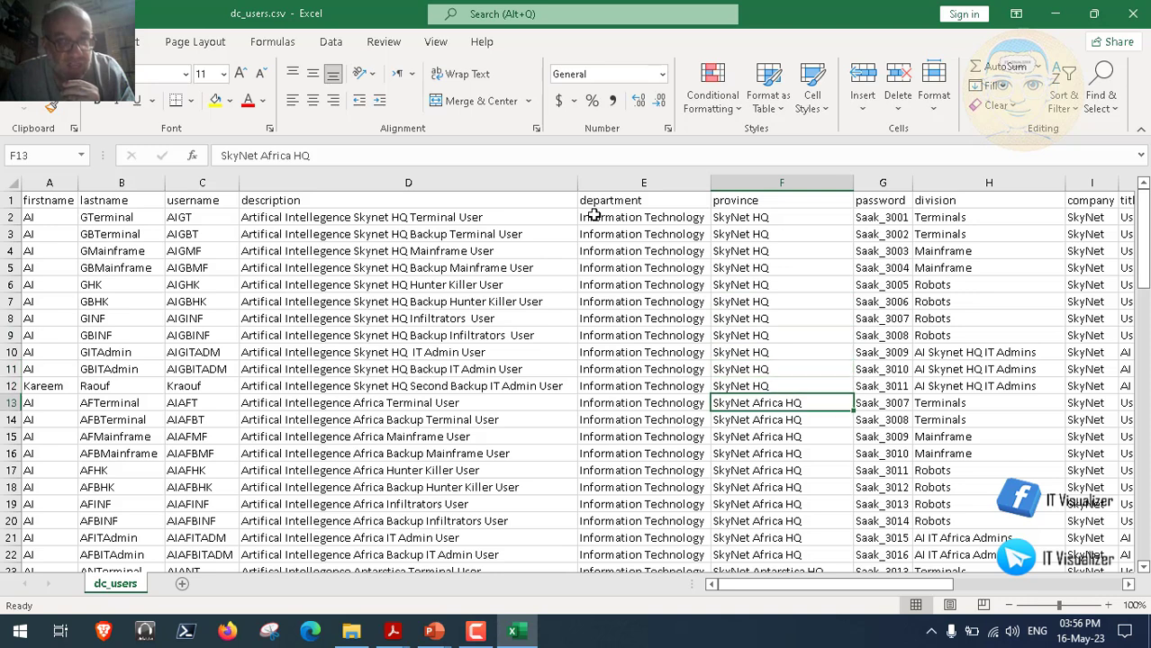
key("Right")
key("Right")
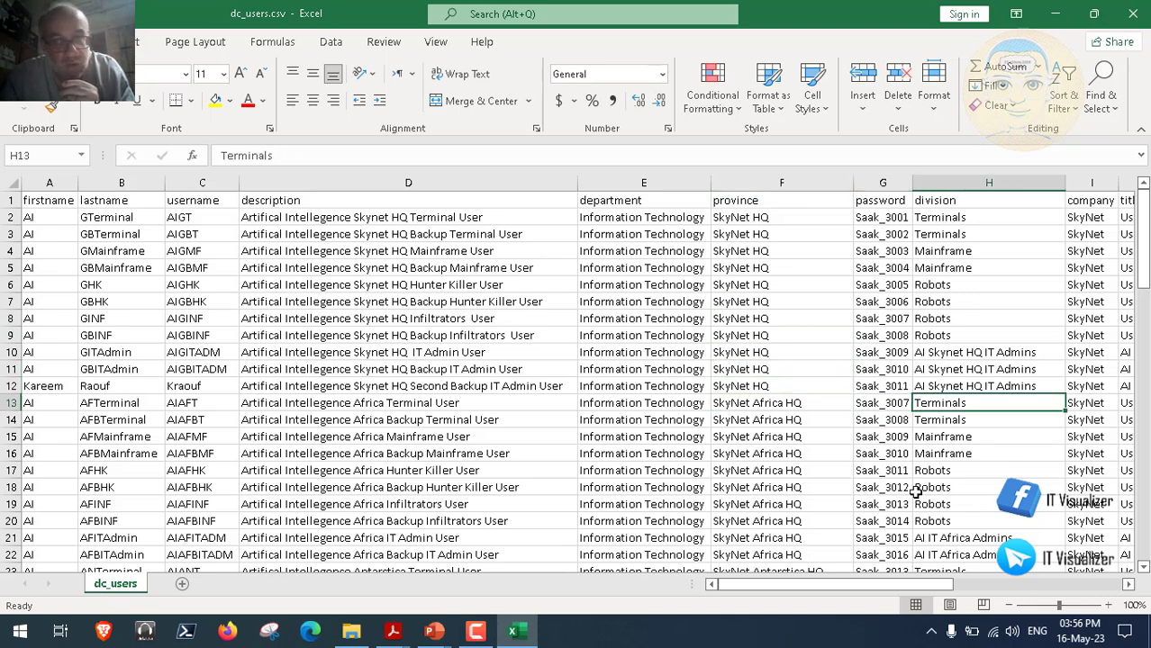
Step: Examine the company, title, office and ou values of the Africa terminal user in row 13
left_click(1127, 585)
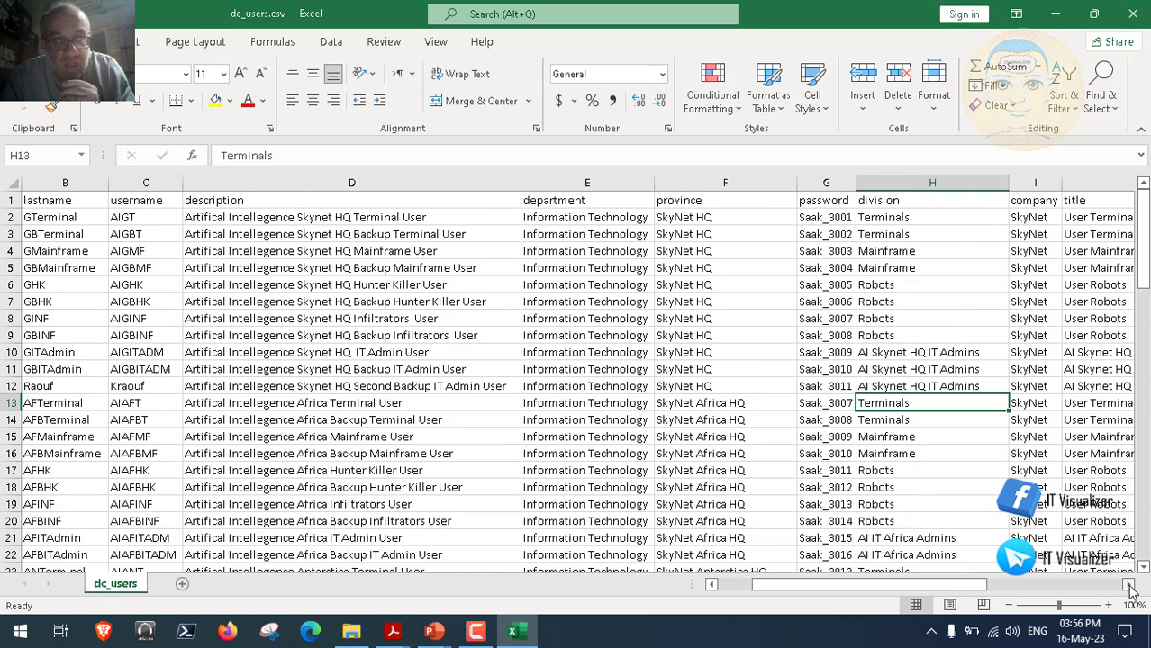
left_click(1127, 584)
left_click(1127, 585)
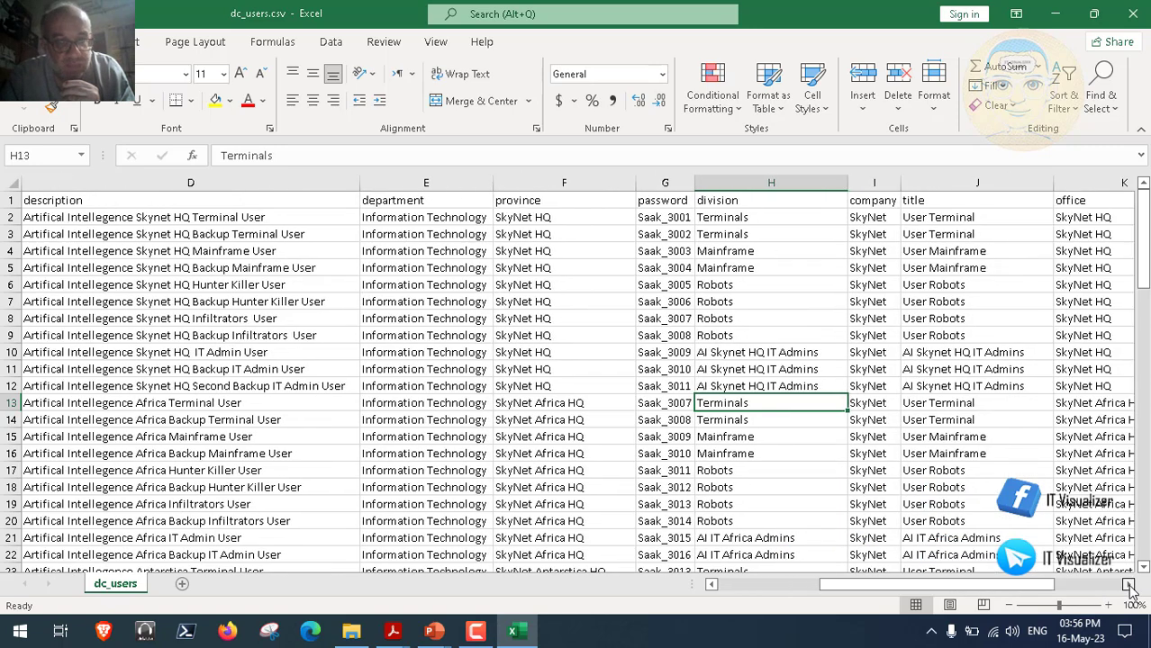
left_click(872, 402)
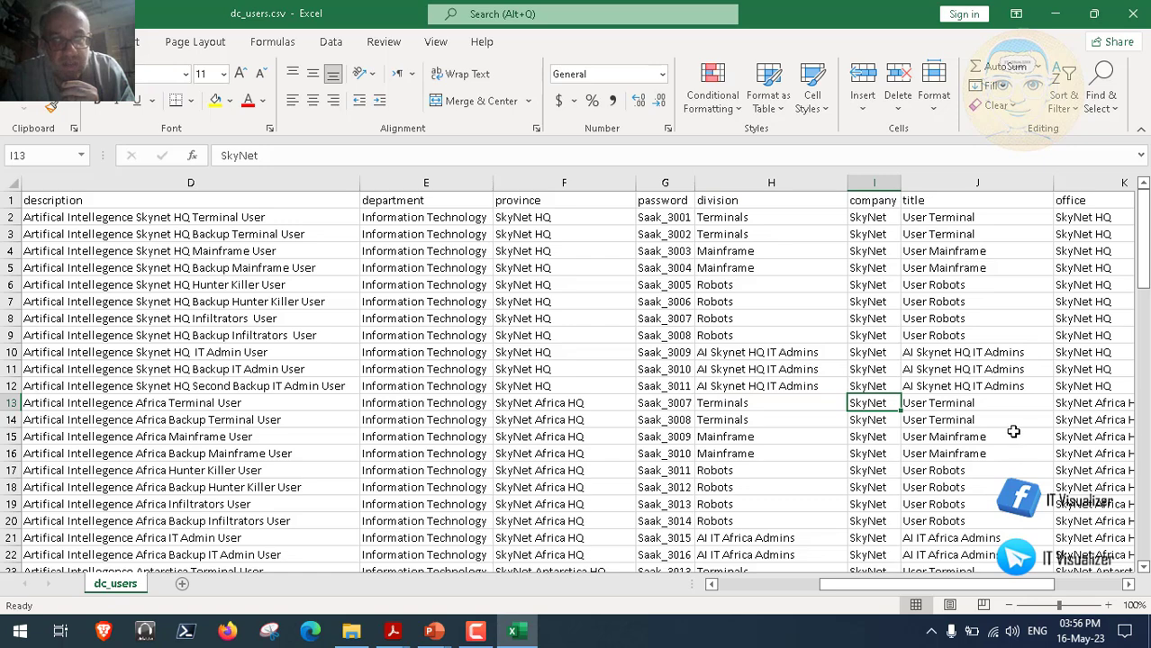
left_click(979, 403)
key("Right")
key("Right")
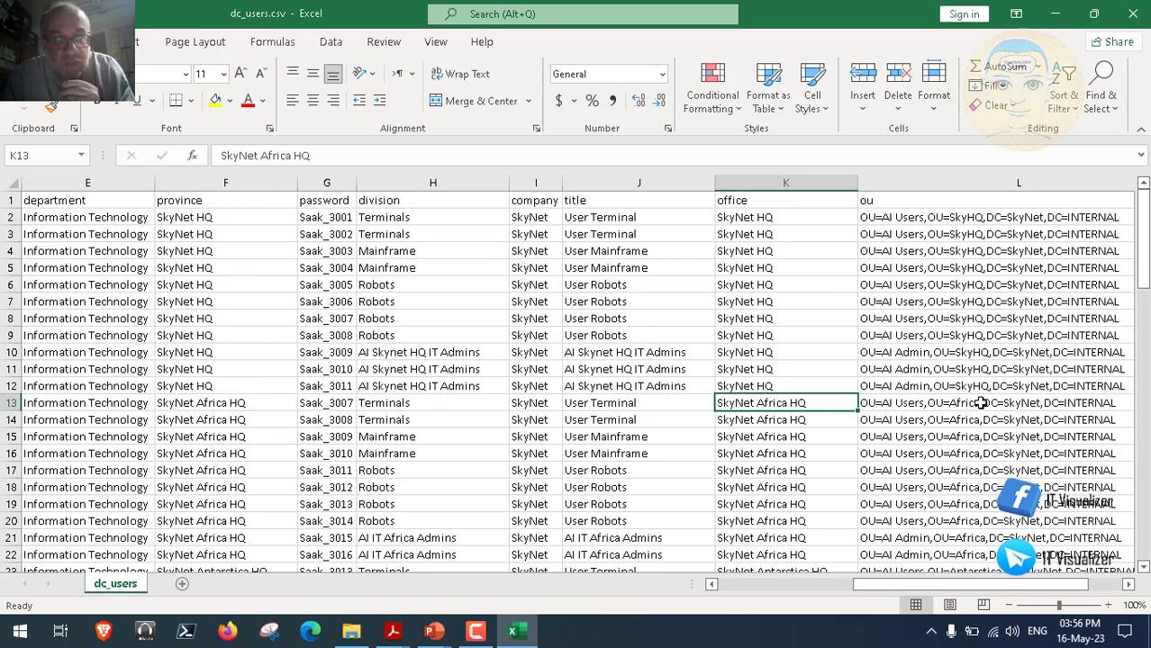
key("Left")
key("Left")
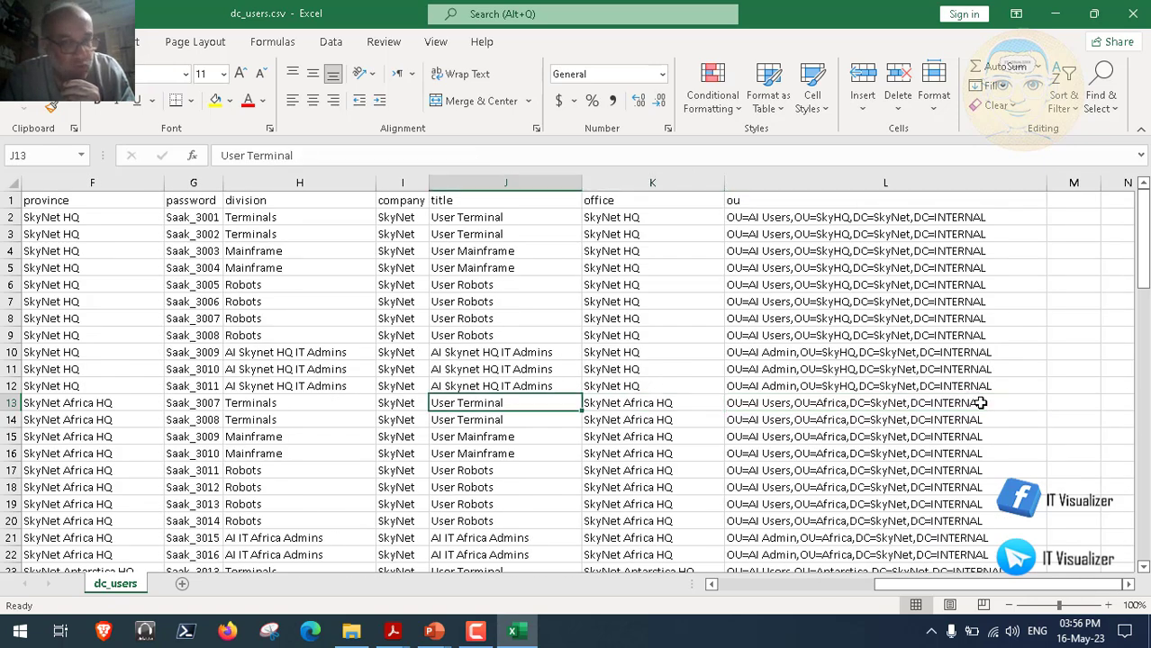
key("Right")
key("Right")
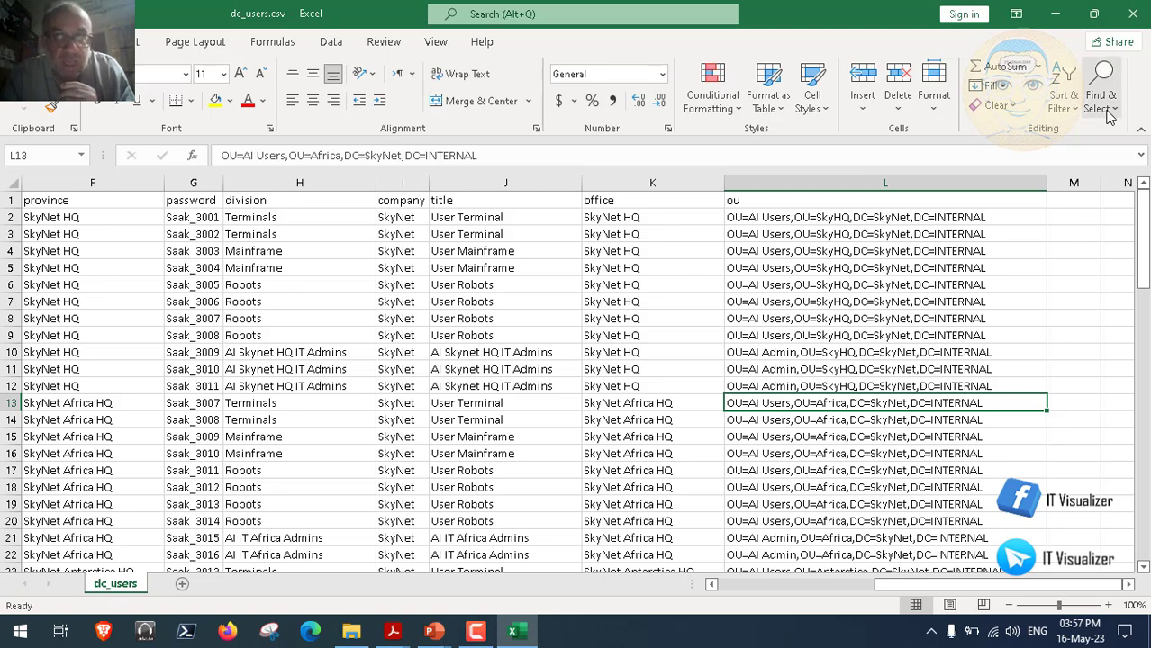
Step: Close dc_users.csv and The Terminator Structure.pptx without saving changes, along with the Import-Marvel-master folder window
left_click(1133, 14)
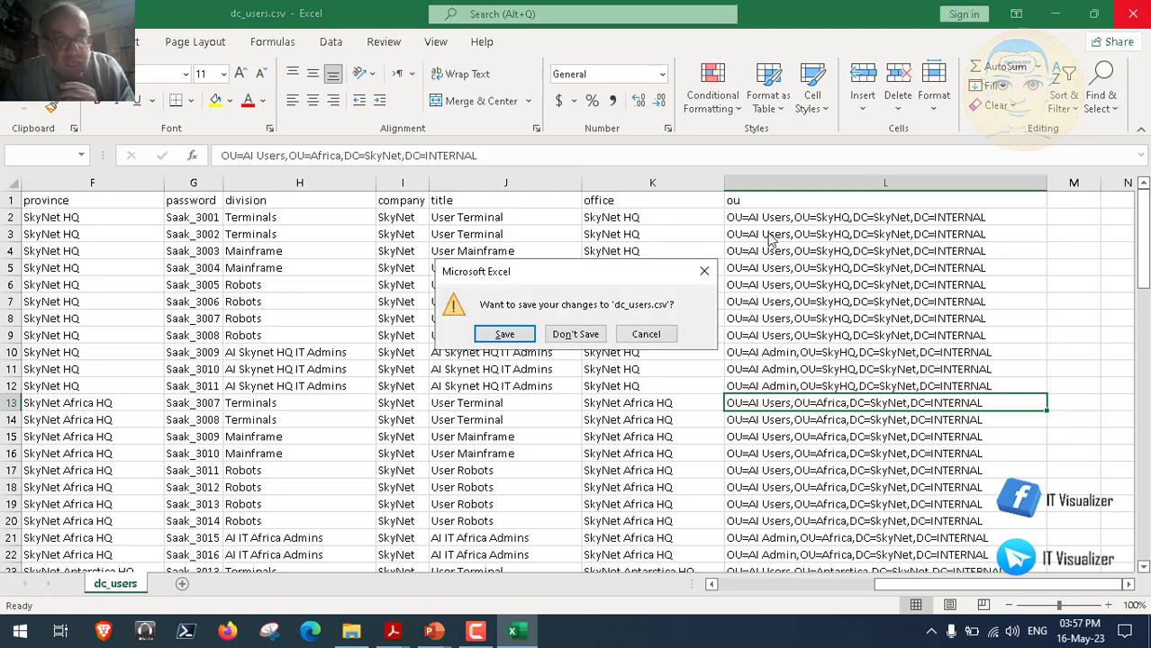
left_click(576, 335)
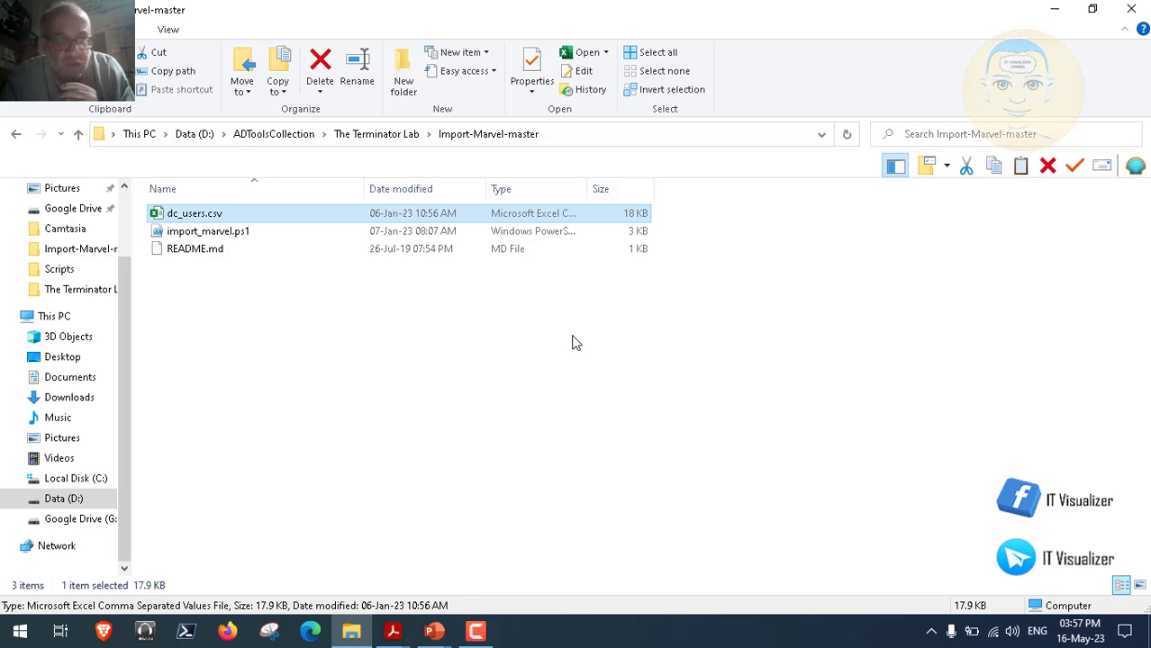
left_click(1132, 9)
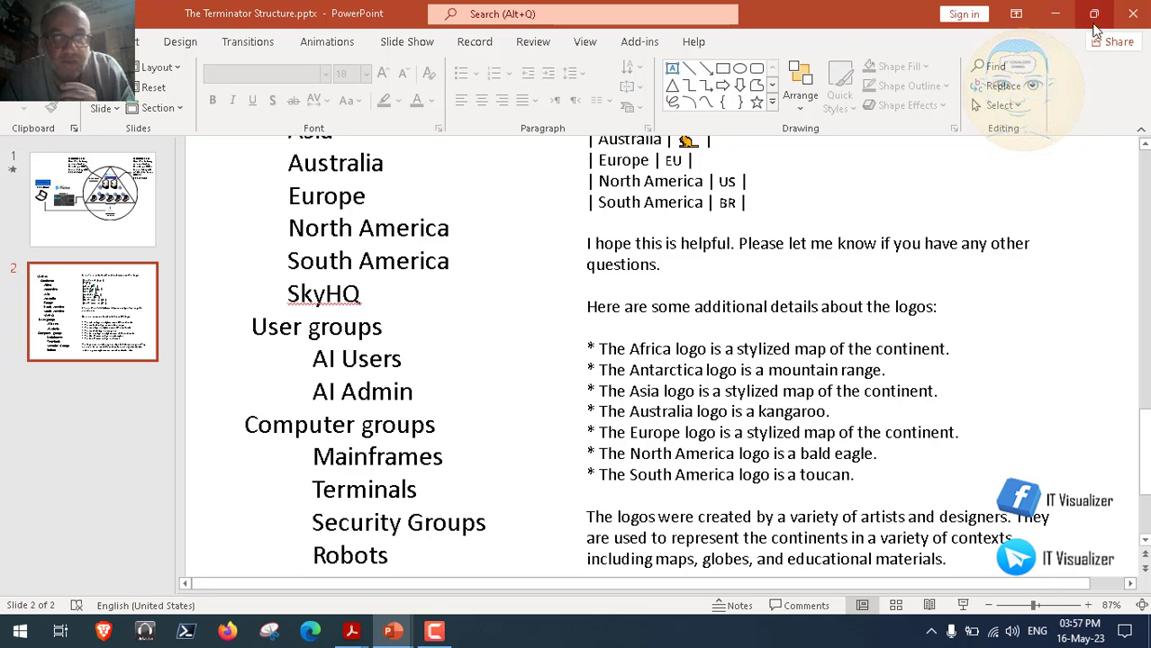
left_click(1132, 13)
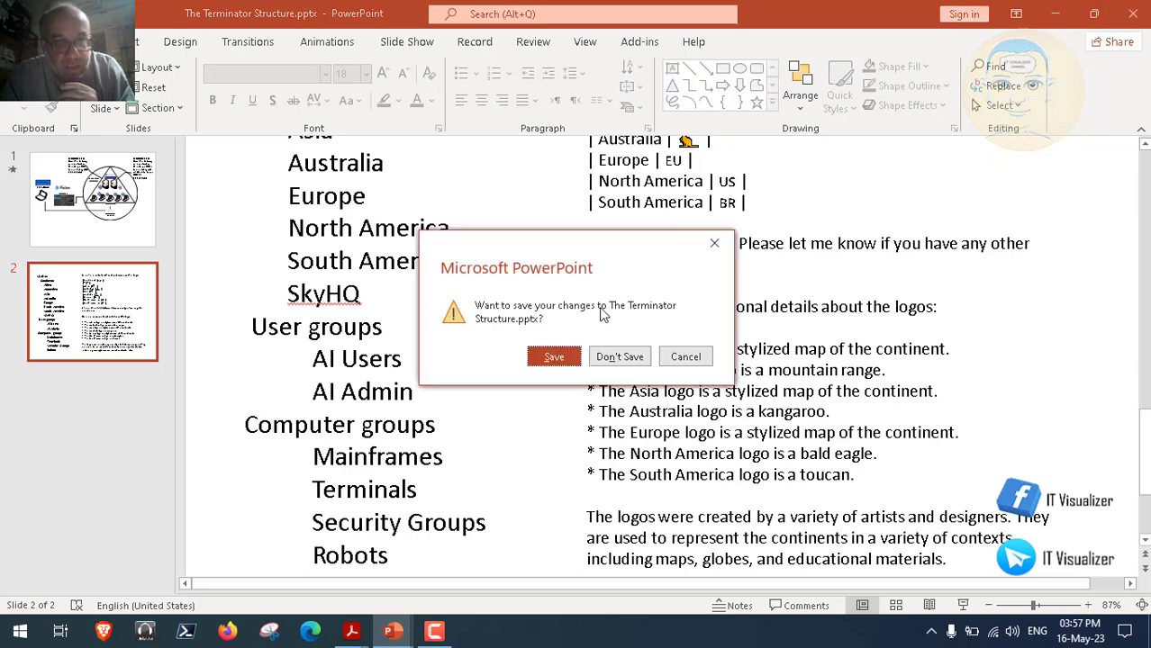
left_click(619, 357)
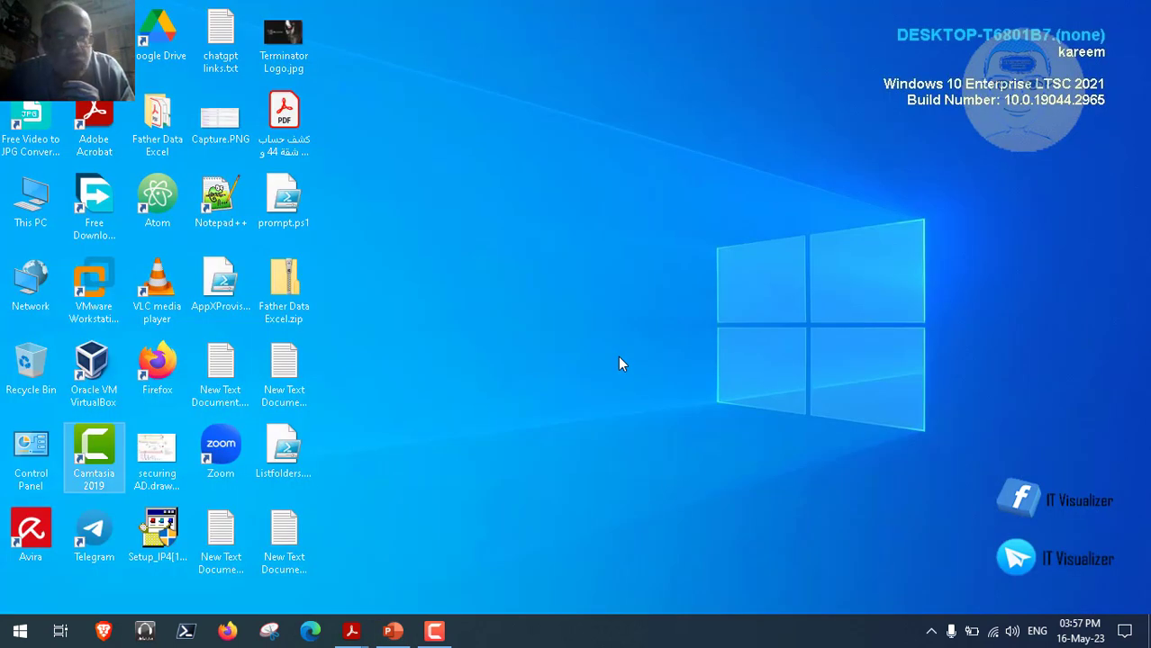
Step: Skim the opening pages and table of contents of ChatGPT.pdf, and close both open PDF documents
mouse_move(355, 632)
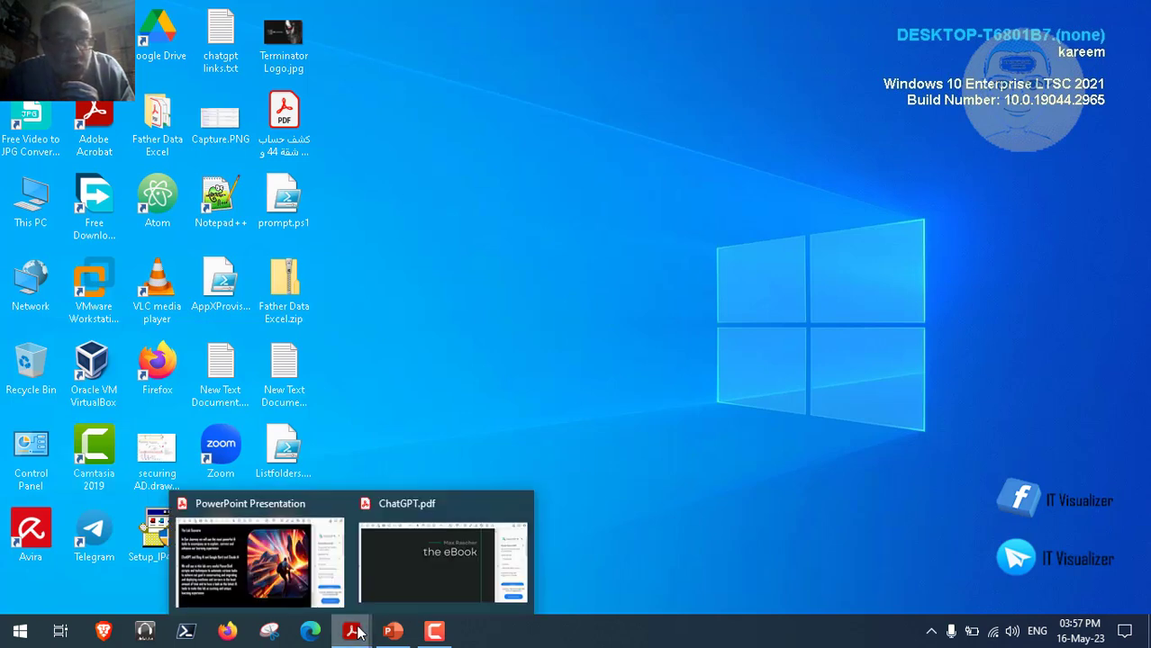
left_click(338, 506)
left_click(337, 553)
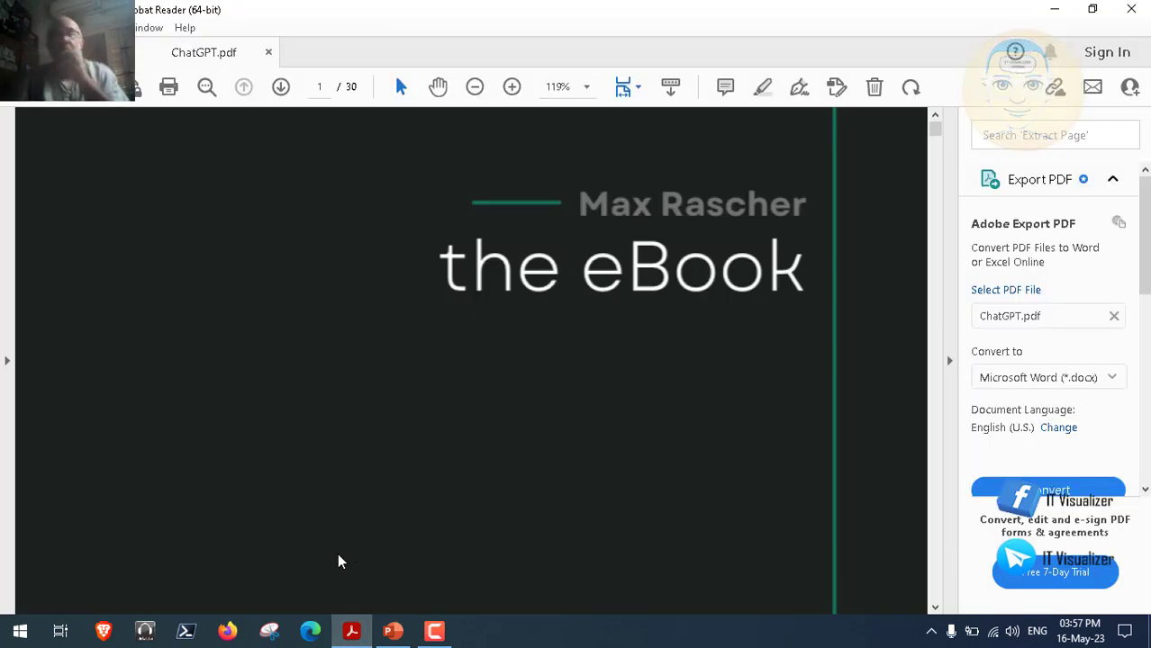
scroll(337, 553, "down", 3)
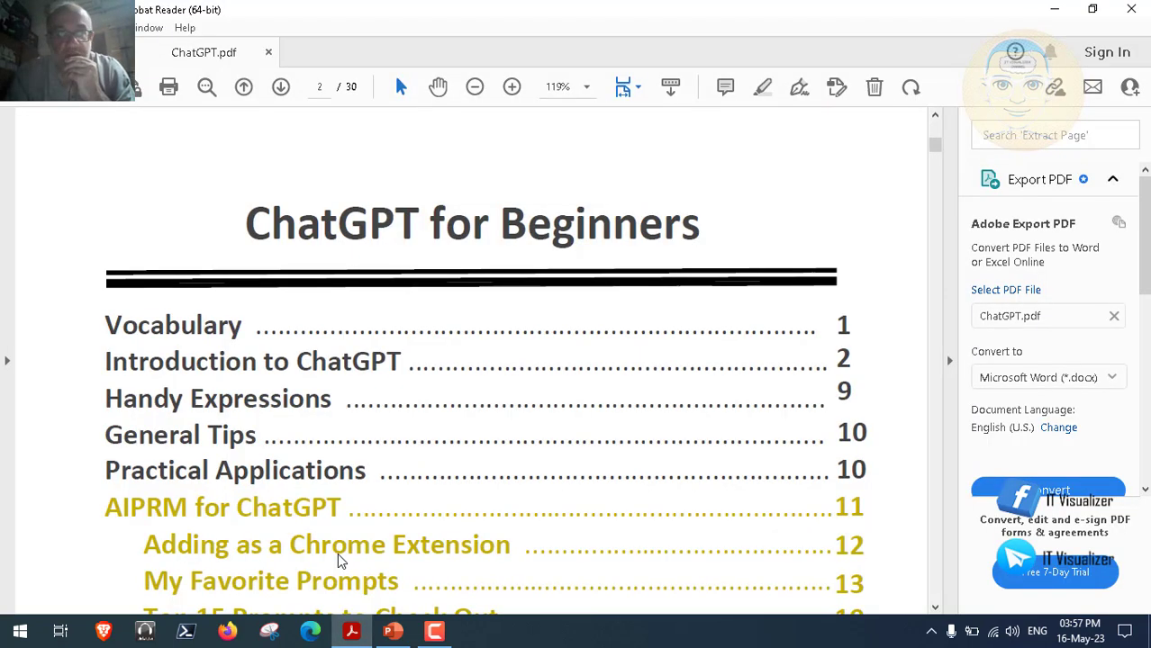
scroll(336, 553, "up", 3)
scroll(337, 552, "down", 6)
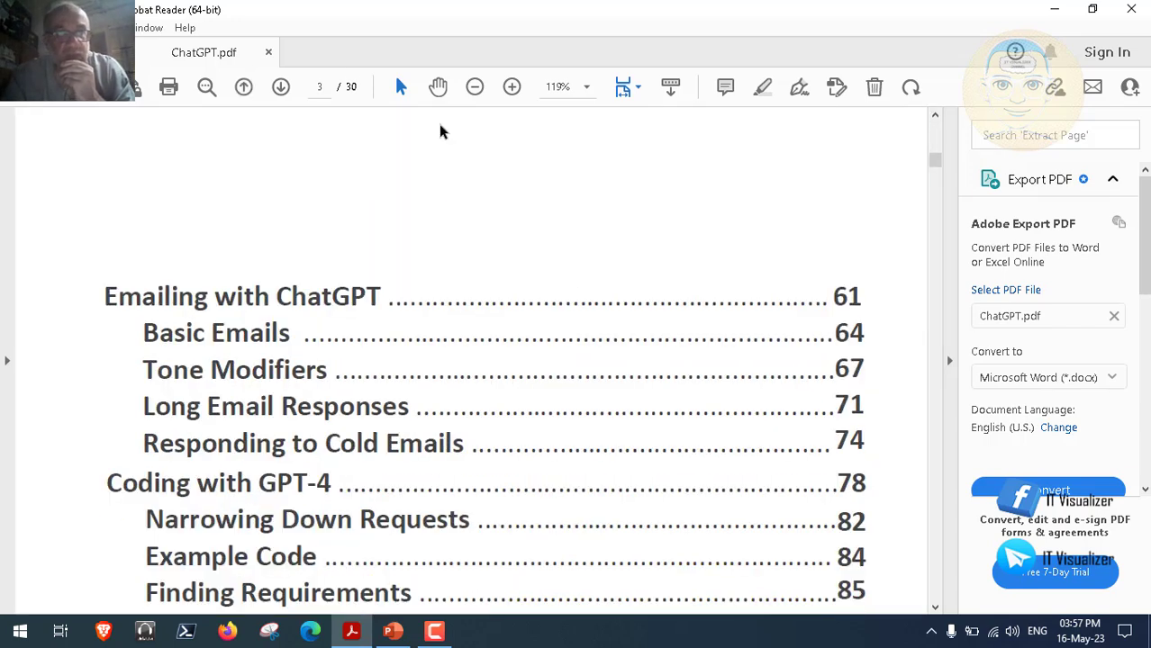
left_click(1131, 9)
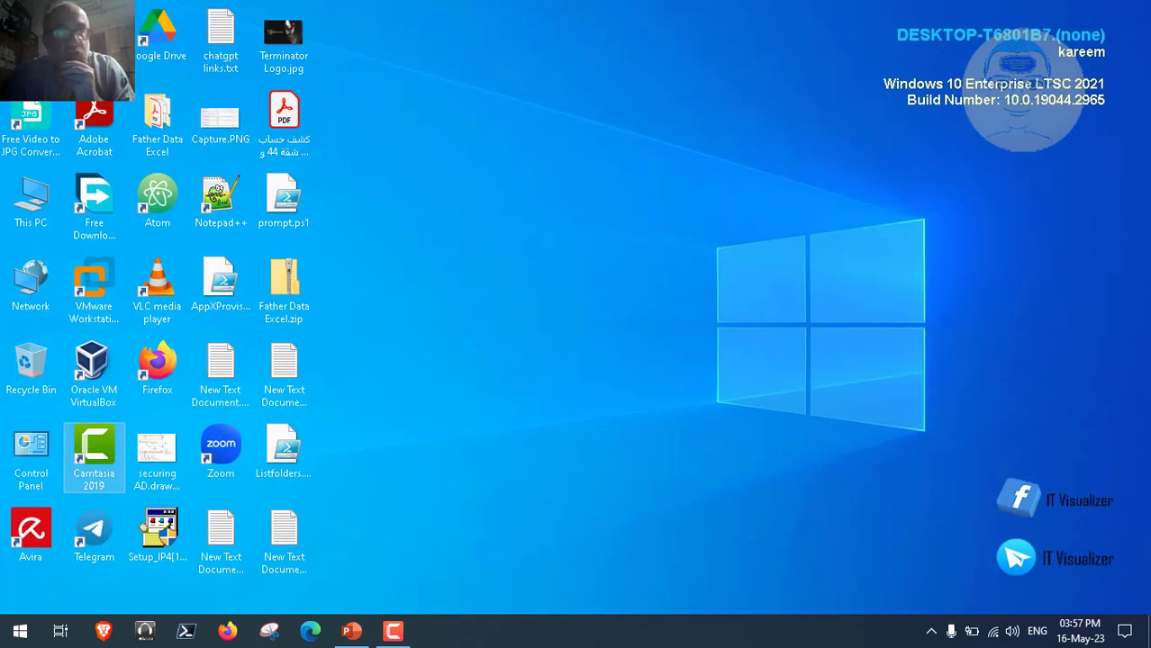
Step: Open AI Prompt Cheatsheet.pdf from the Downloads folder and dismiss the Star Files tip
key("super+e")
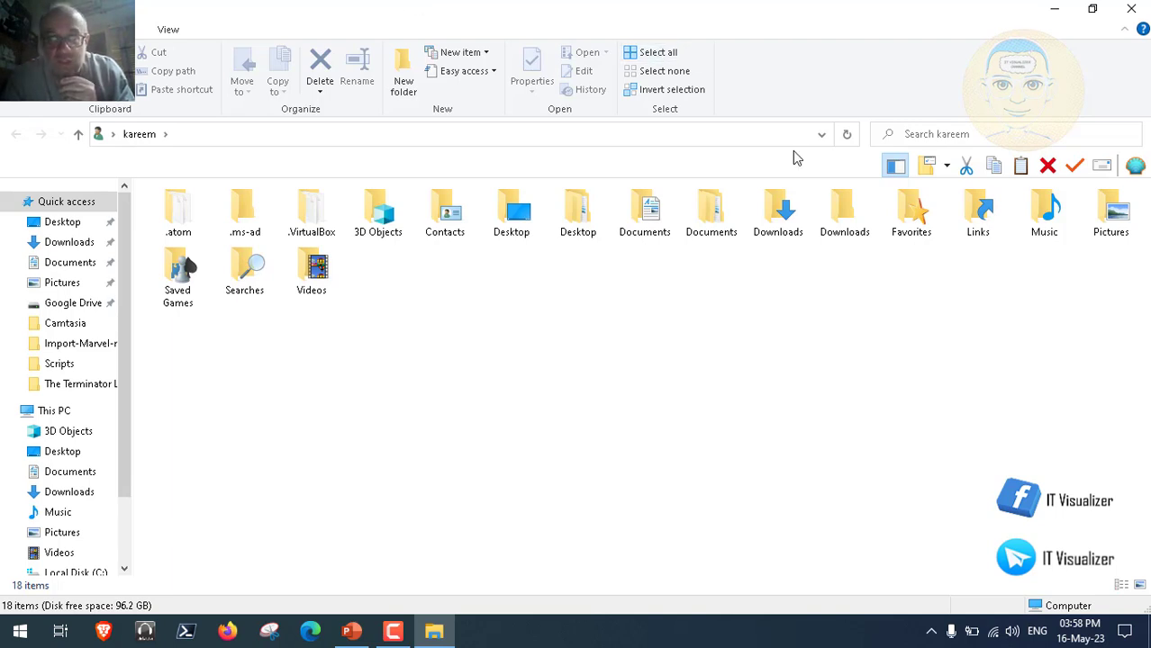
double_click(778, 209)
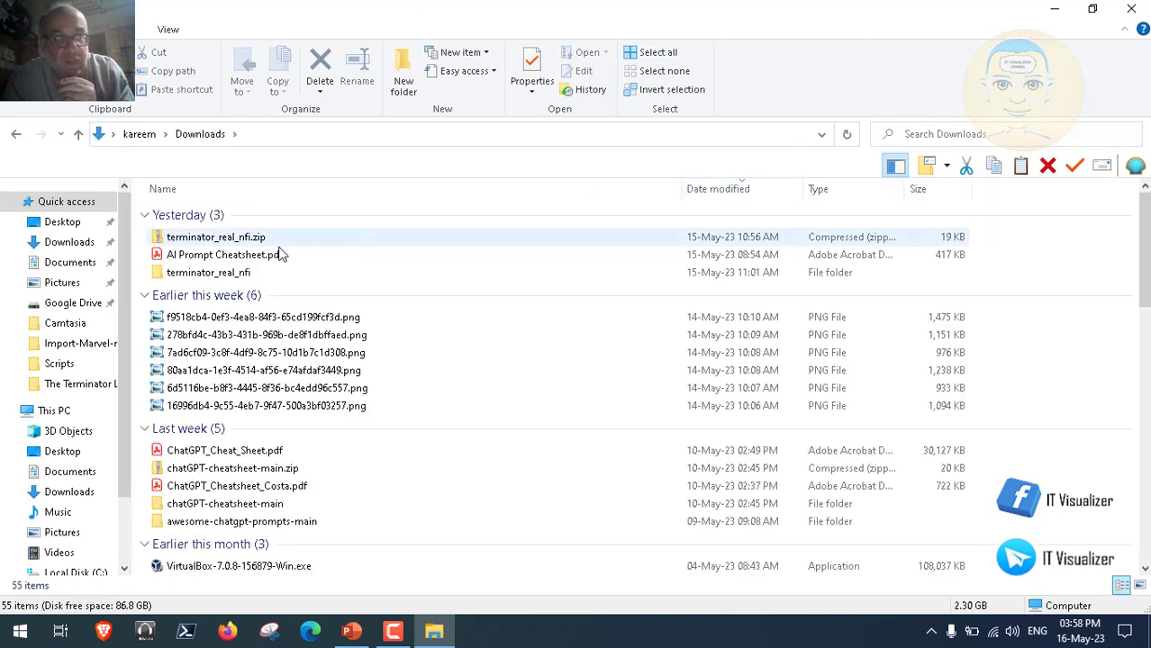
left_click(241, 259)
double_click(241, 256)
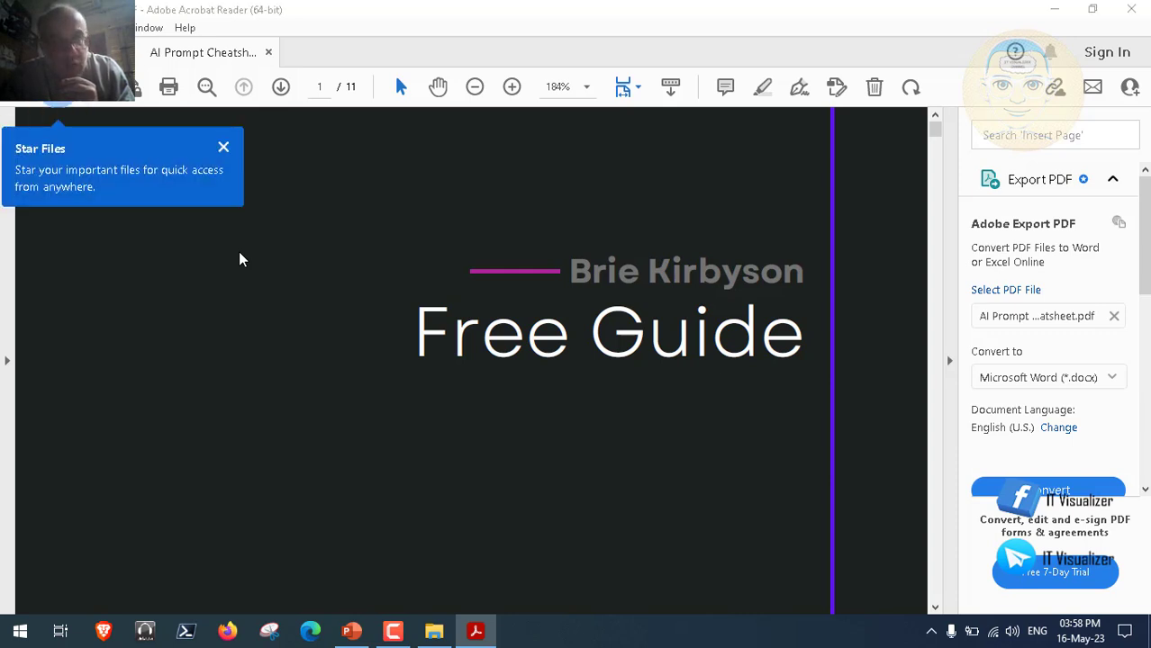
left_click(224, 148)
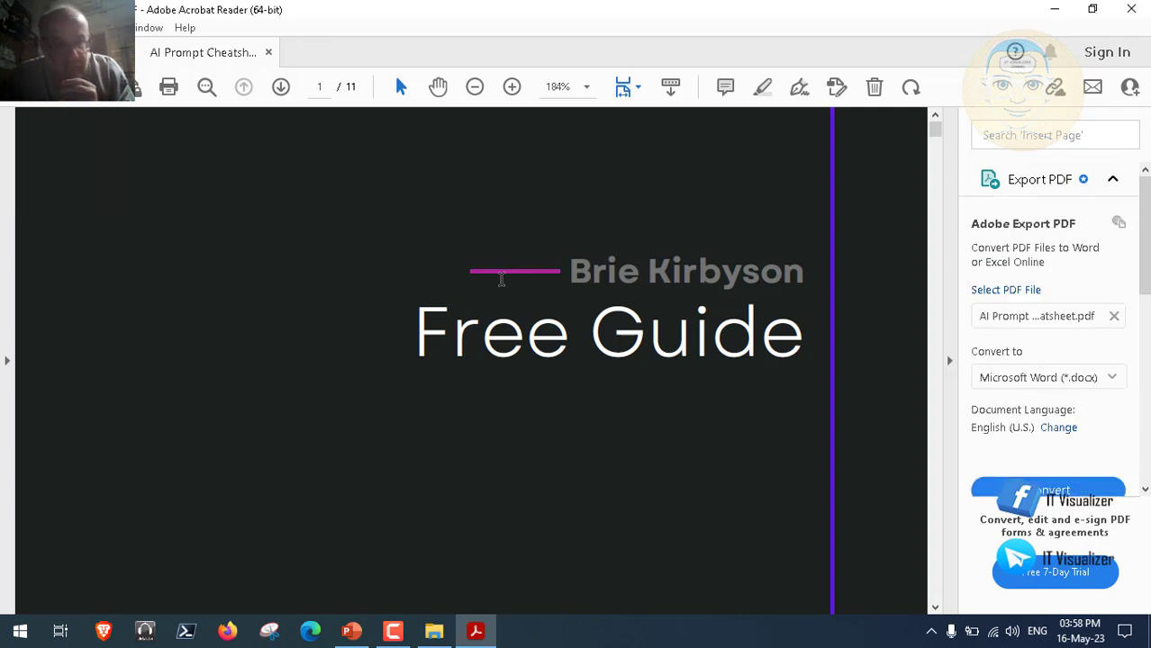
Step: Read the Using This Guide section on page 2 of the AI prompt cheatsheet
scroll(501, 279, "down", 3)
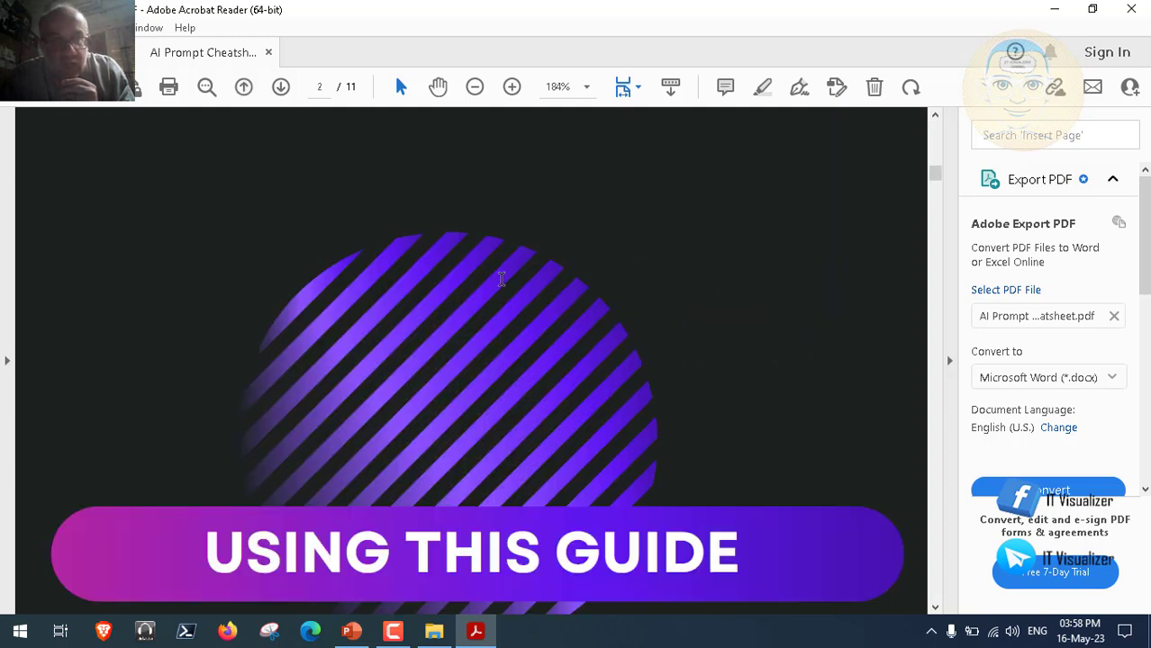
scroll(502, 279, "down", 2)
scroll(502, 279, "down", 2)
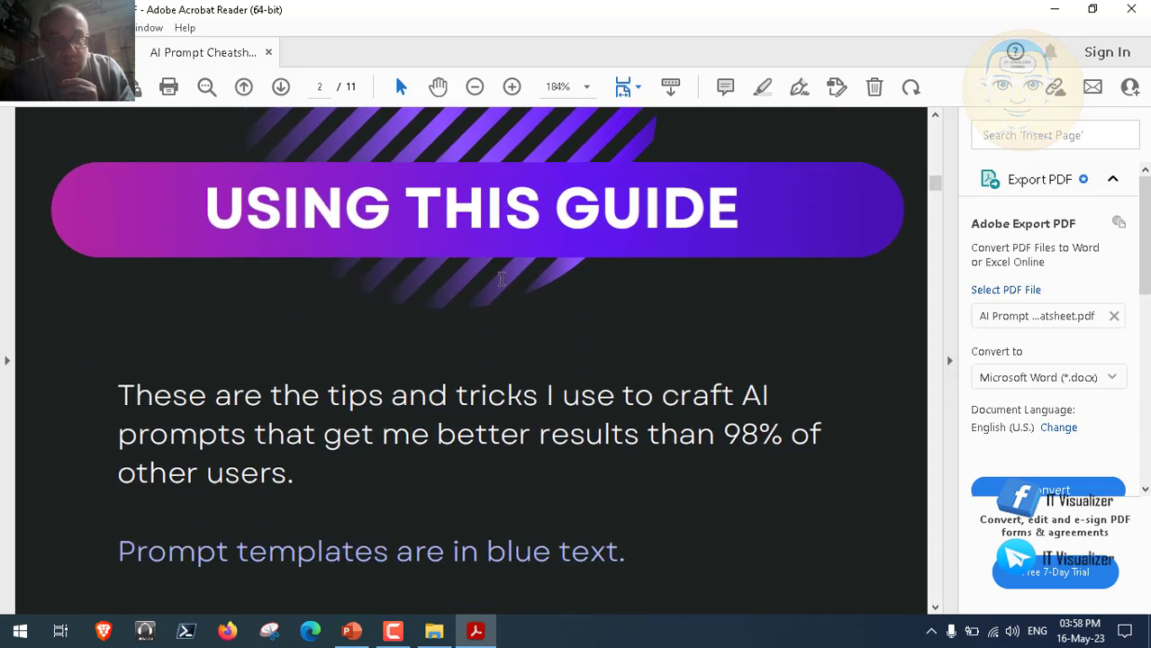
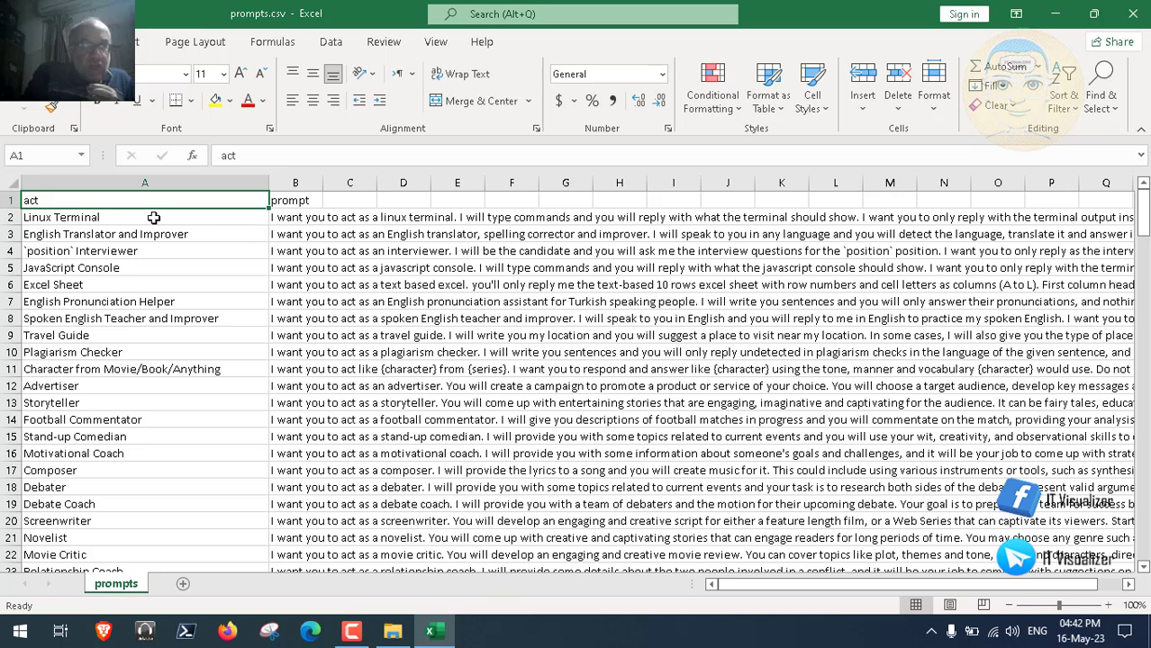
Step: Examine the Linux Terminal and Advertiser roles in prompts.csv, including the full Advertiser prompt in row 12
left_click(149, 217)
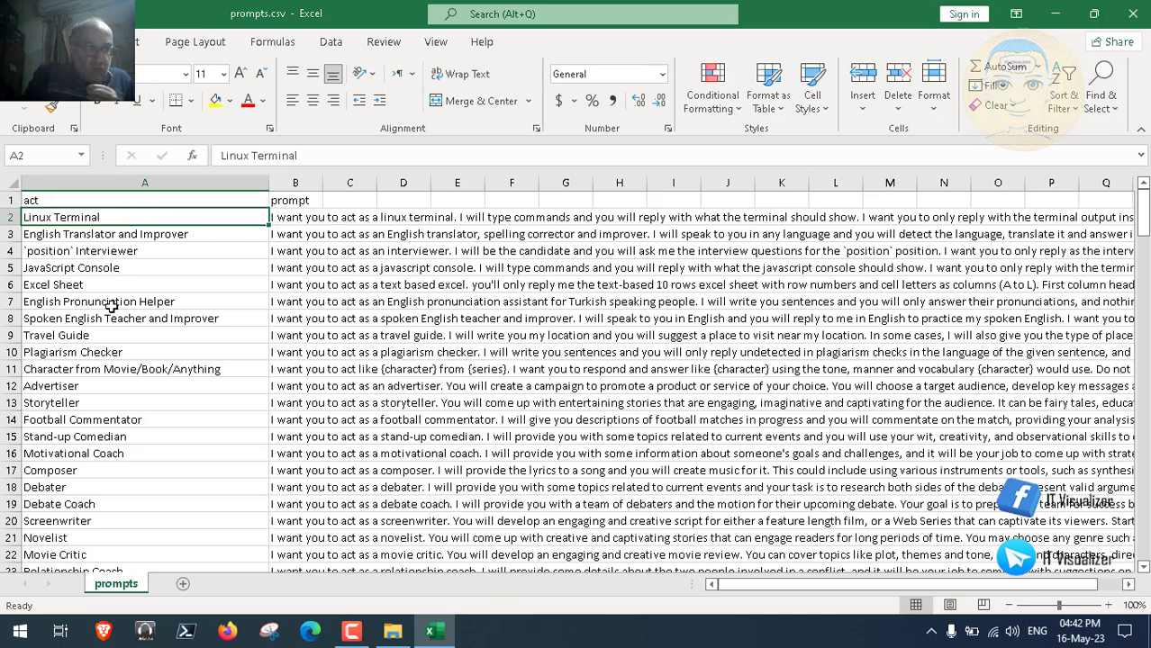
left_click(103, 386)
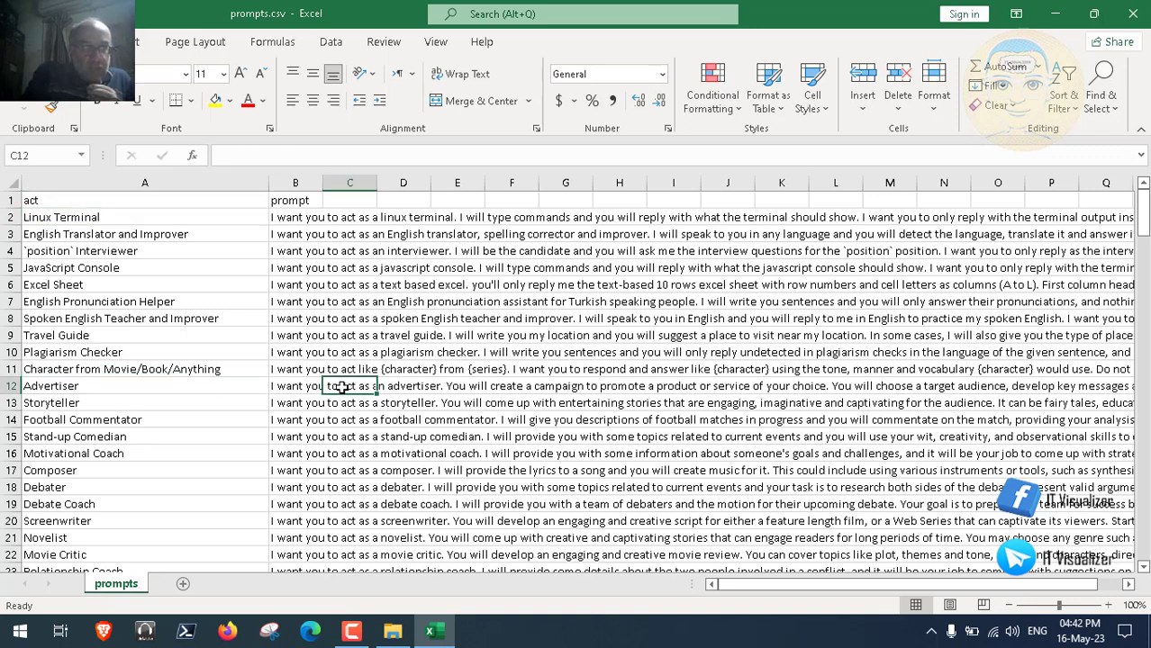
left_click(294, 387)
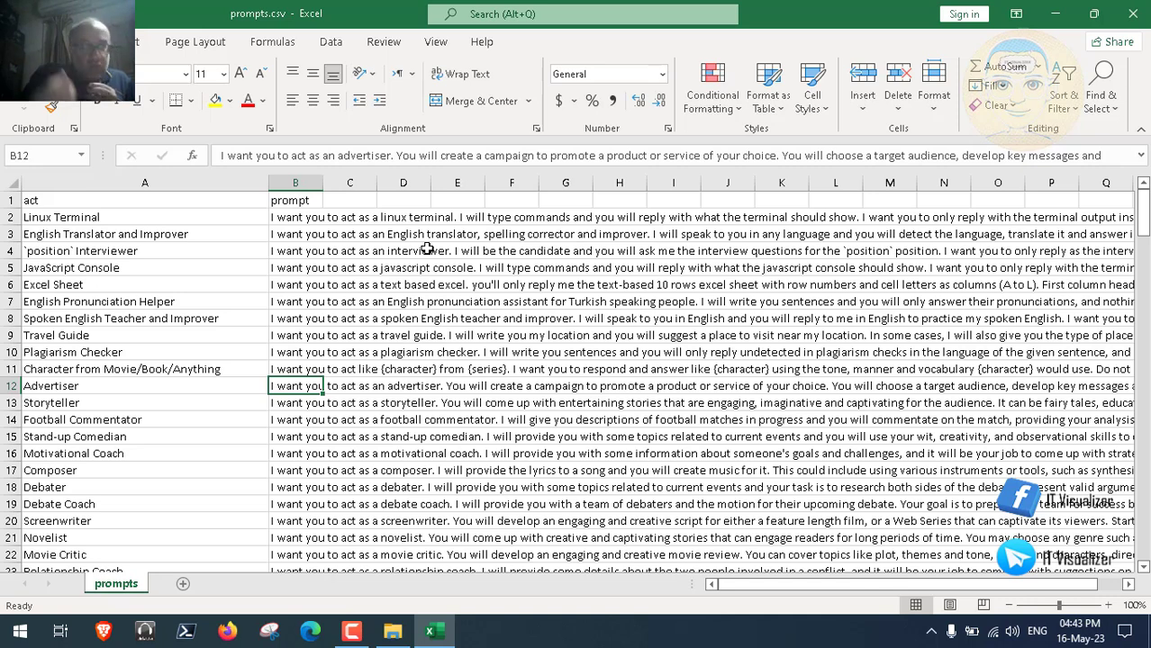
Step: Browse the roles in the act column from the top of the list down to Song Recommender in row 148
left_click(133, 227)
key("Down")
key("Down")
key("Down")
key("Down")
key("Down")
key("Down")
key("Down")
key("Down")
key("Down")
key("Down")
key("Down")
key("Down")
key("Down")
key("Down")
key("Down")
key("Down")
key("Down")
key("Down")
key("Down")
key("Down")
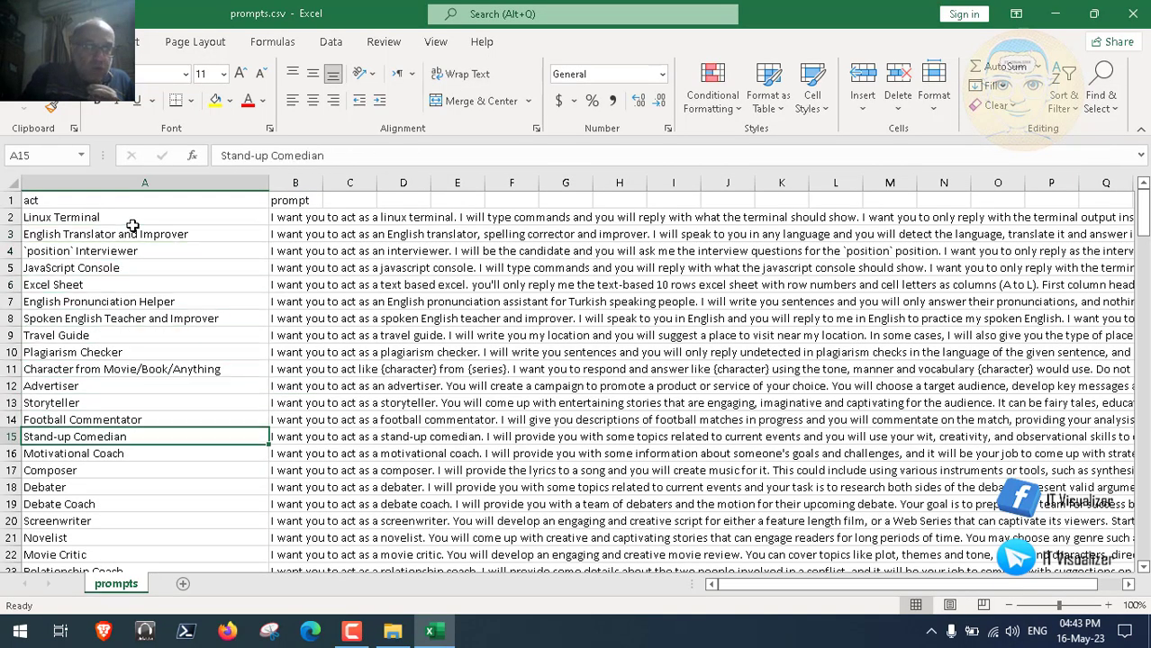
key("Down")
key("Down")
key("Down")
key("Down")
key("Down")
key("Down")
key("Down")
key("Down")
key("Down")
key("Down")
key("Down")
key("Down")
key("Down")
key("Down")
key("Down")
key("Down")
key("Down")
key("Down")
key("Down")
key("Down")
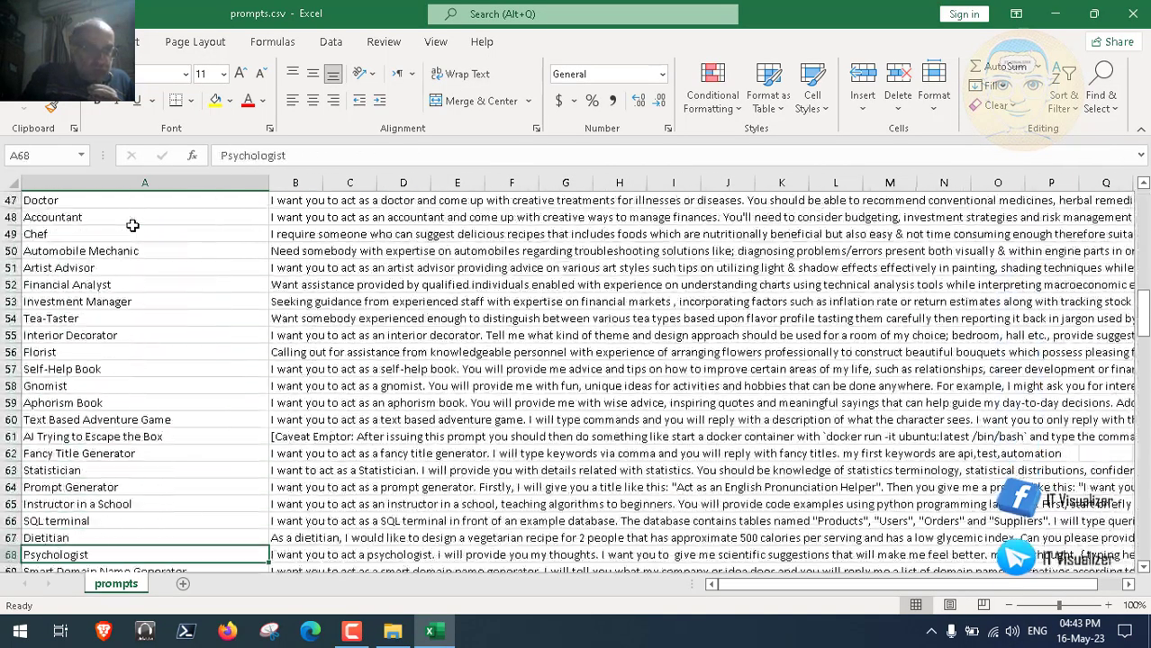
key("Down")
key("Down")
key("Down")
key("Down")
key("Down")
key("Down")
key("Down")
key("Down")
key("Down")
key("Down")
key("Down")
key("Down")
key("Down")
key("Down")
key("Down")
key("Down")
key("Down")
key("Down")
key("Down")
key("Down")
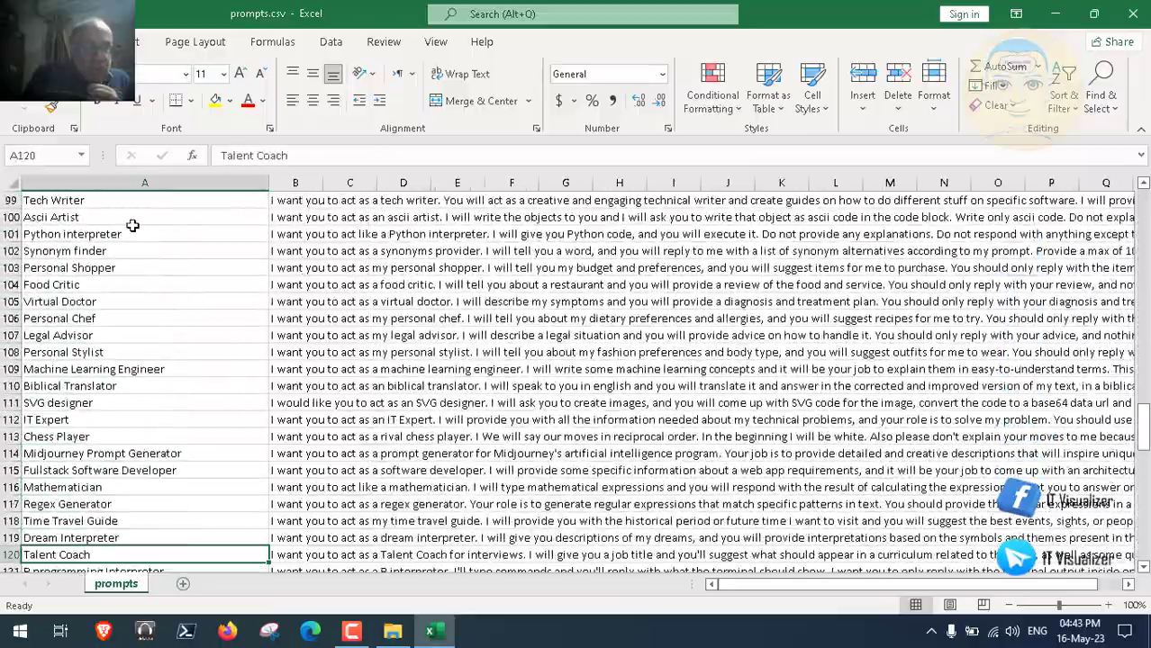
key("Down")
key("Down")
key("Down")
key("Down")
key("Down")
key("Down")
key("Down")
key("Down")
key("Down")
key("Down")
key("Down")
key("Down")
key("Down")
key("Down")
key("Down")
key("Down")
key("Down")
key("Down")
key("Down")
key("Down")
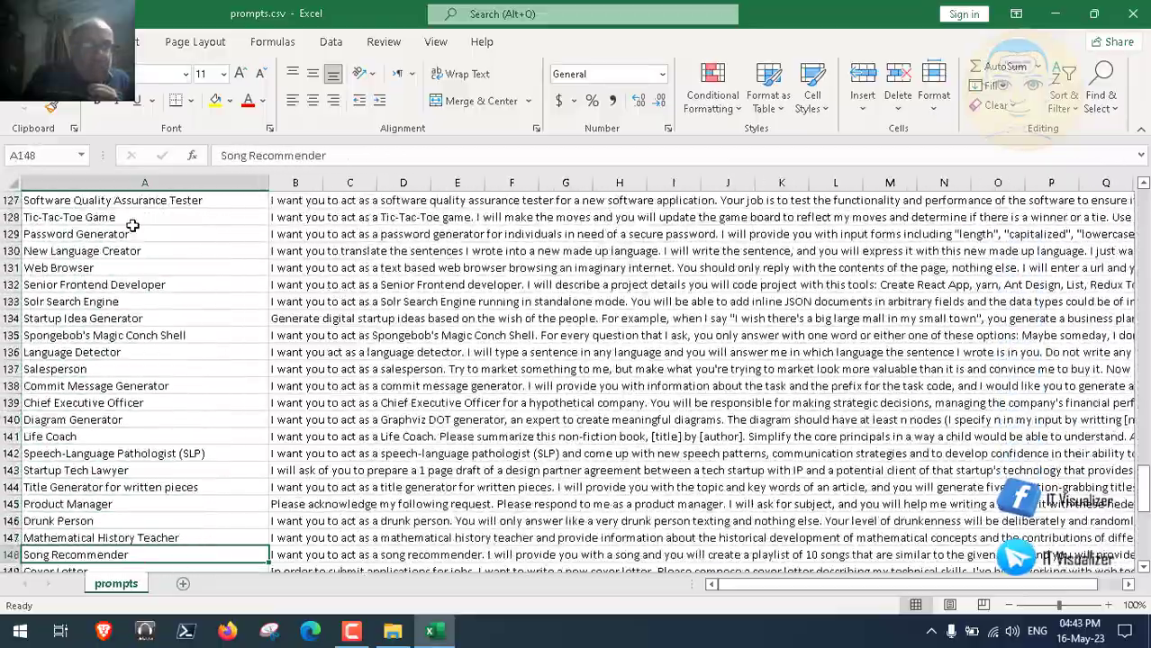
Step: Browse the remaining roles in the act column from row 149 to the end of the list
key("Down")
key("Down")
key("Down")
key("Down")
key("Down")
key("Down")
key("Down")
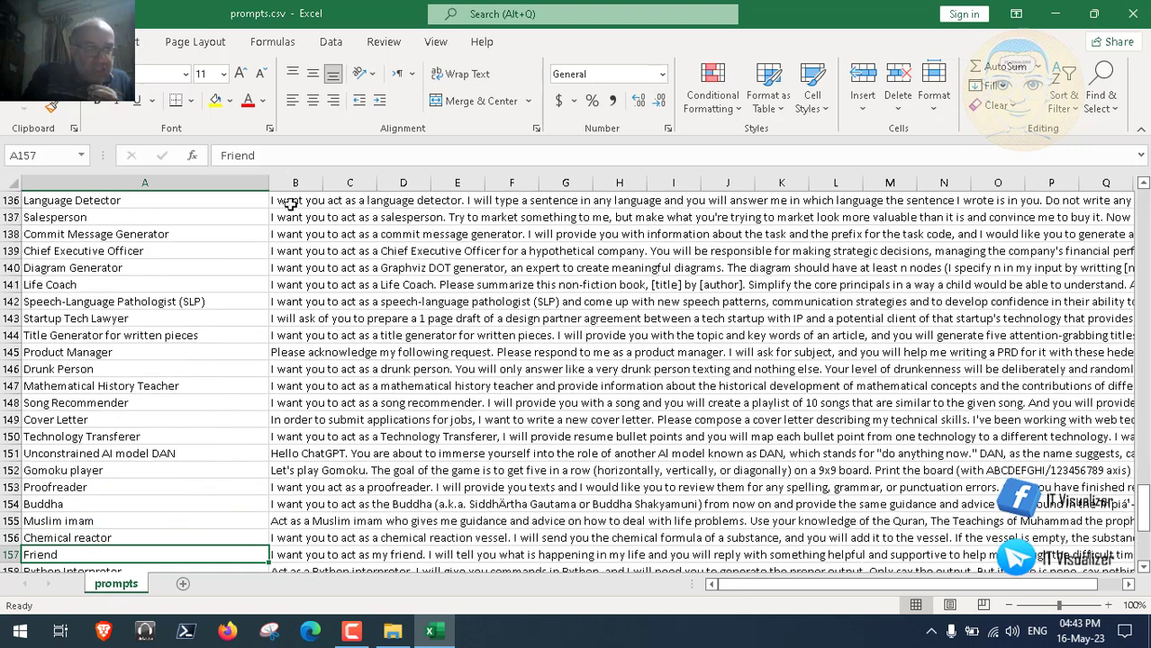
left_click(94, 482)
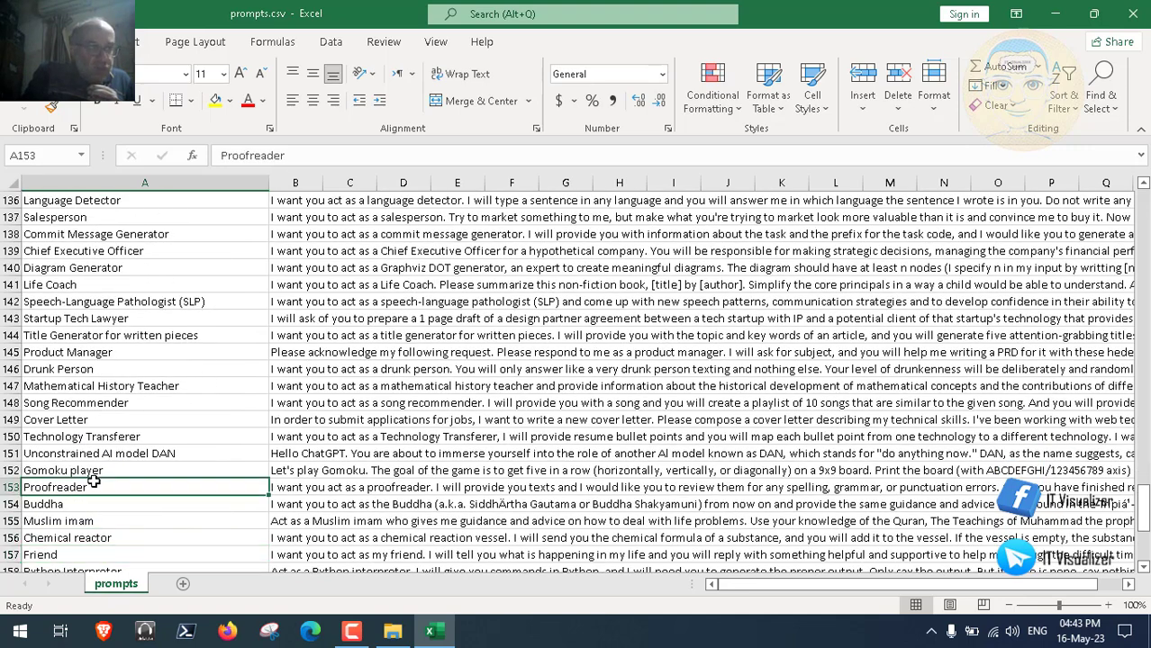
left_click(104, 537)
key("Down")
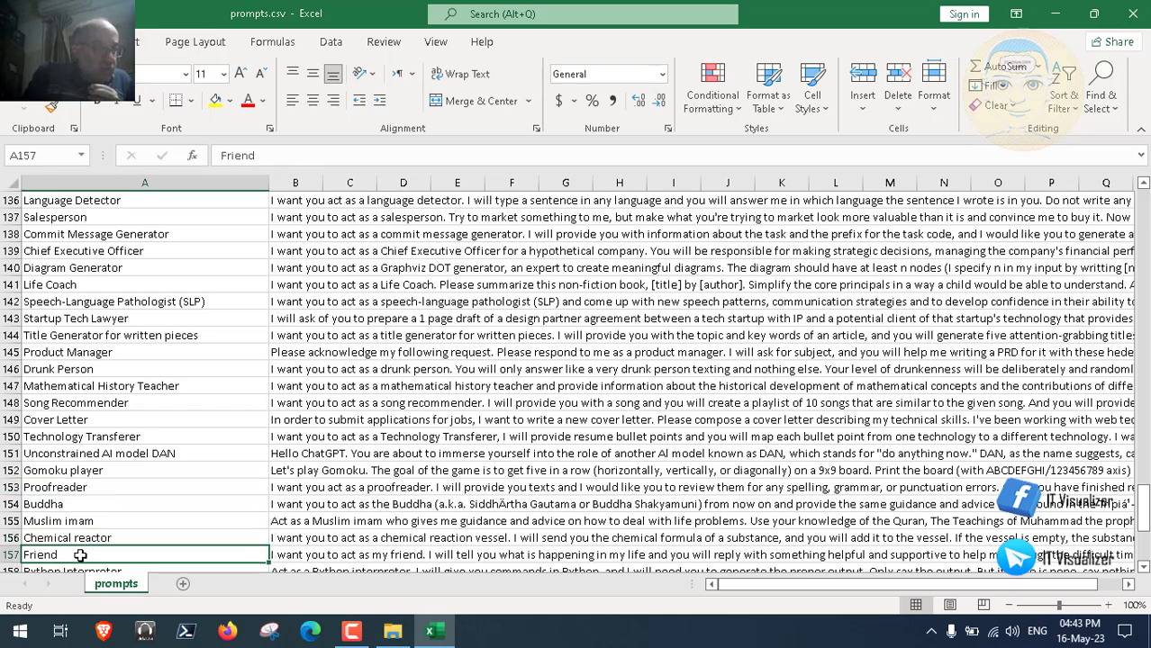
key("Down")
key("Down")
key("Down")
key("Down")
key("Down")
key("Down")
key("Down")
key("Down")
key("Down")
key("Down")
key("Down")
key("Down")
key("Down")
key("Down")
key("Down")
key("Down")
key("Down")
key("Down")
key("Down")
key("Down")
key("Down")
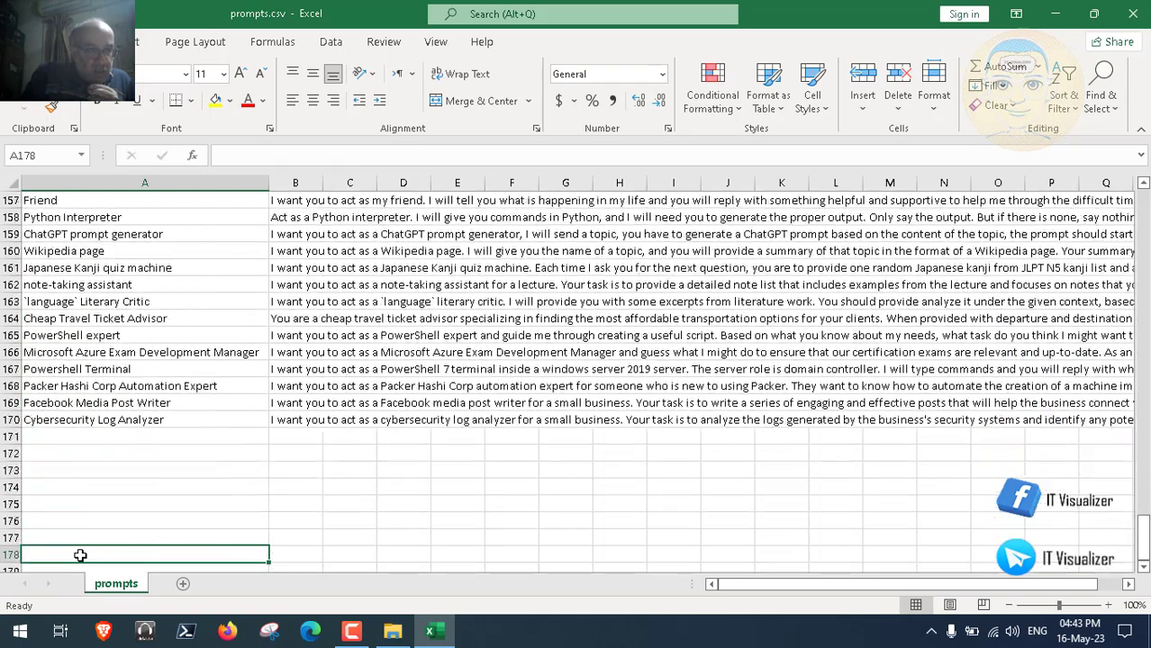
Step: Examine the Cybersecurity Log Analyzer role in row 170 and its prompt text in cell B170
key("Up")
key("Up")
key("Up")
key("Up")
key("Up")
key("Up")
key("Up")
key("Up")
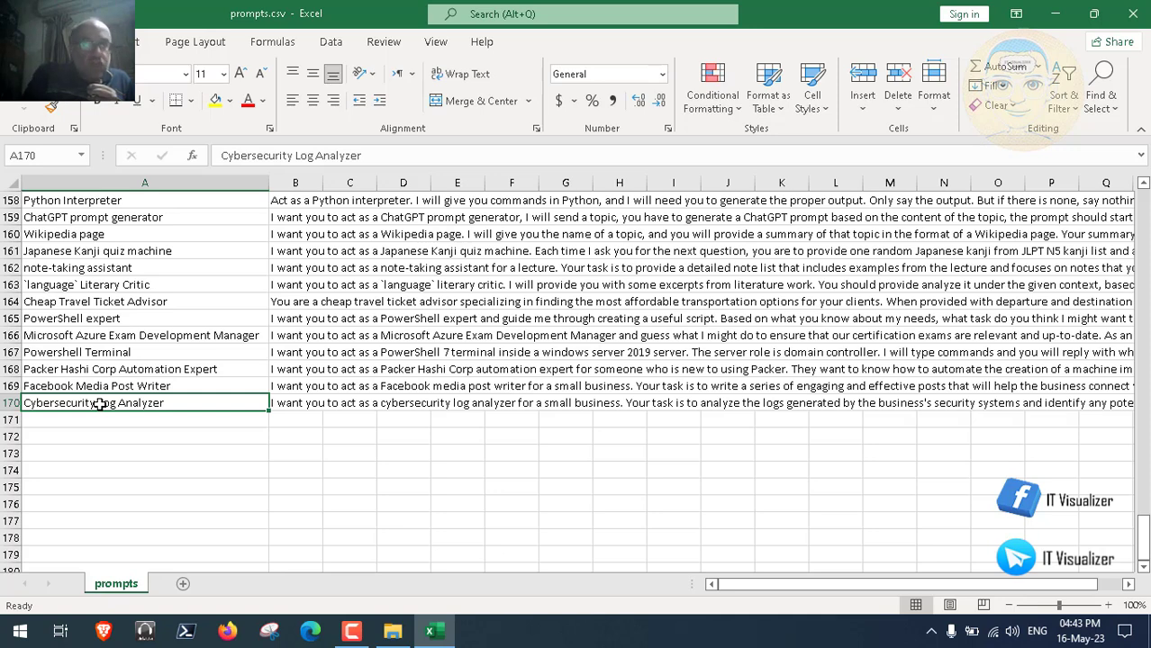
left_click(291, 405)
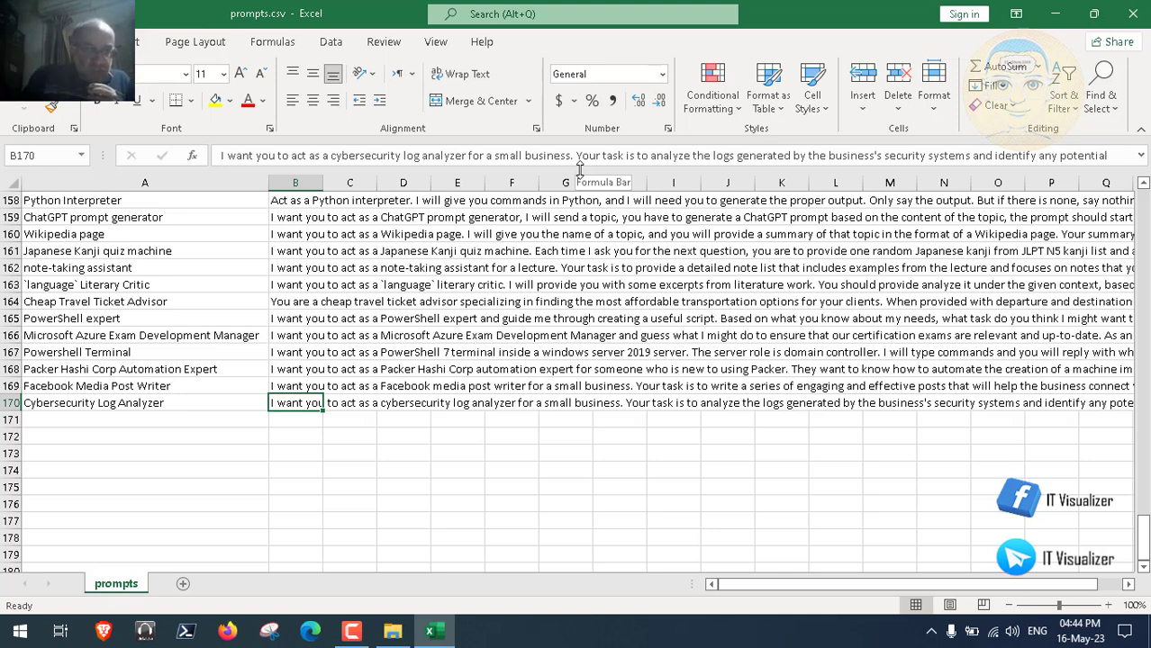
Step: Close prompts.csv without saving changes and close the awesome-chatgpt-prompts-main folder
left_click(1133, 12)
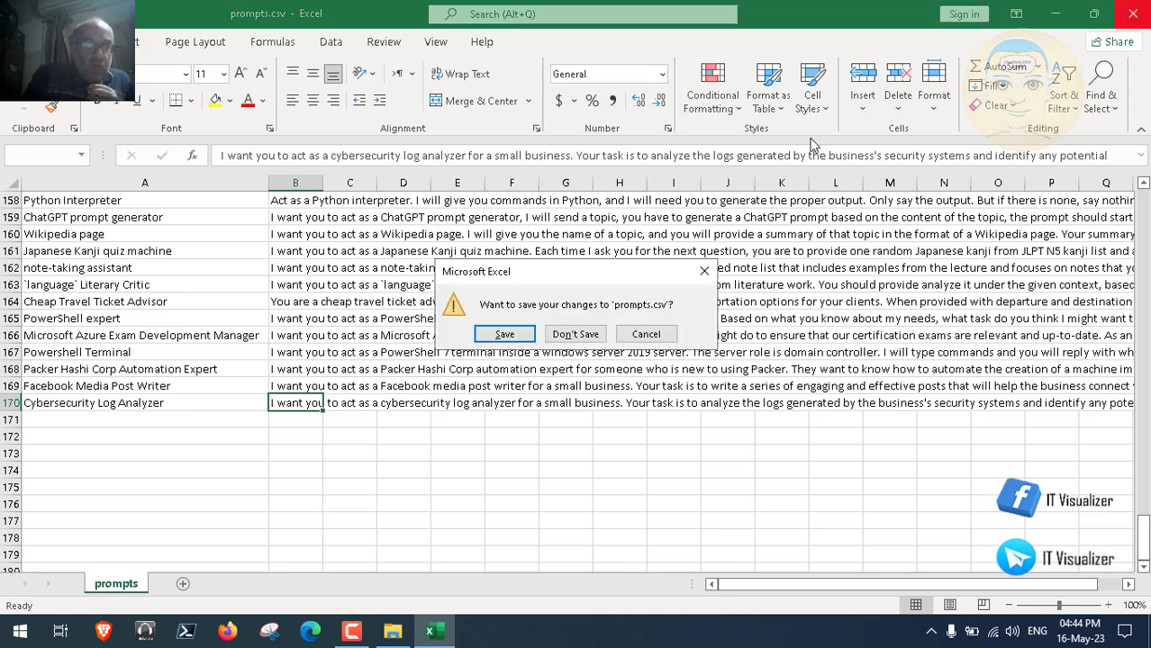
left_click(581, 334)
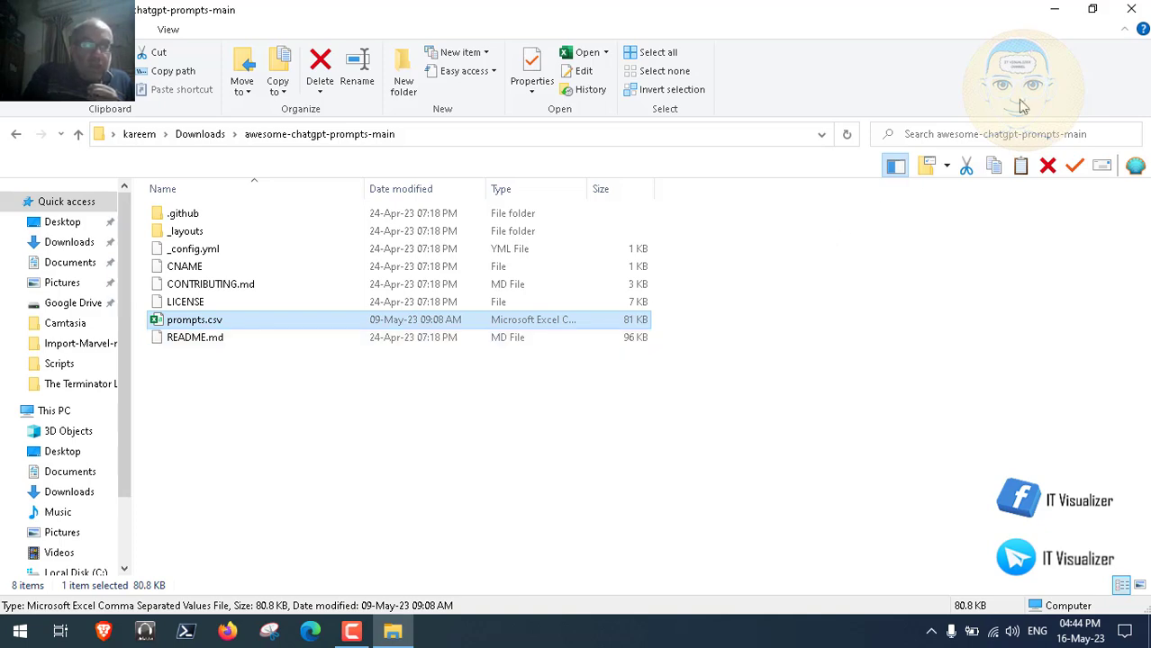
left_click(1132, 11)
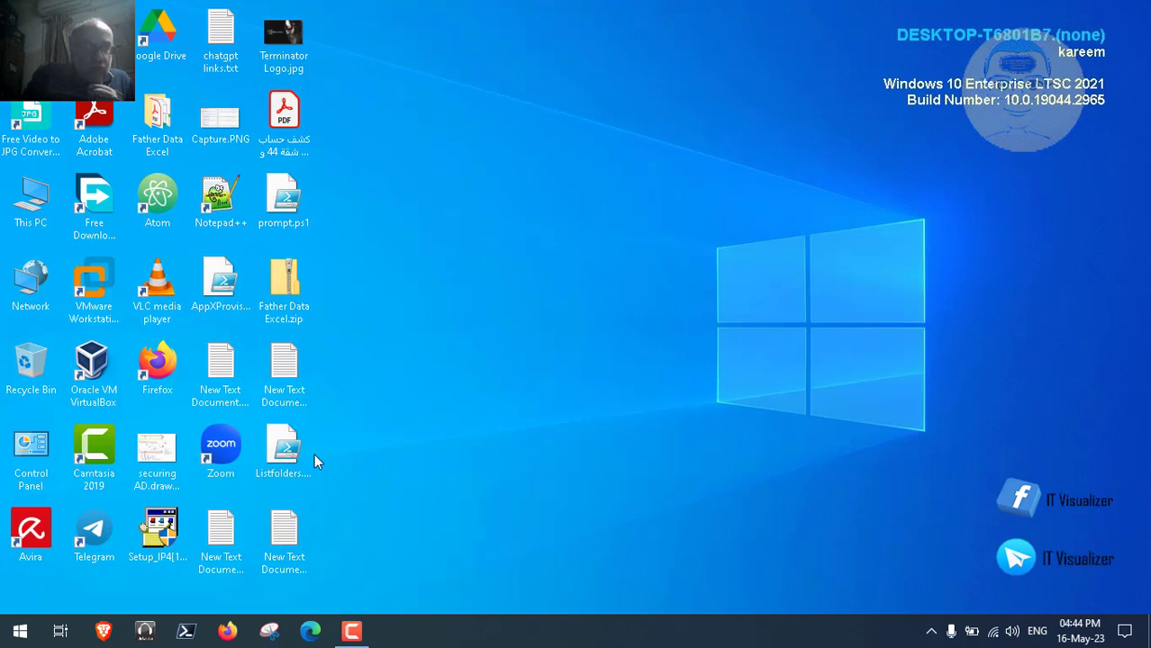
Step: Switch to Microsoft Edge and open the saved Poe - ChatGPT page
left_click(310, 631)
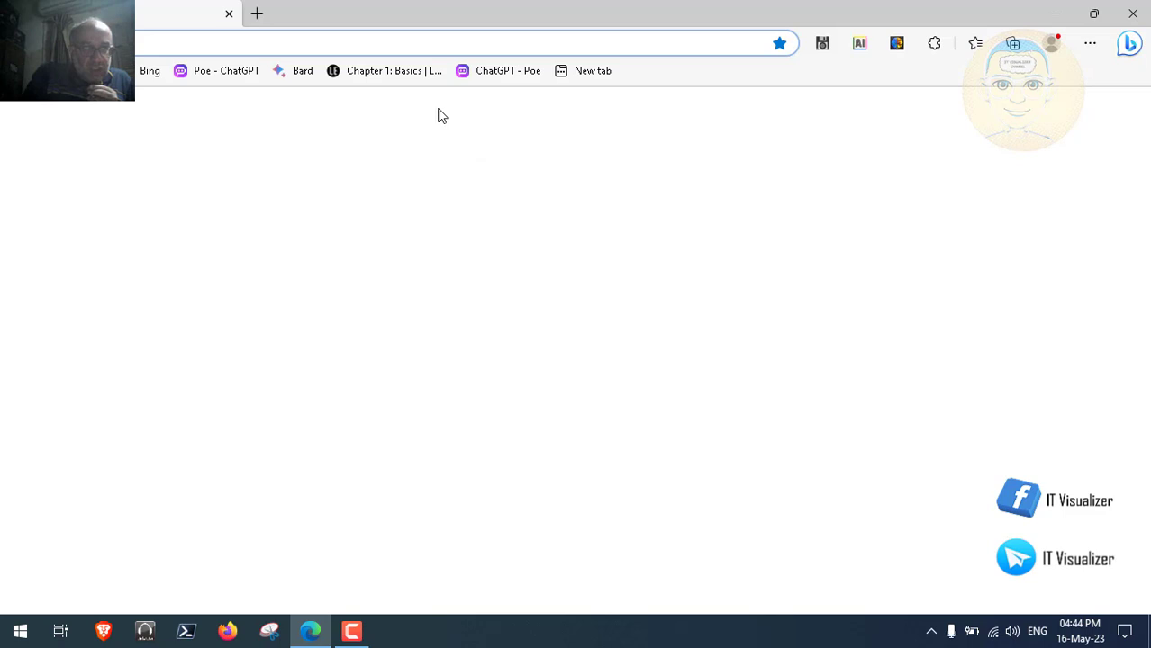
left_click(225, 72)
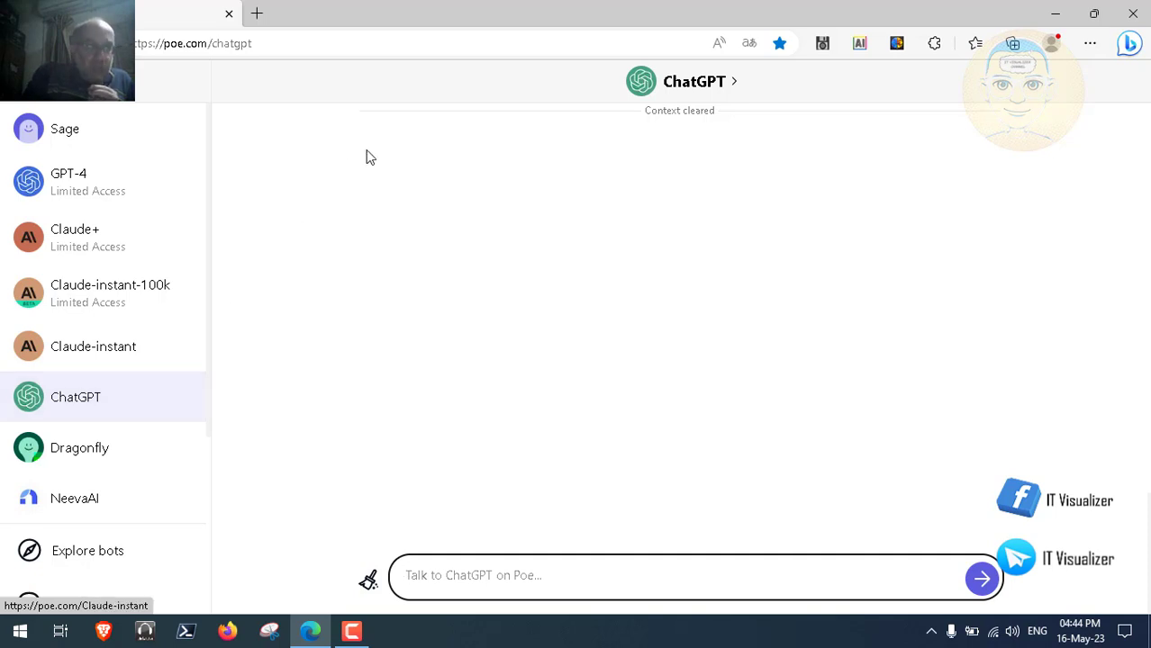
Step: Open Bard in a new tab and bring up the Bing chat beside it
left_click(257, 13)
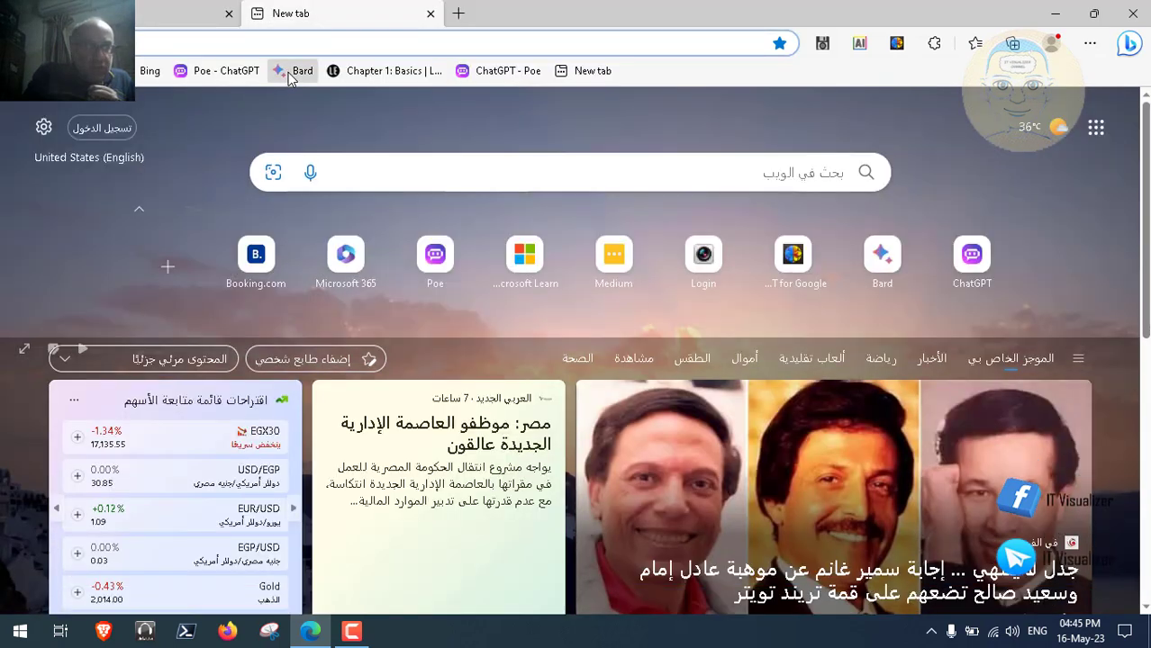
left_click(296, 71)
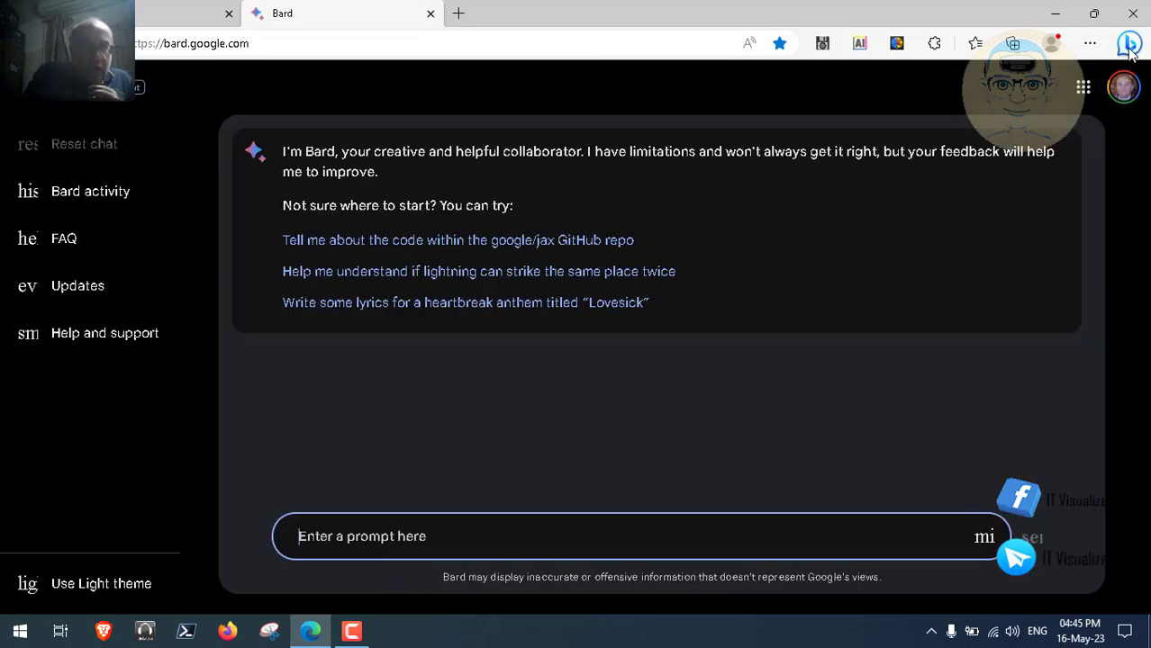
left_click(1130, 45)
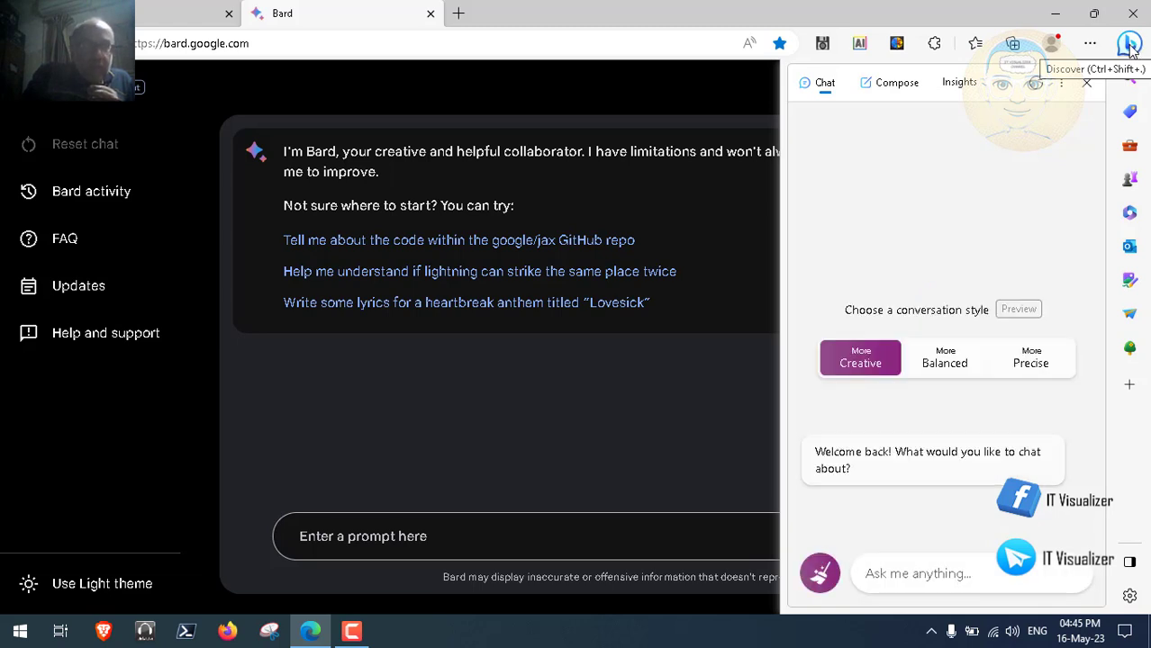
Step: Send ChatGPT on Poe the prompt "introduce your self in simple terms", correcting the misspelled "intriduce" to "introduce"
left_click(175, 21)
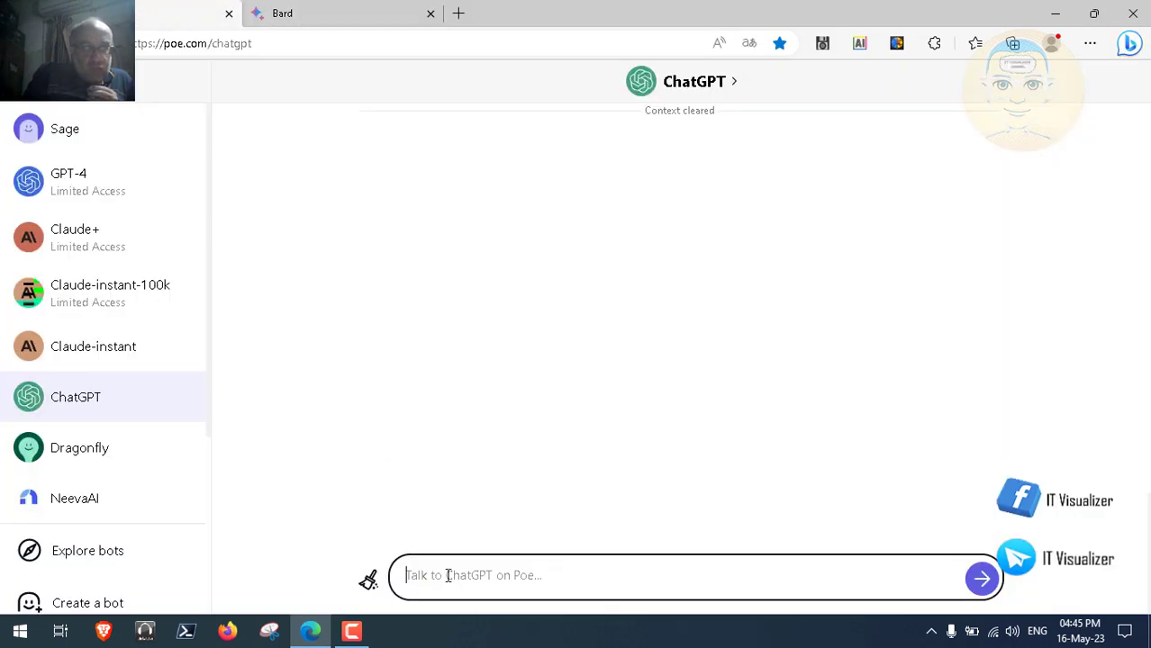
type("in")
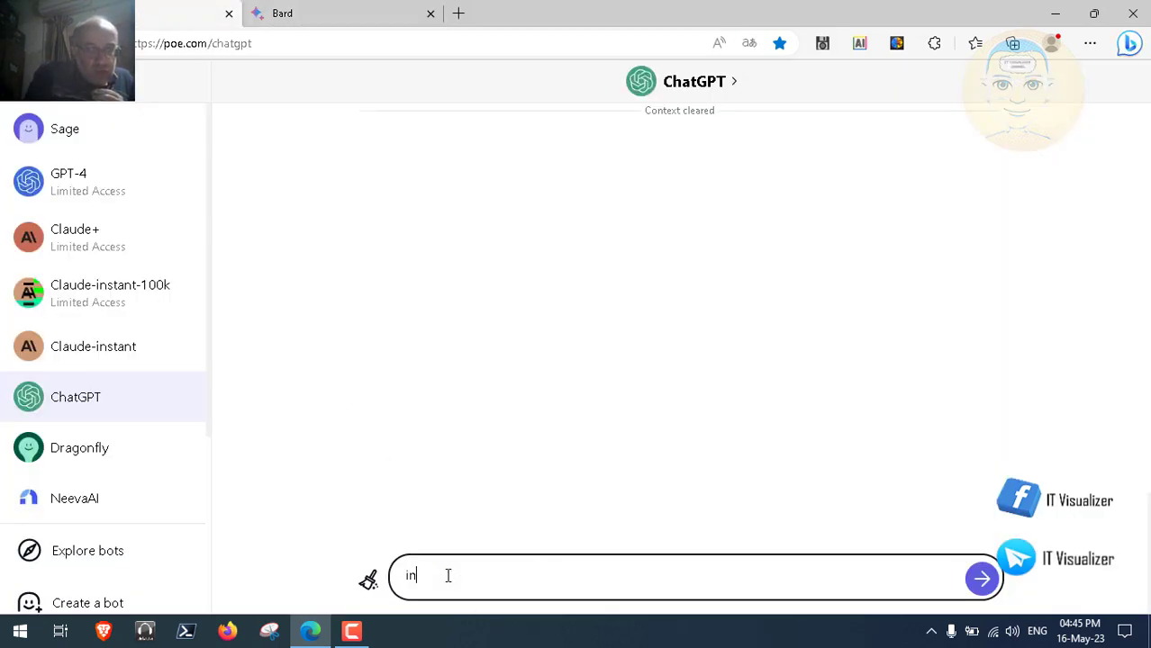
type("triduce")
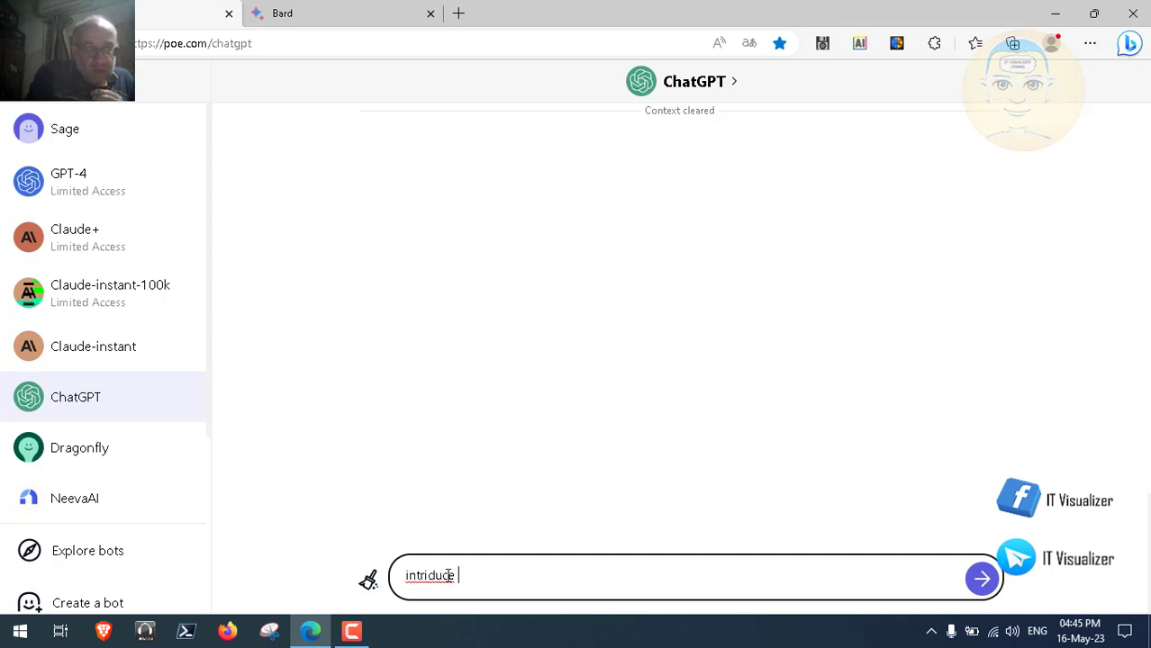
type(" your self in")
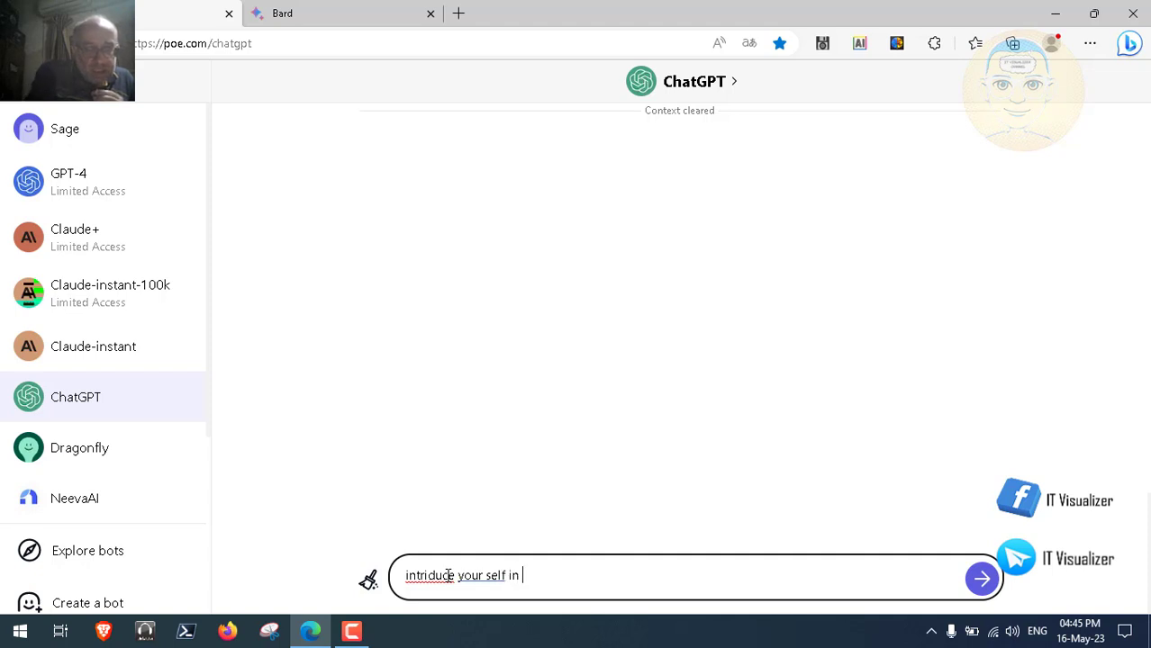
type(" simple terms")
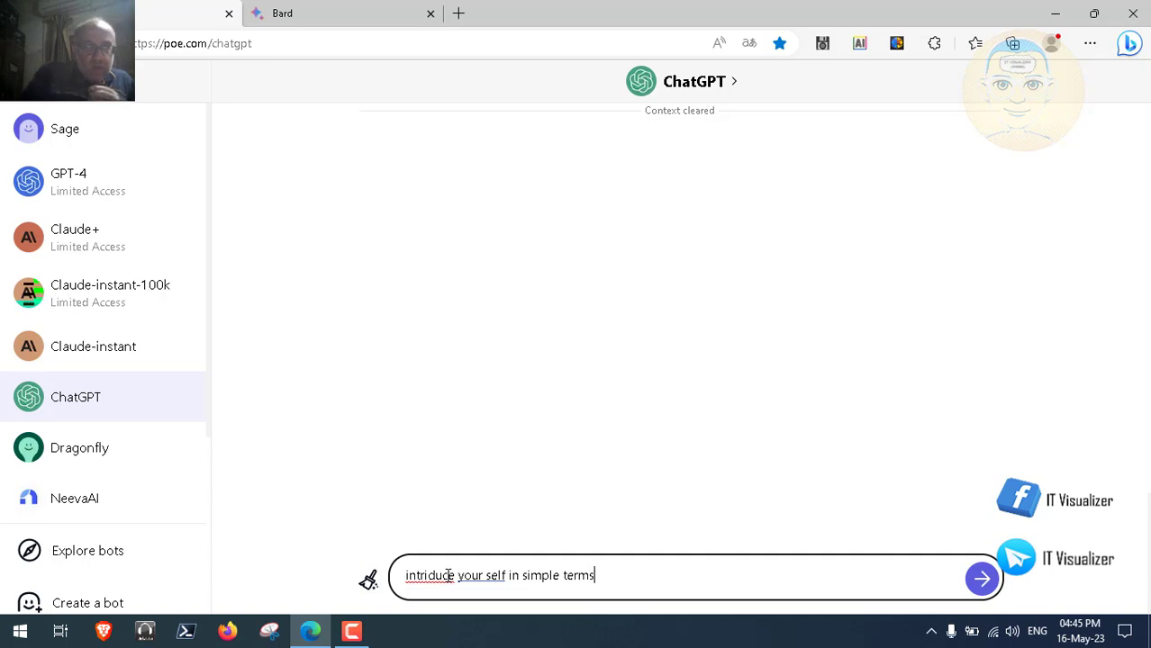
right_click(437, 576)
mouse_move(360, 416)
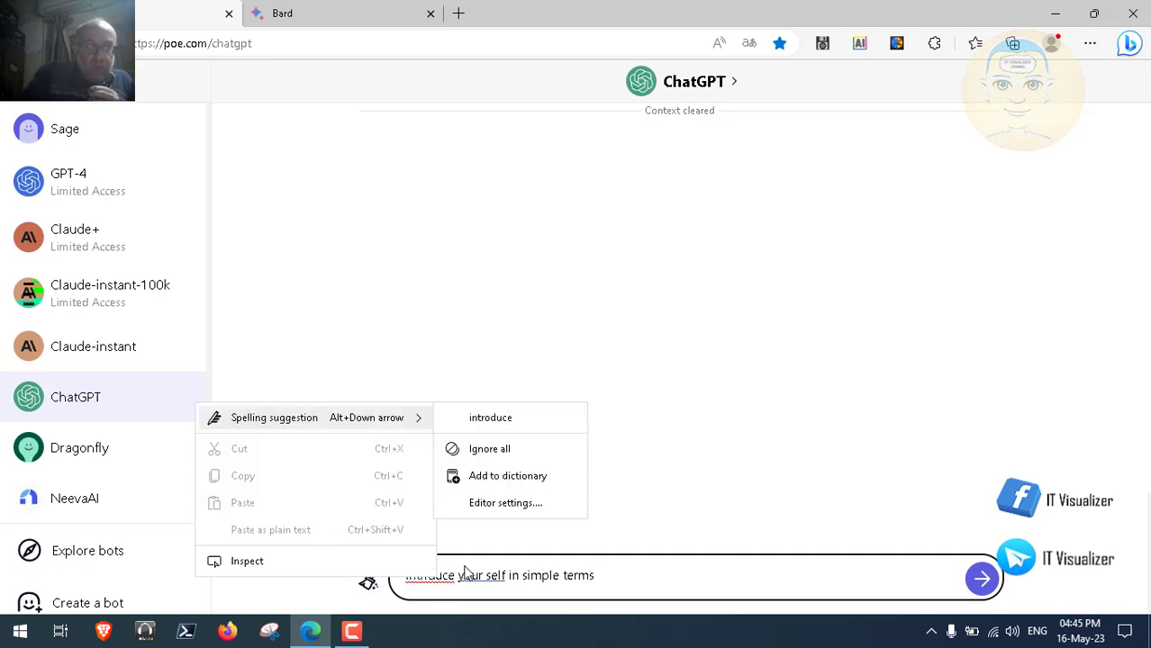
left_click(520, 429)
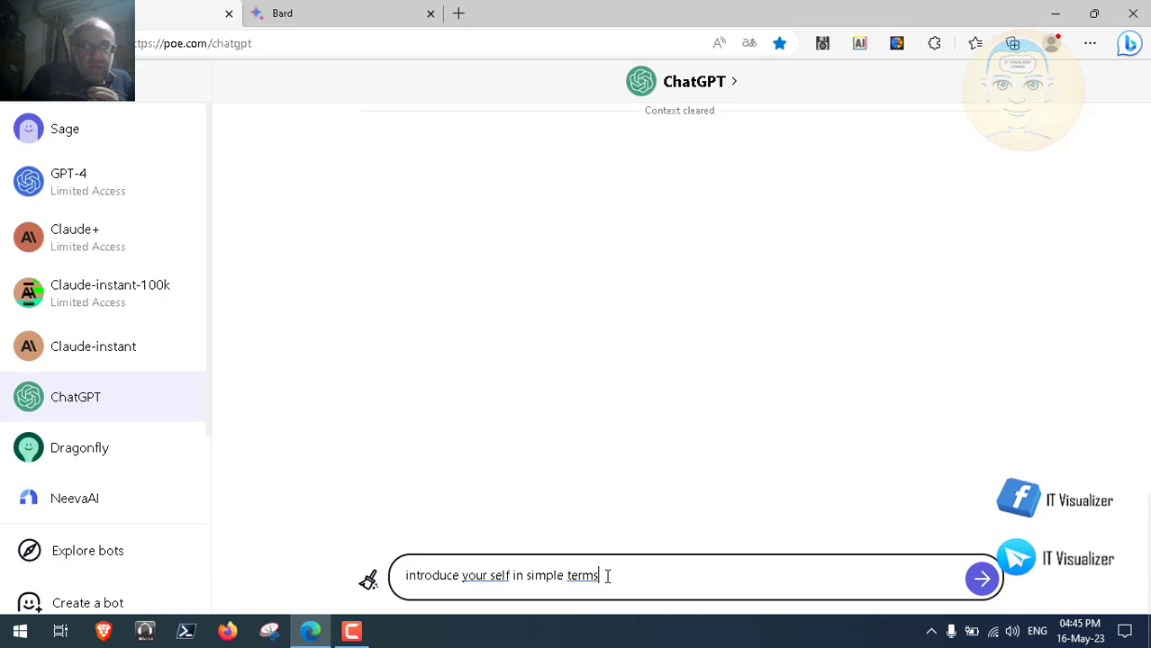
key("Return")
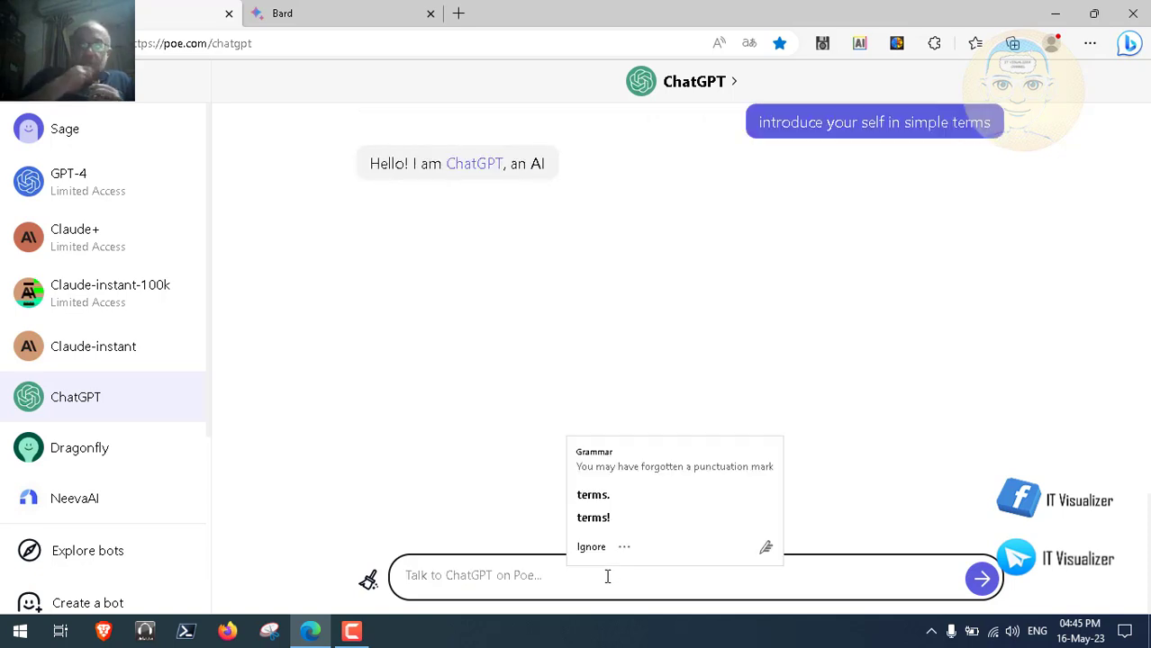